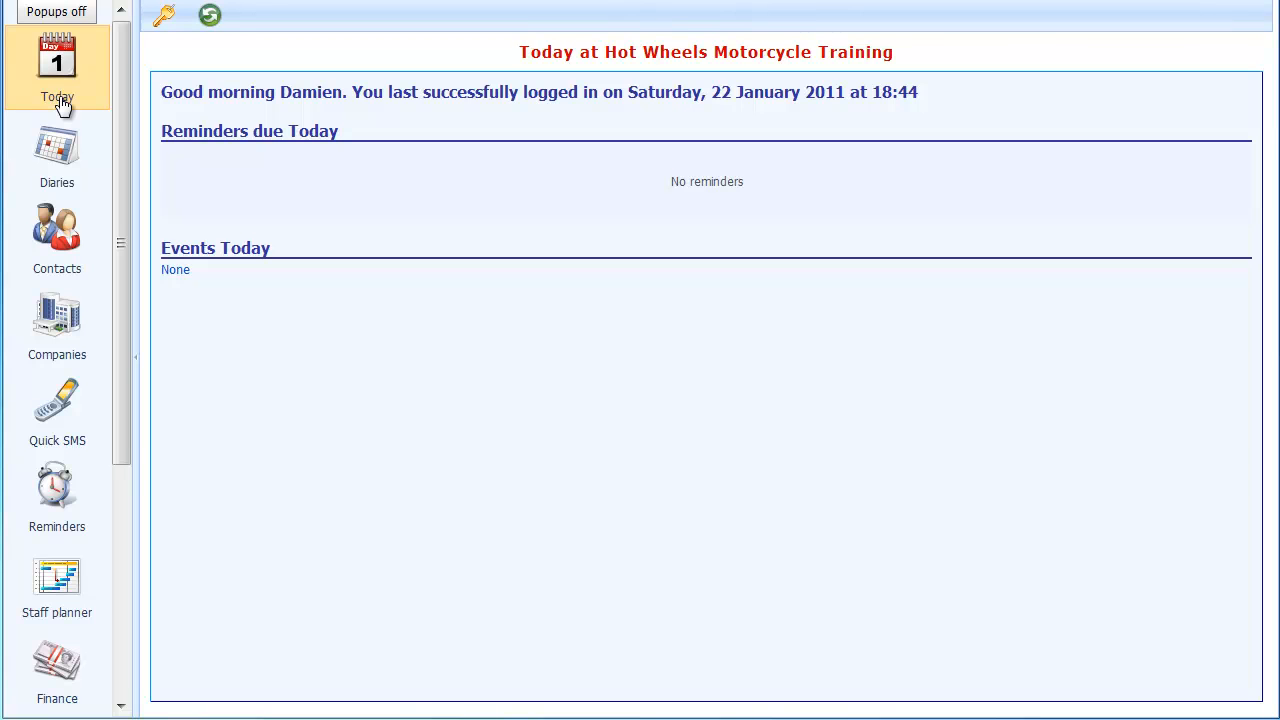
- Open the Hot Wheels Chemsford diary for Saturday 29 January 2011
{"action": "left_click", "coordinate": [61, 103]}
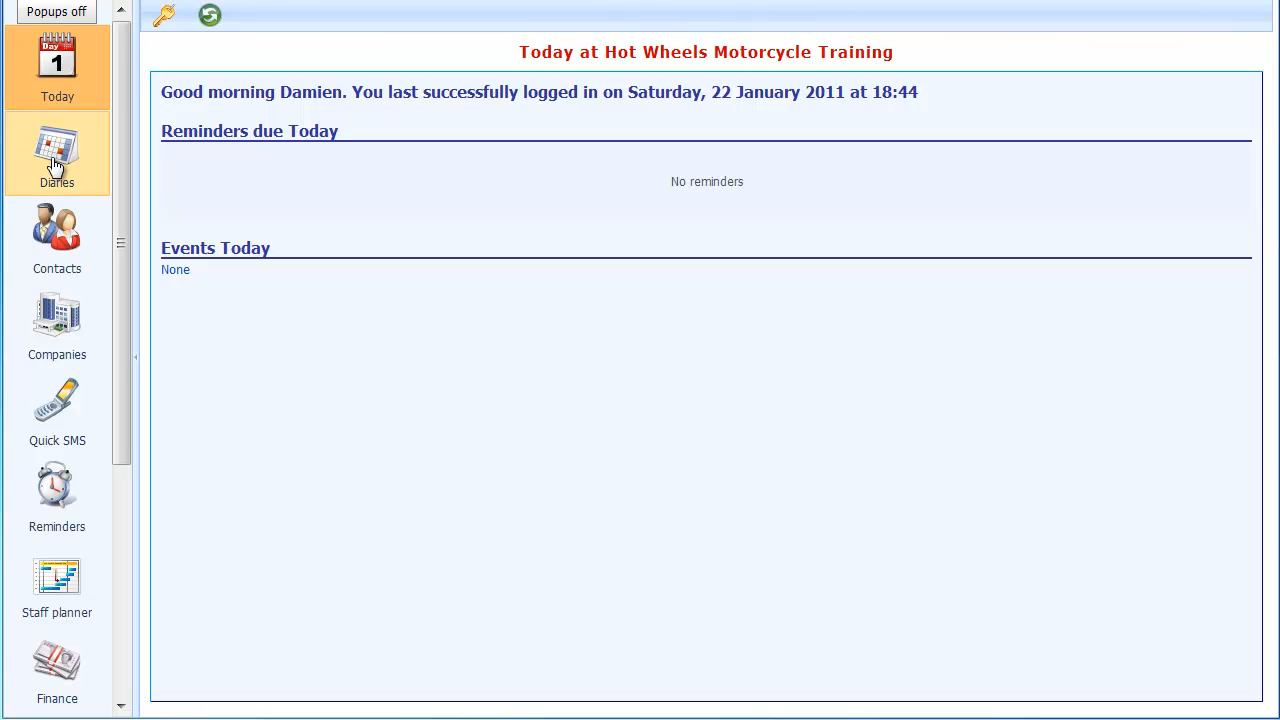
{"action": "left_click", "coordinate": [55, 165]}
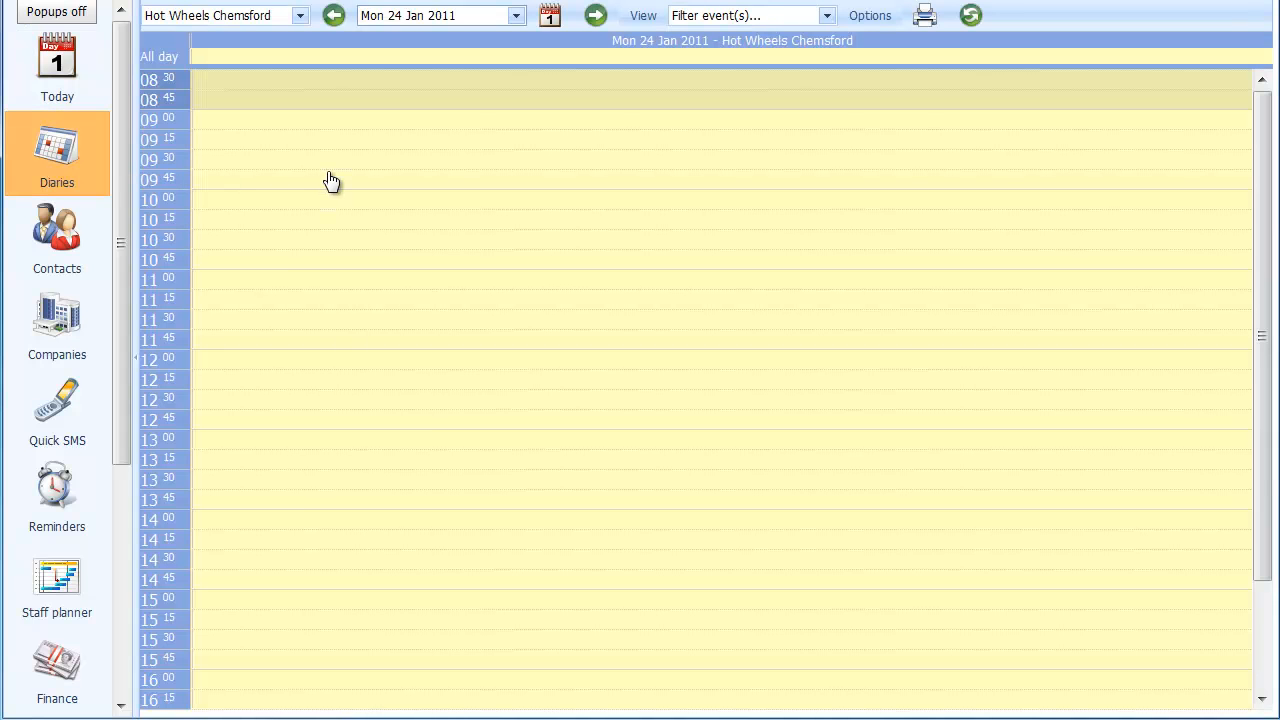
{"action": "left_click", "coordinate": [516, 17]}
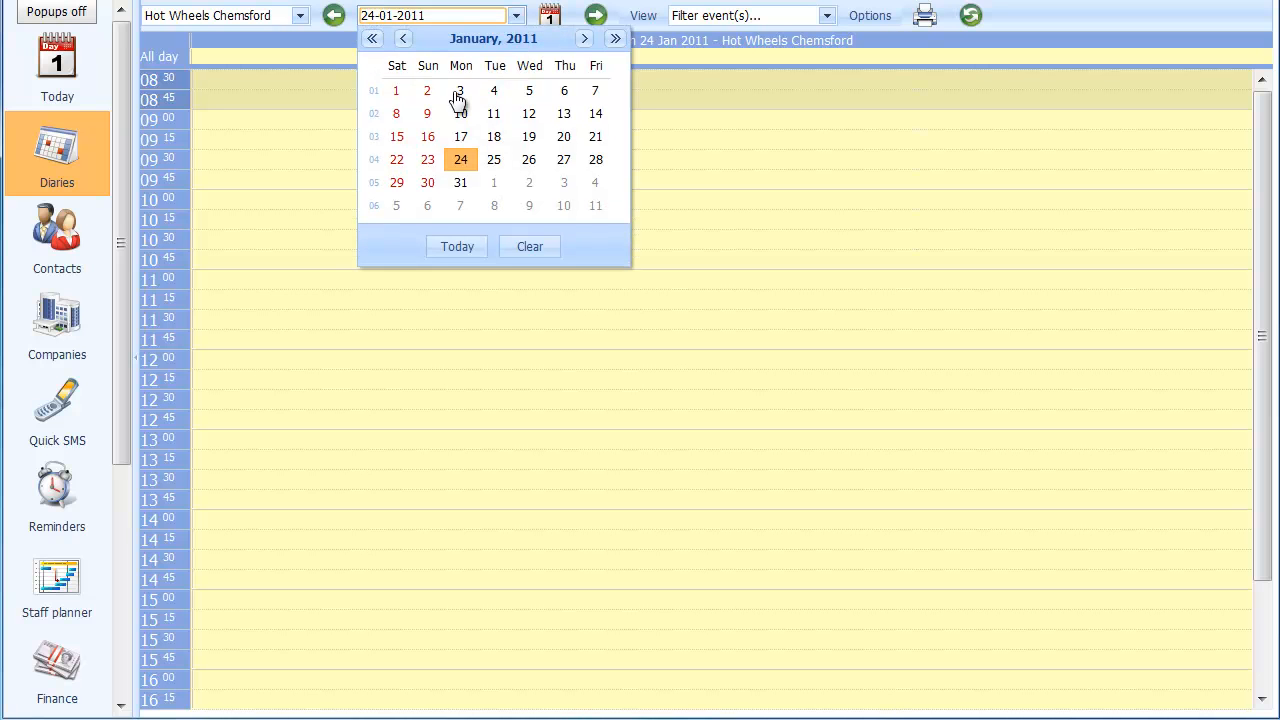
{"action": "left_click", "coordinate": [397, 183]}
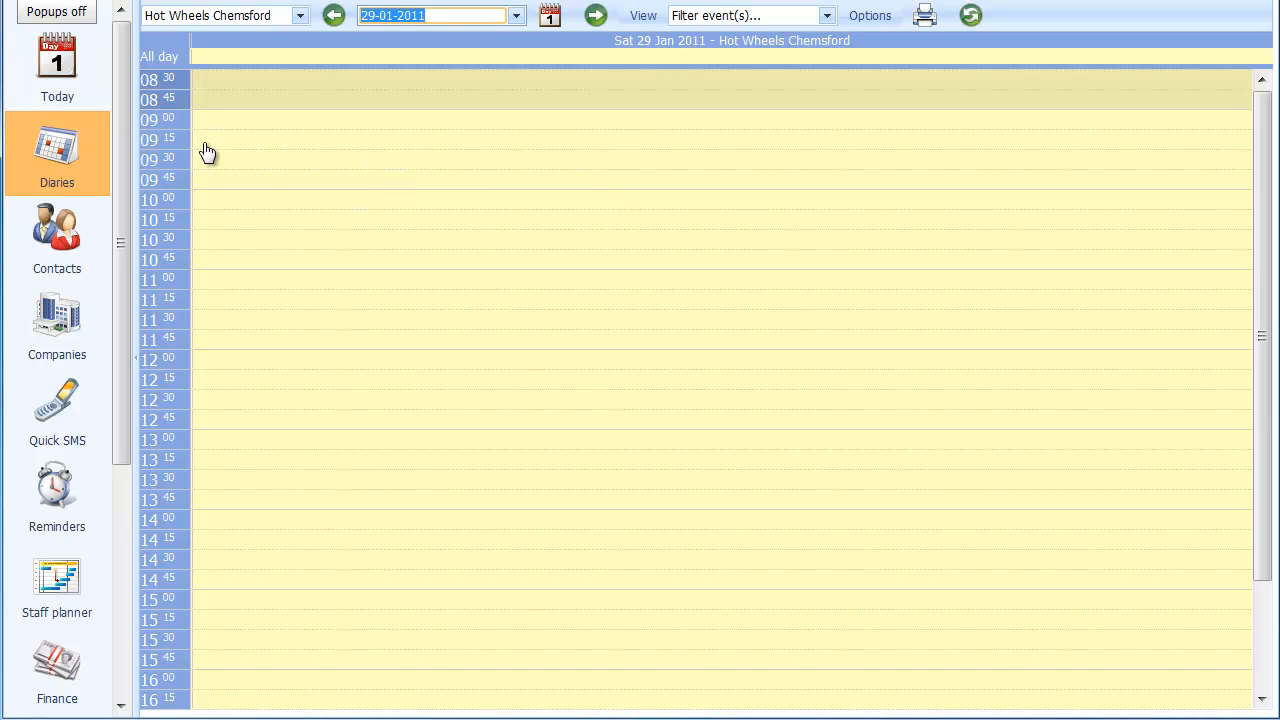
- Add a CBT event from 09:00 to 17:00 to the 29 January diary, reviewing and accepting its default details
{"action": "right_click", "coordinate": [255, 142]}
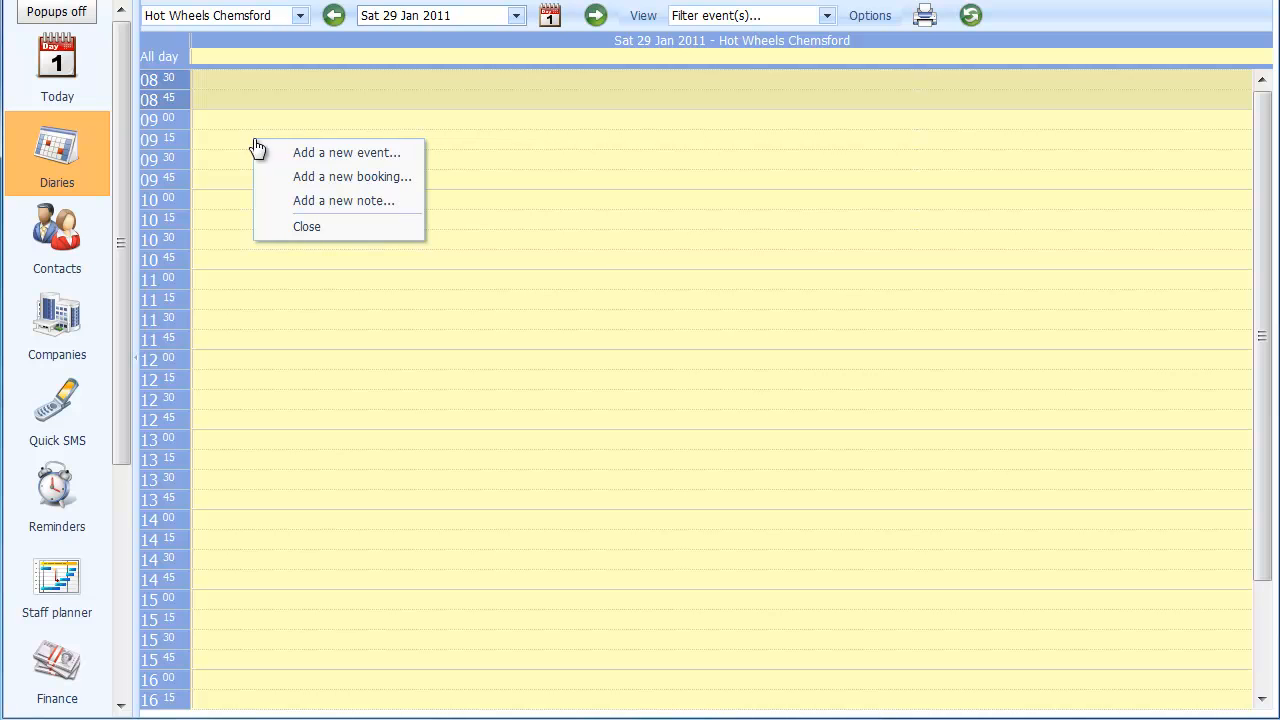
{"action": "left_click", "coordinate": [311, 155]}
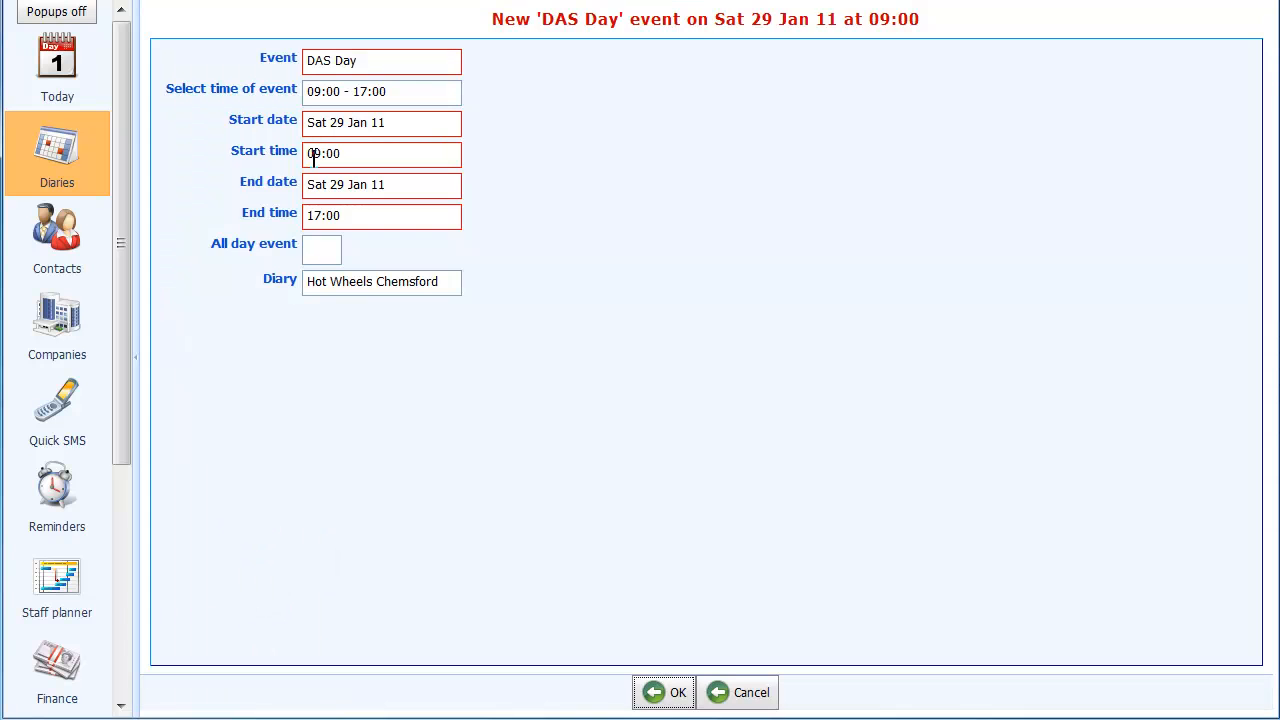
{"action": "left_click", "coordinate": [449, 66]}
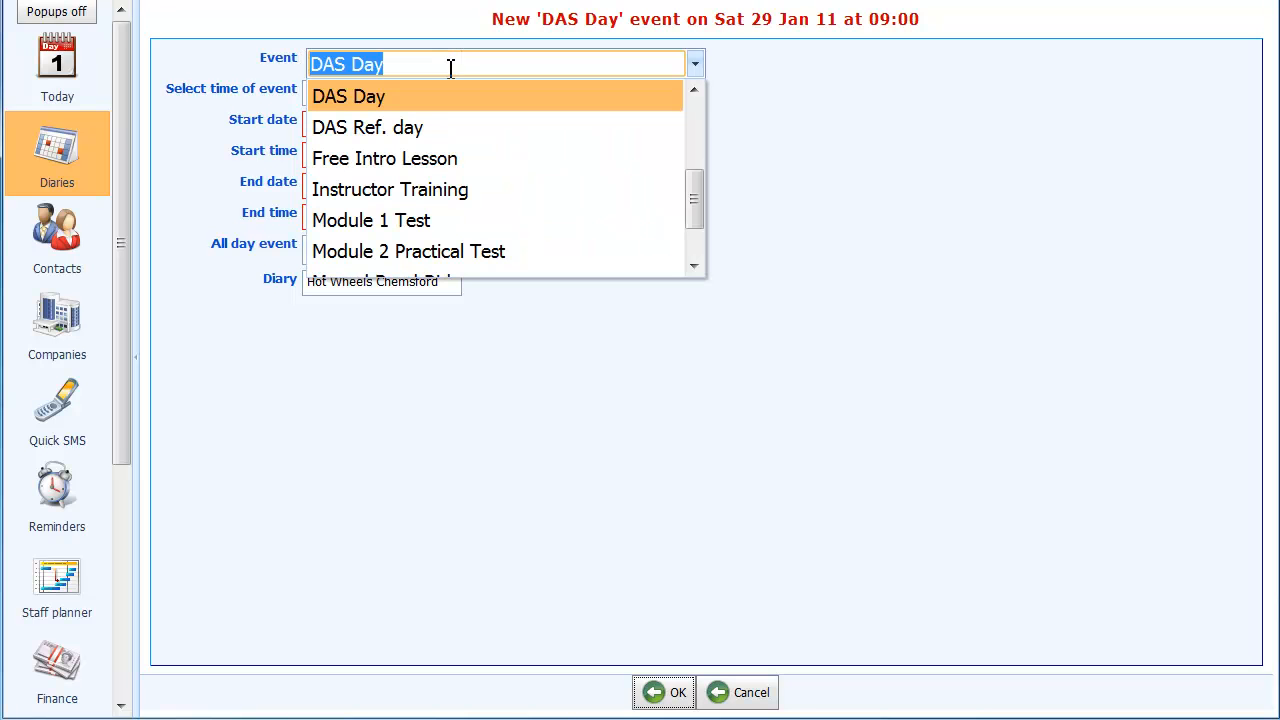
{"action": "left_click", "coordinate": [693, 92]}
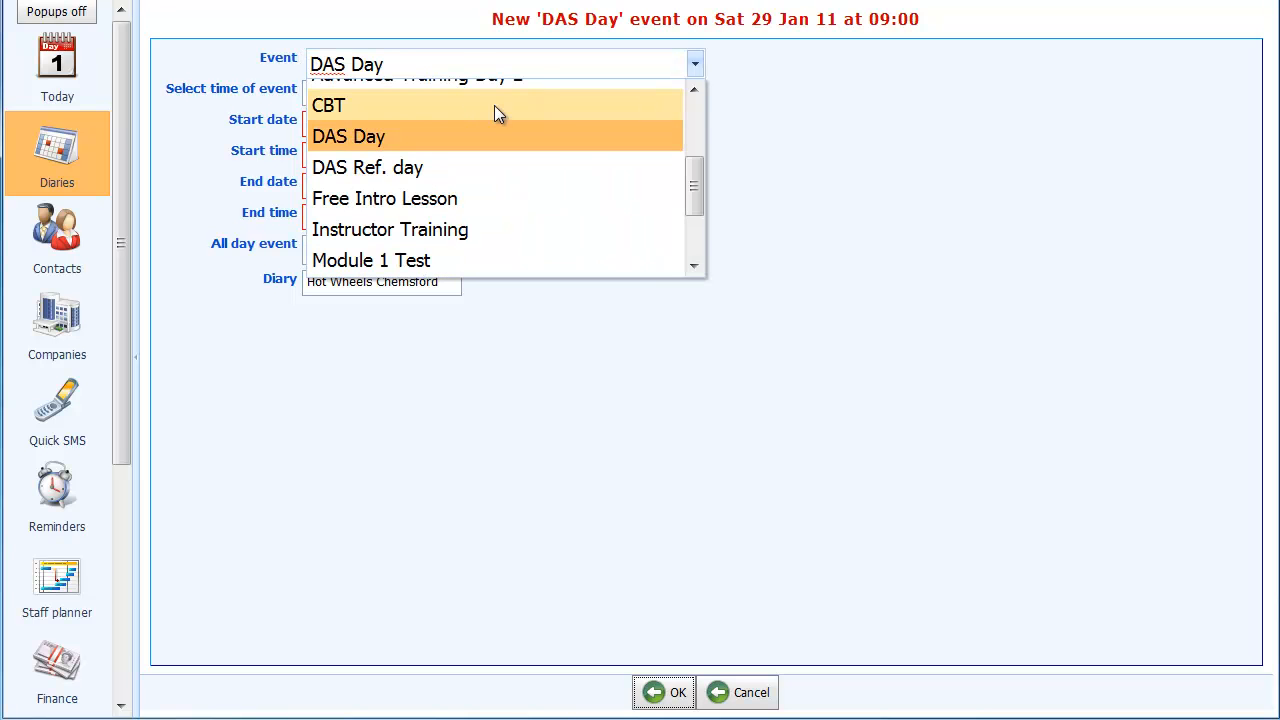
{"action": "left_click", "coordinate": [452, 106]}
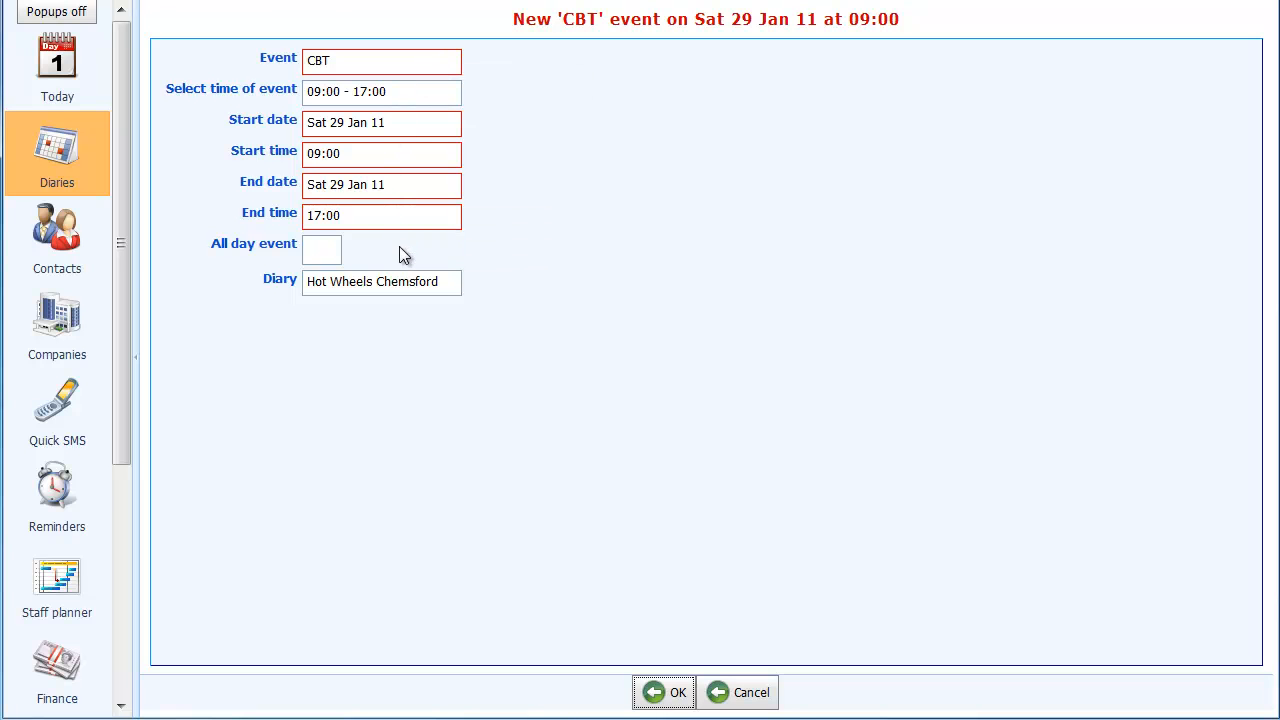
{"action": "left_click", "coordinate": [664, 694]}
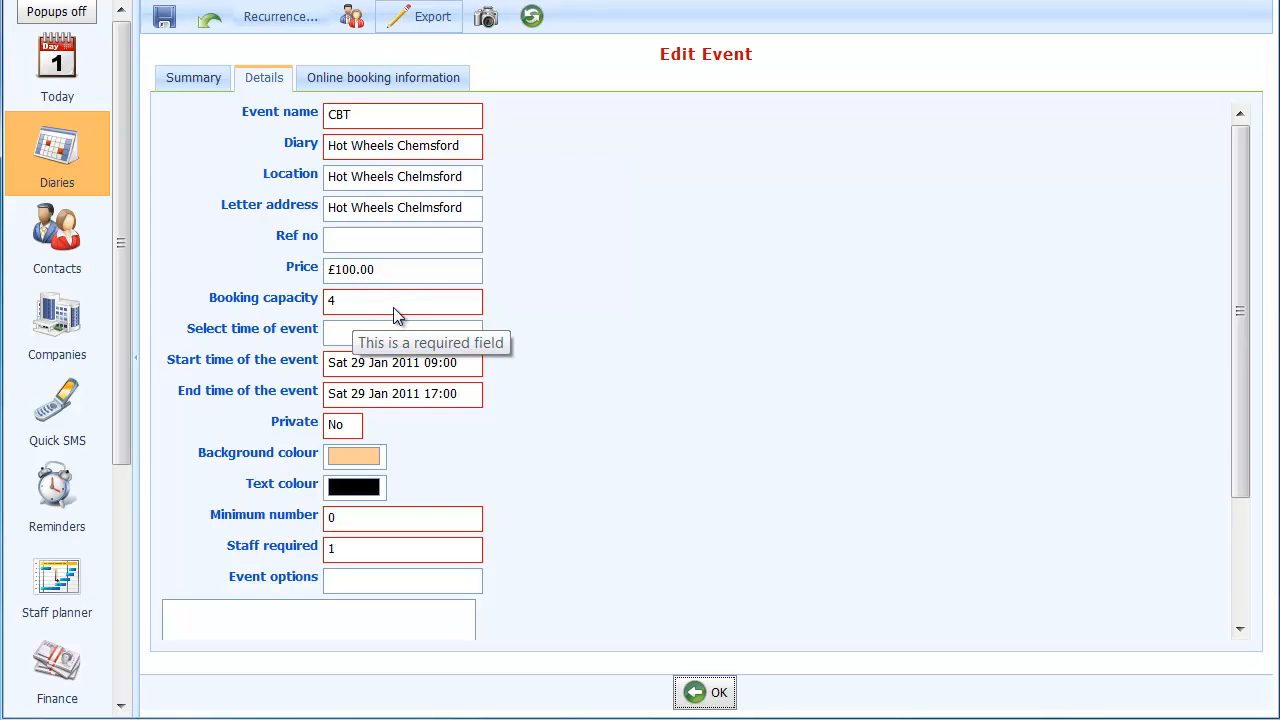
{"action": "scroll", "coordinate": [395, 315], "scroll_direction": "down", "scroll_amount": 2}
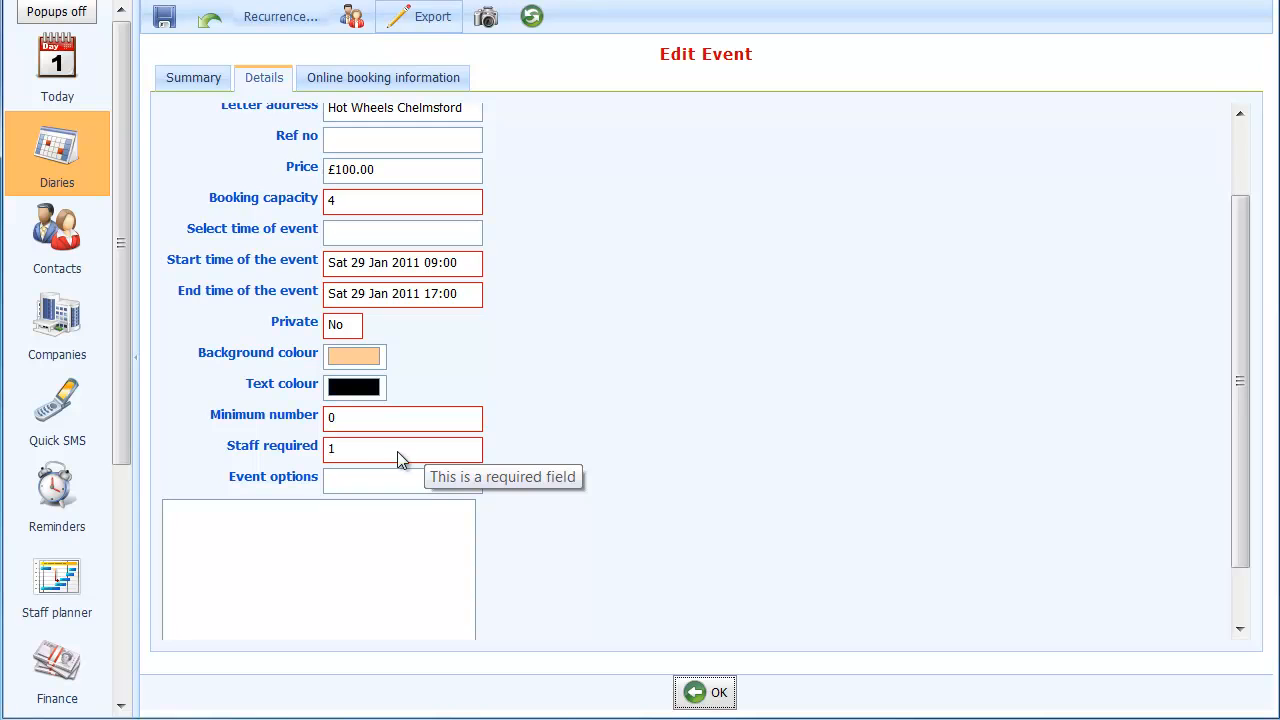
{"action": "left_click", "coordinate": [715, 695]}
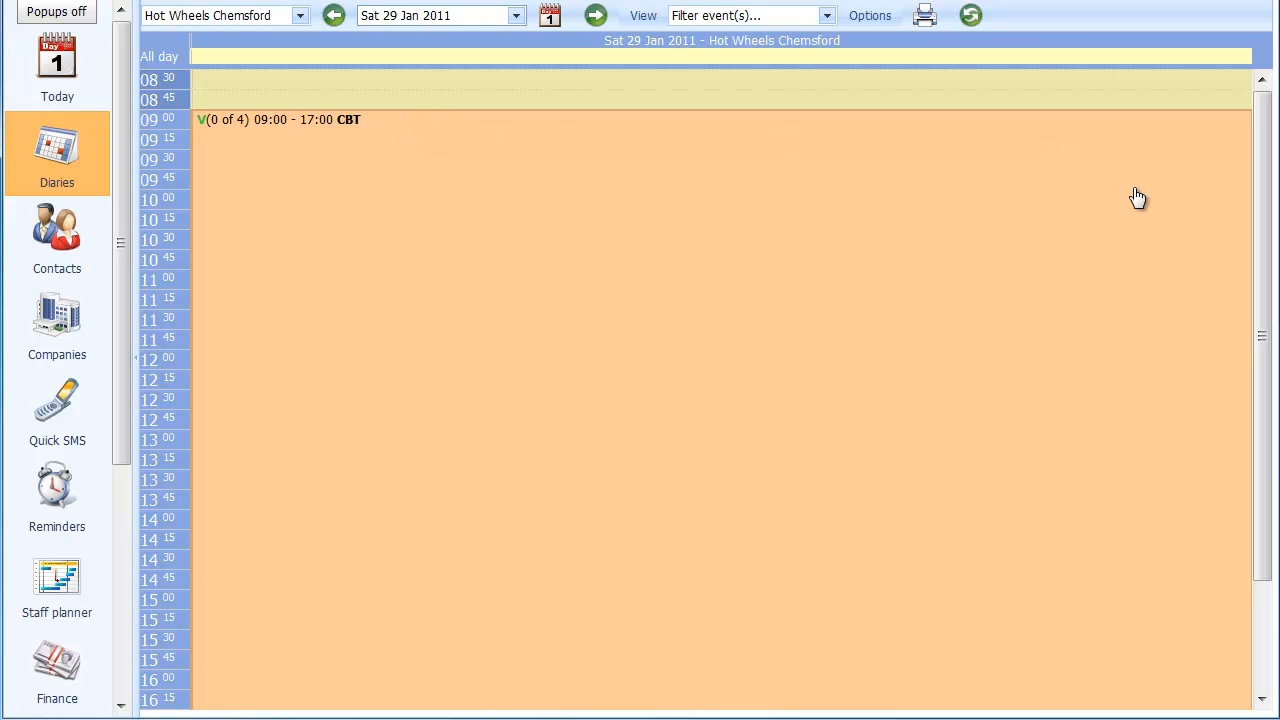
- Add a DAS Day event from 09:00 to 17:00 on the same date, accepting its default details
{"action": "right_click", "coordinate": [165, 143]}
{"action": "left_click", "coordinate": [218, 152]}
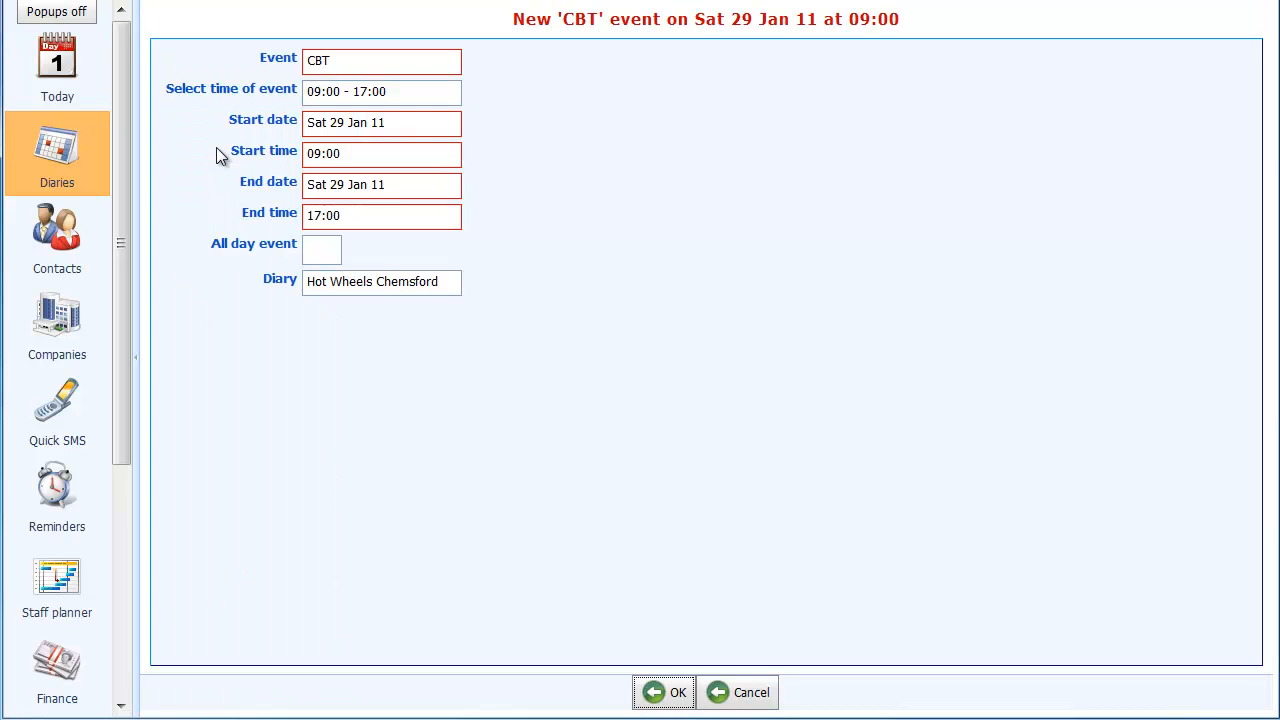
{"action": "left_click", "coordinate": [447, 62]}
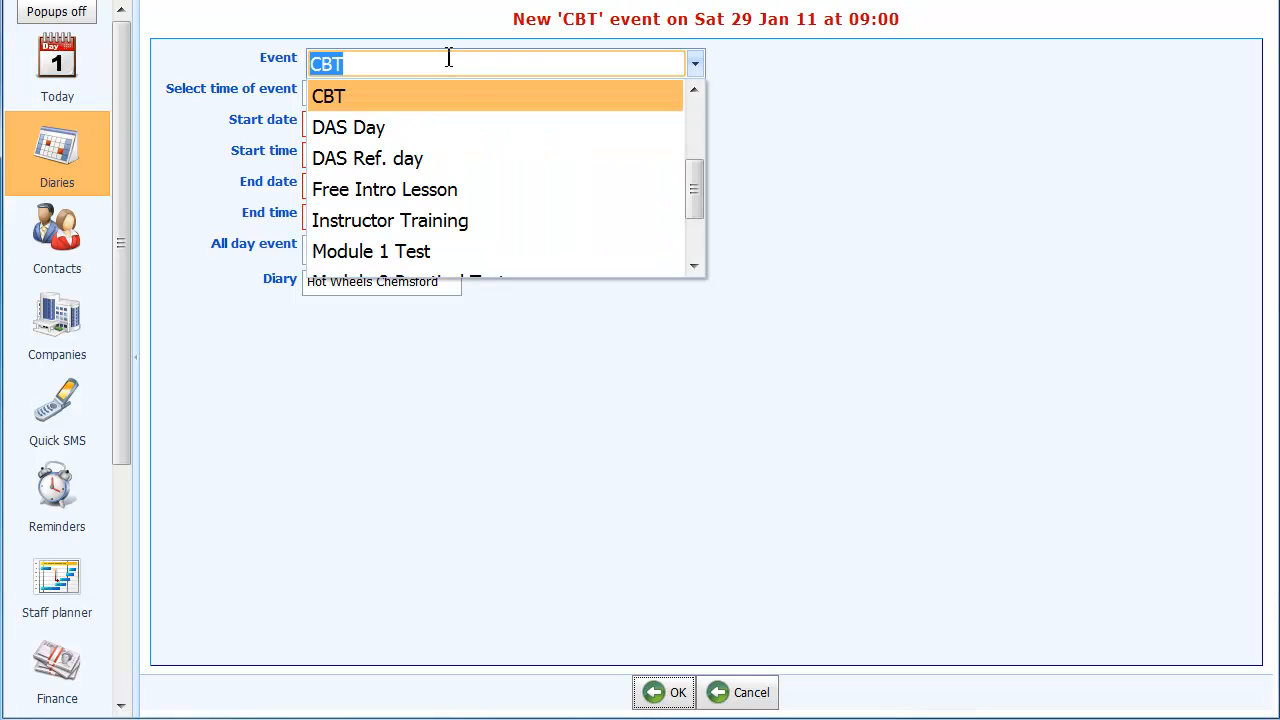
{"action": "left_click", "coordinate": [384, 127]}
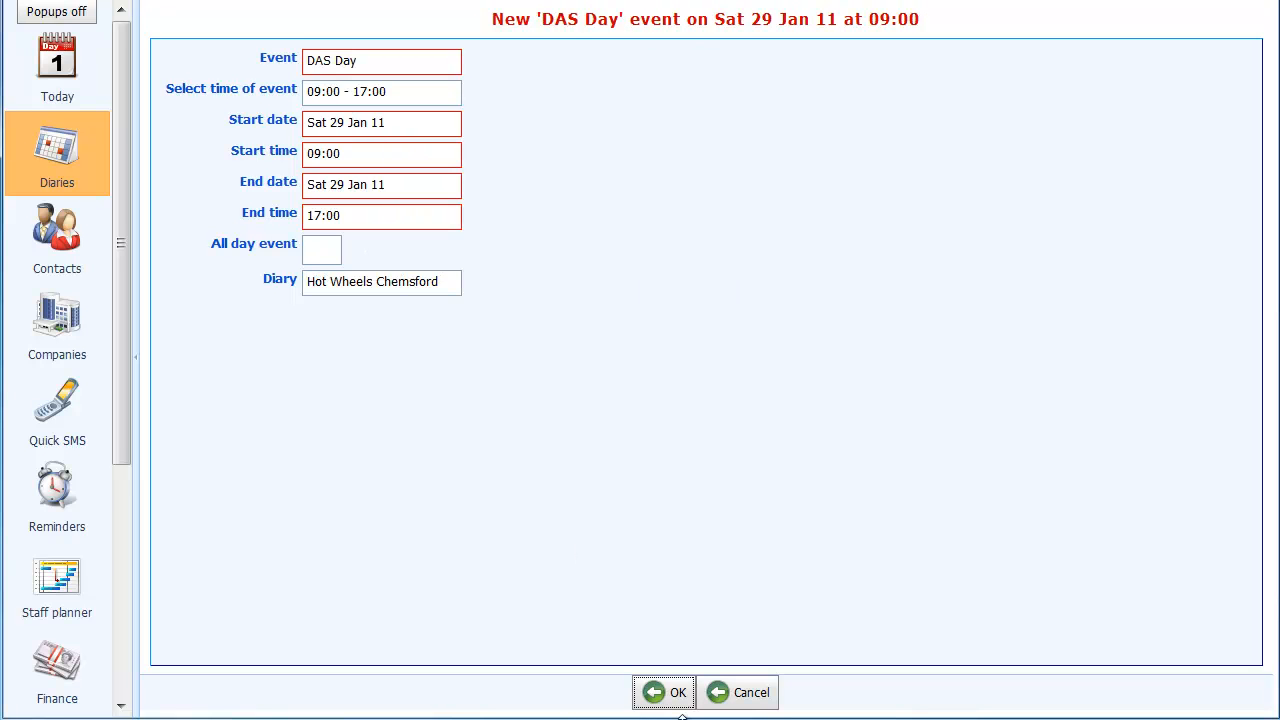
{"action": "left_click", "coordinate": [677, 693]}
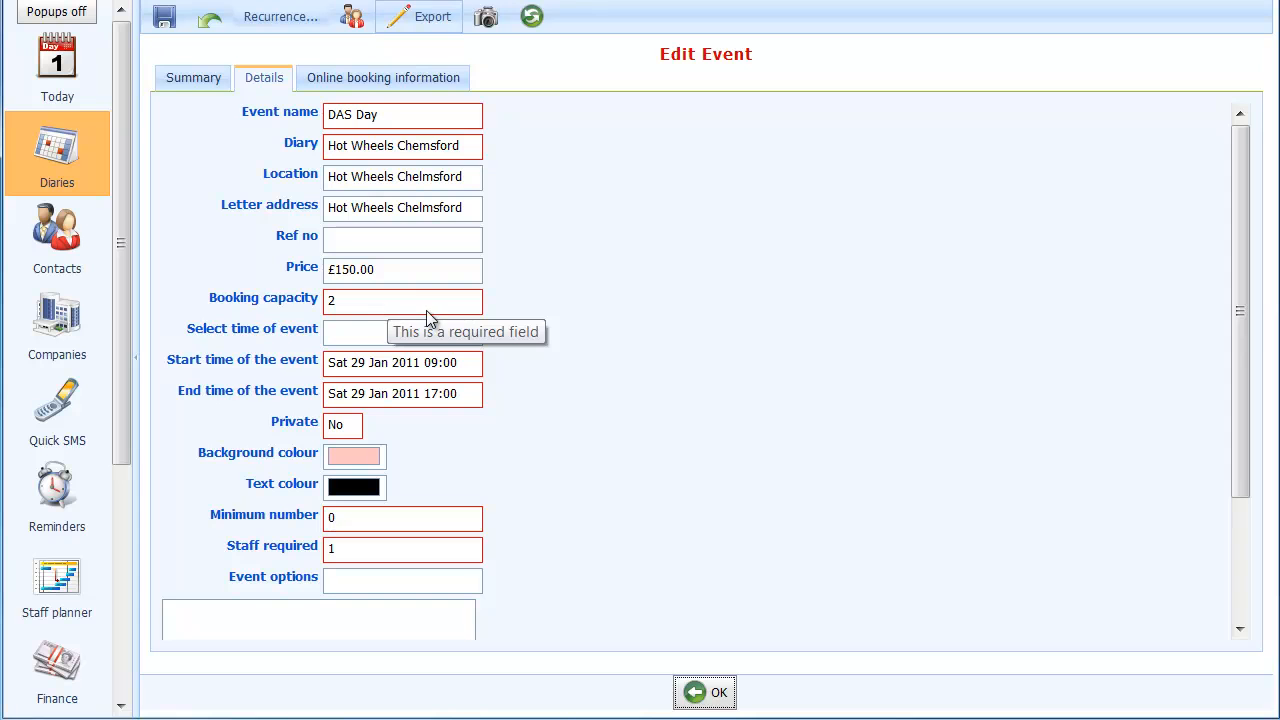
{"action": "left_click", "coordinate": [718, 692]}
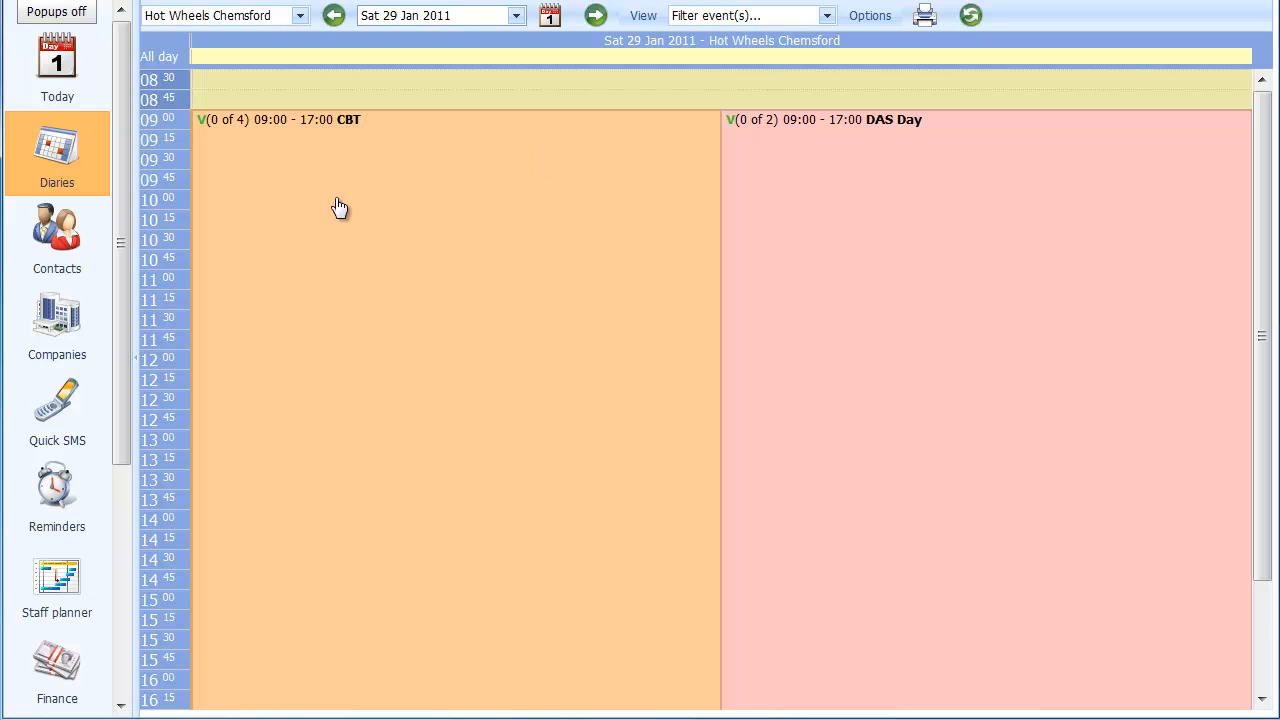
- Start a one-space booking on the CBT event with the CG 125 booking option and proceed to the contact stage
{"action": "double_click", "coordinate": [354, 126]}
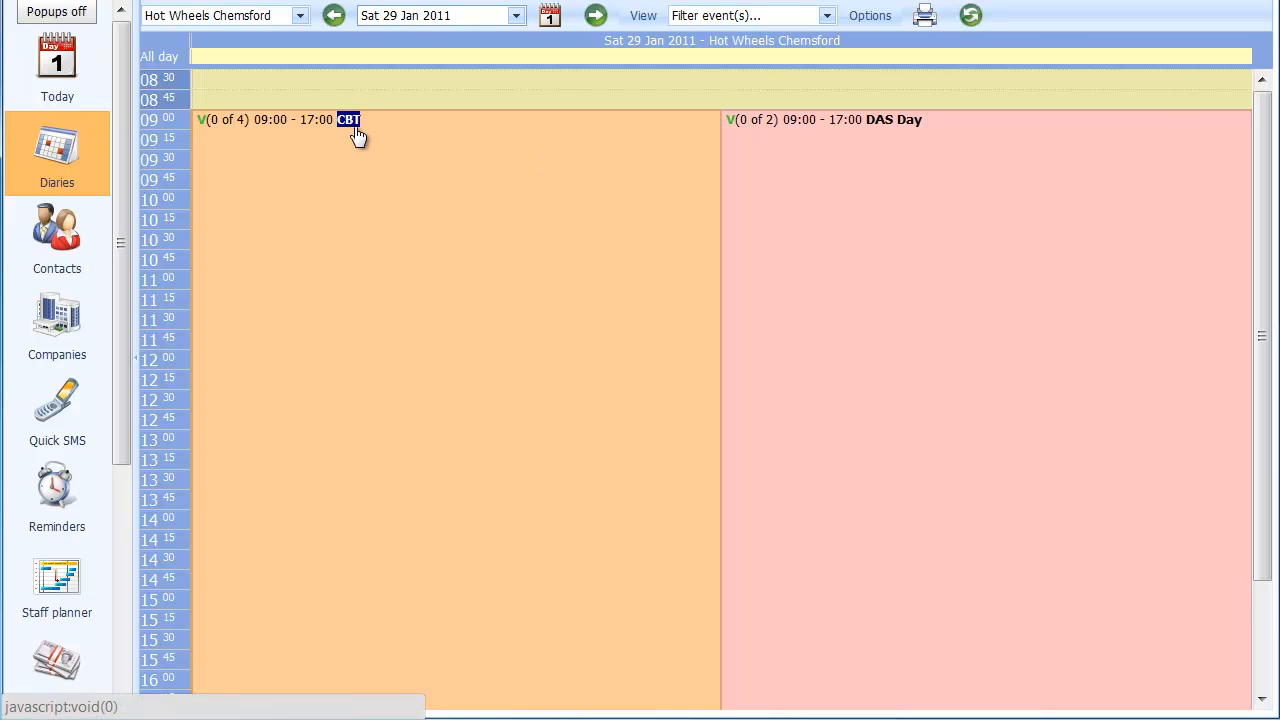
{"action": "mouse_move", "coordinate": [202, 127]}
{"action": "left_click", "coordinate": [222, 124]}
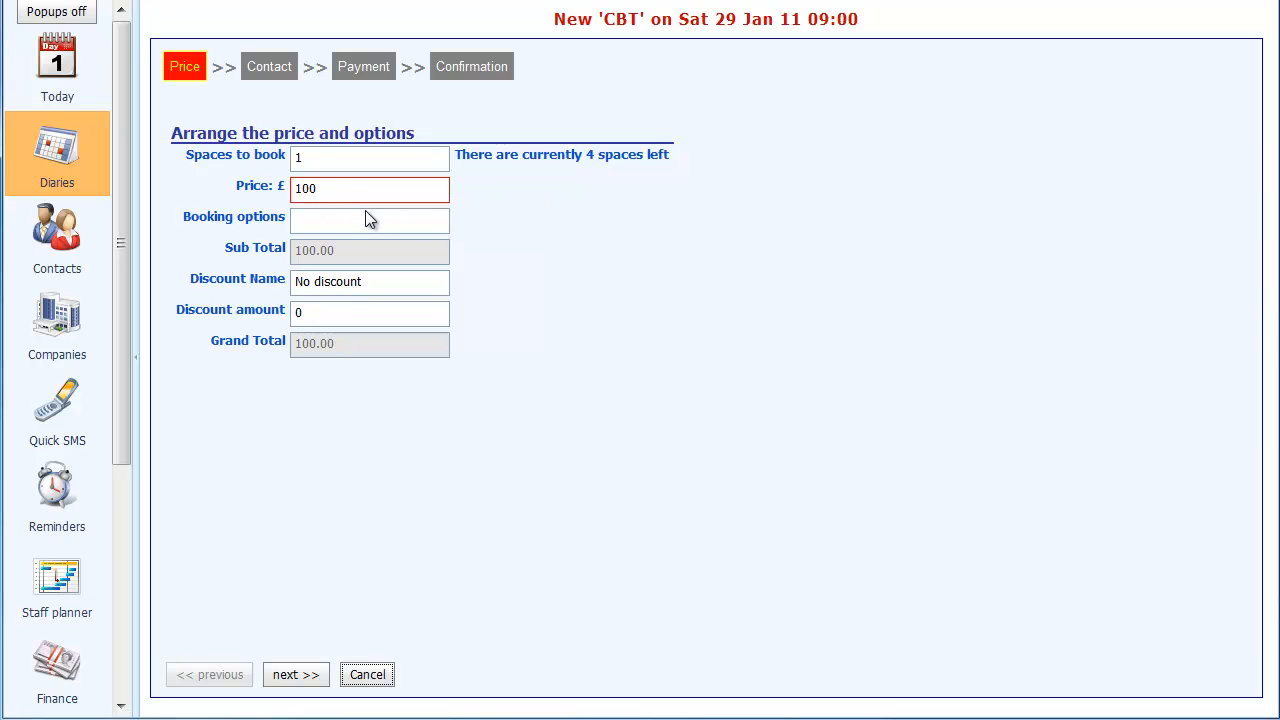
{"action": "left_click", "coordinate": [430, 228]}
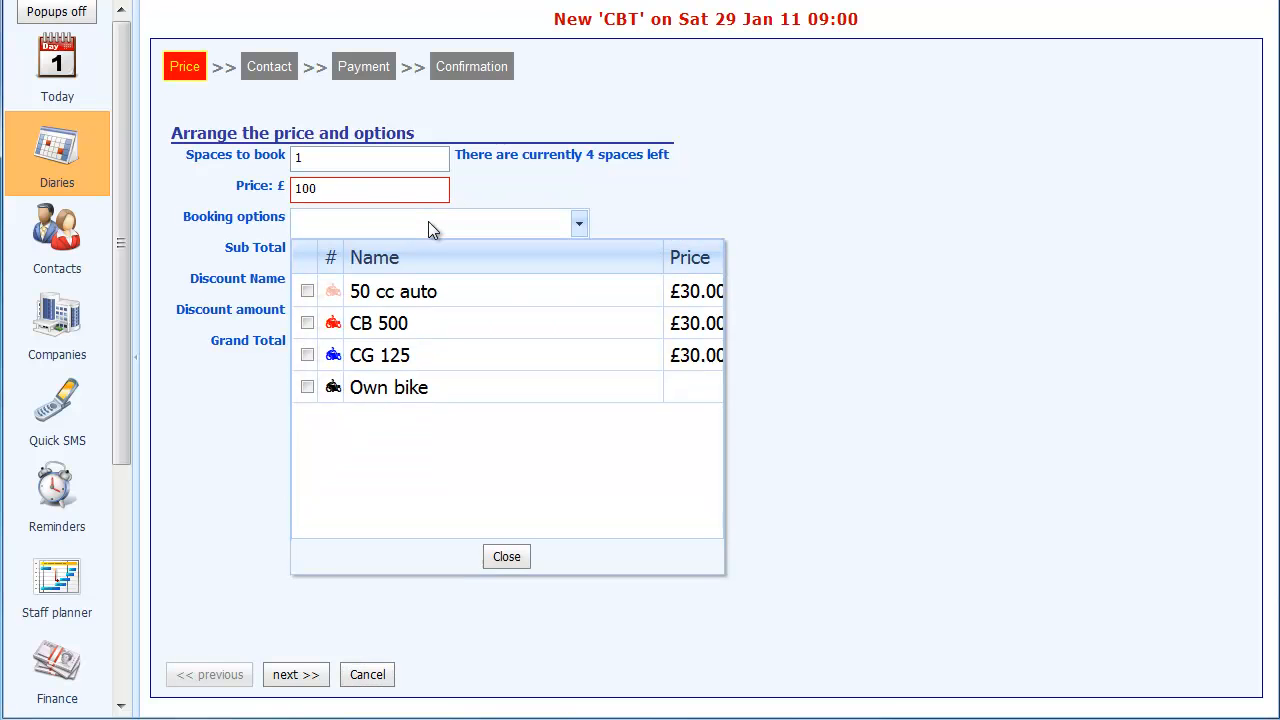
{"action": "left_click", "coordinate": [307, 355]}
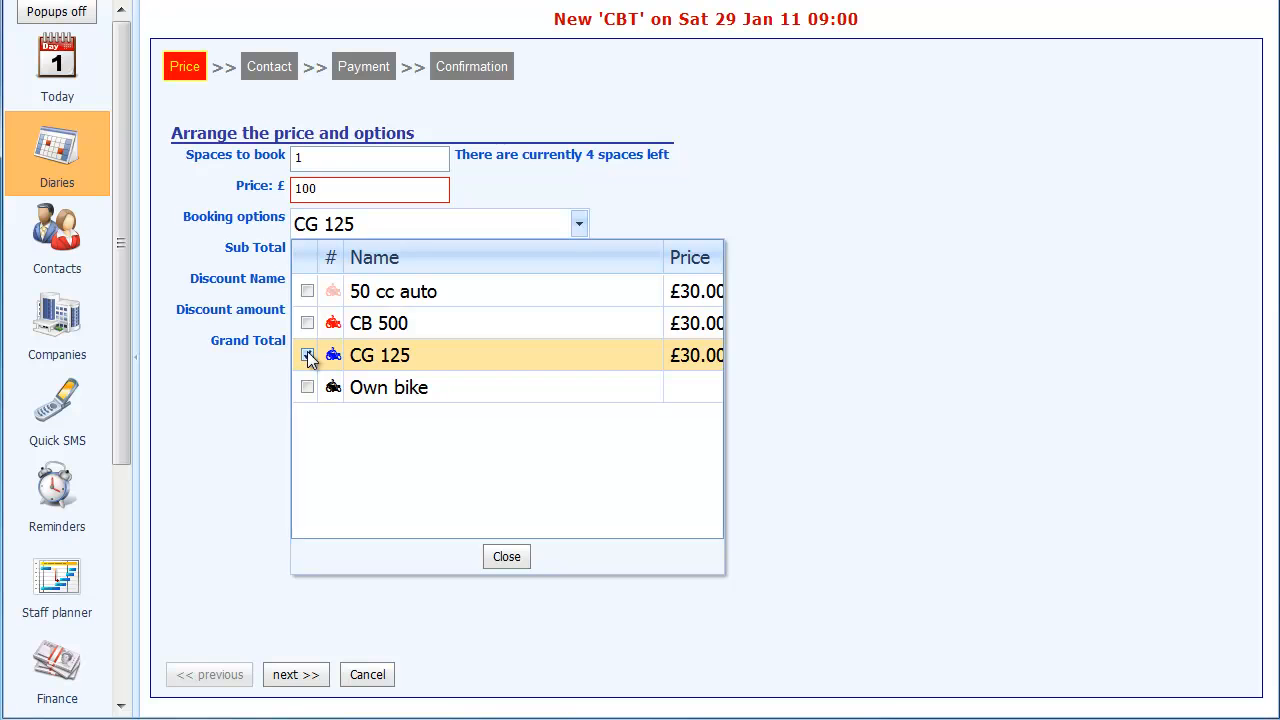
{"action": "left_click", "coordinate": [516, 558]}
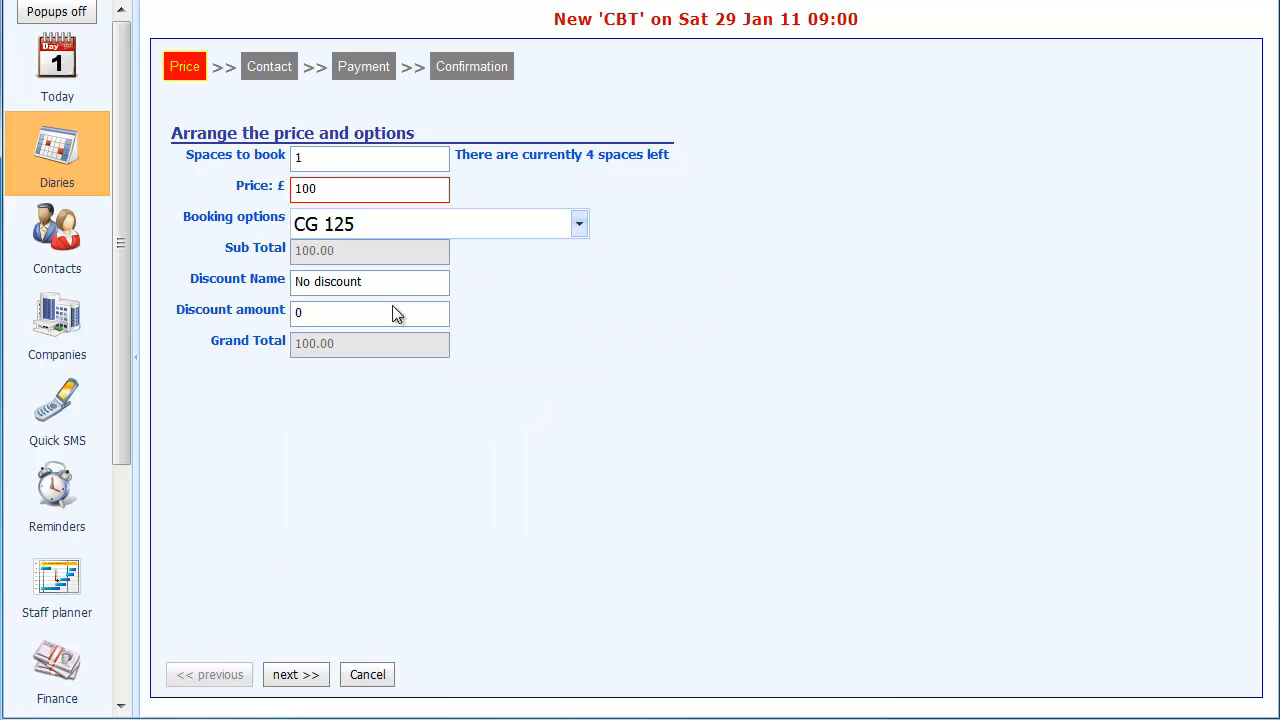
{"action": "left_click", "coordinate": [297, 684]}
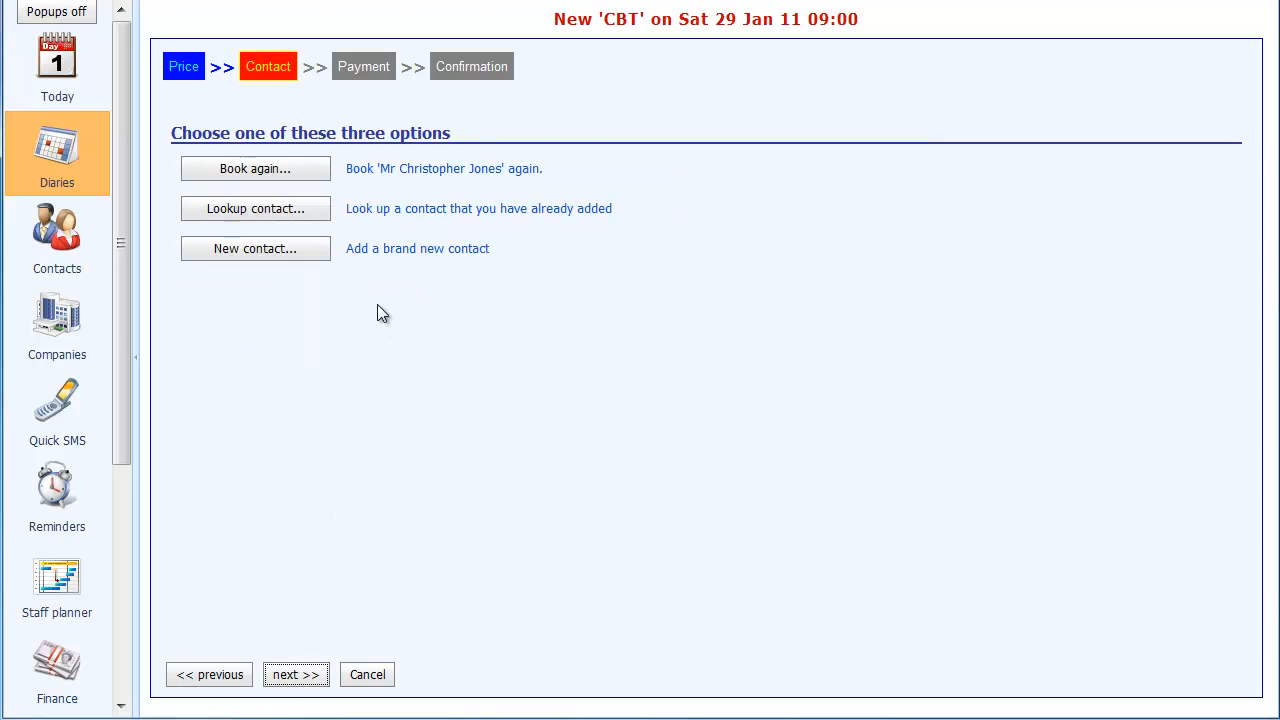
- Add a brand new contact to the booking with the title Mr and the customer's first name and surname
{"action": "left_click", "coordinate": [288, 259]}
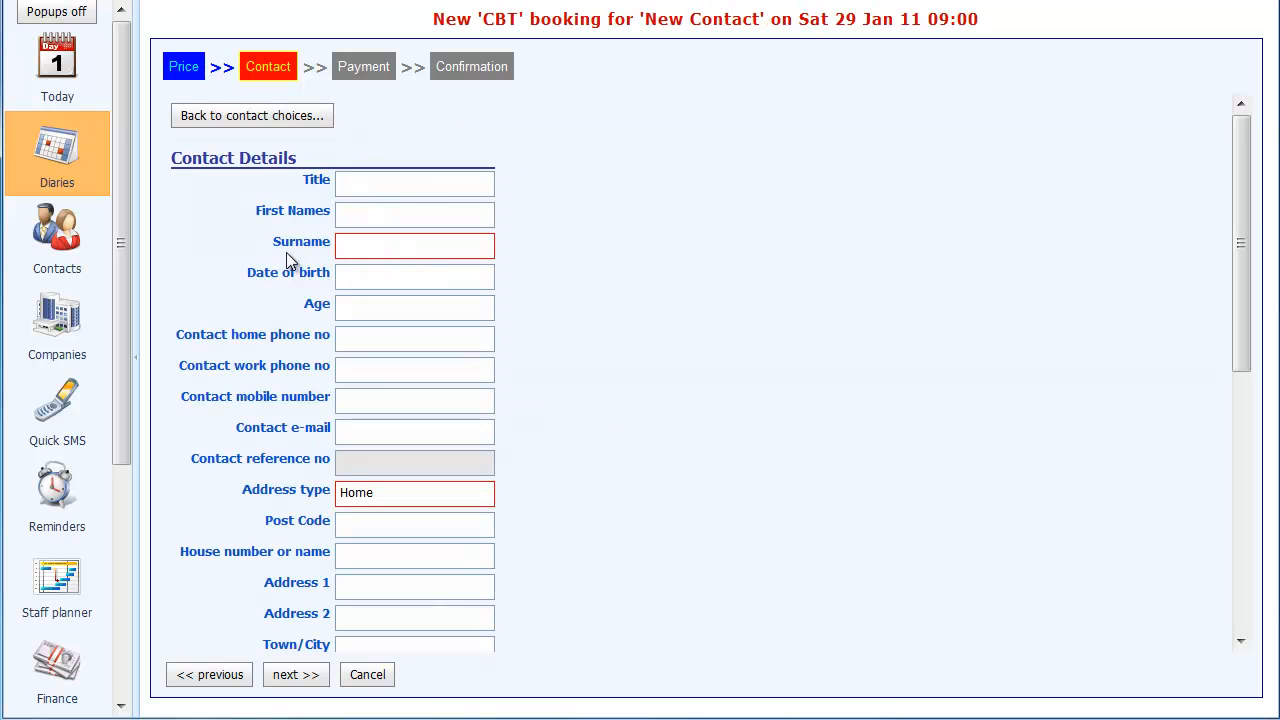
{"action": "left_click", "coordinate": [376, 184]}
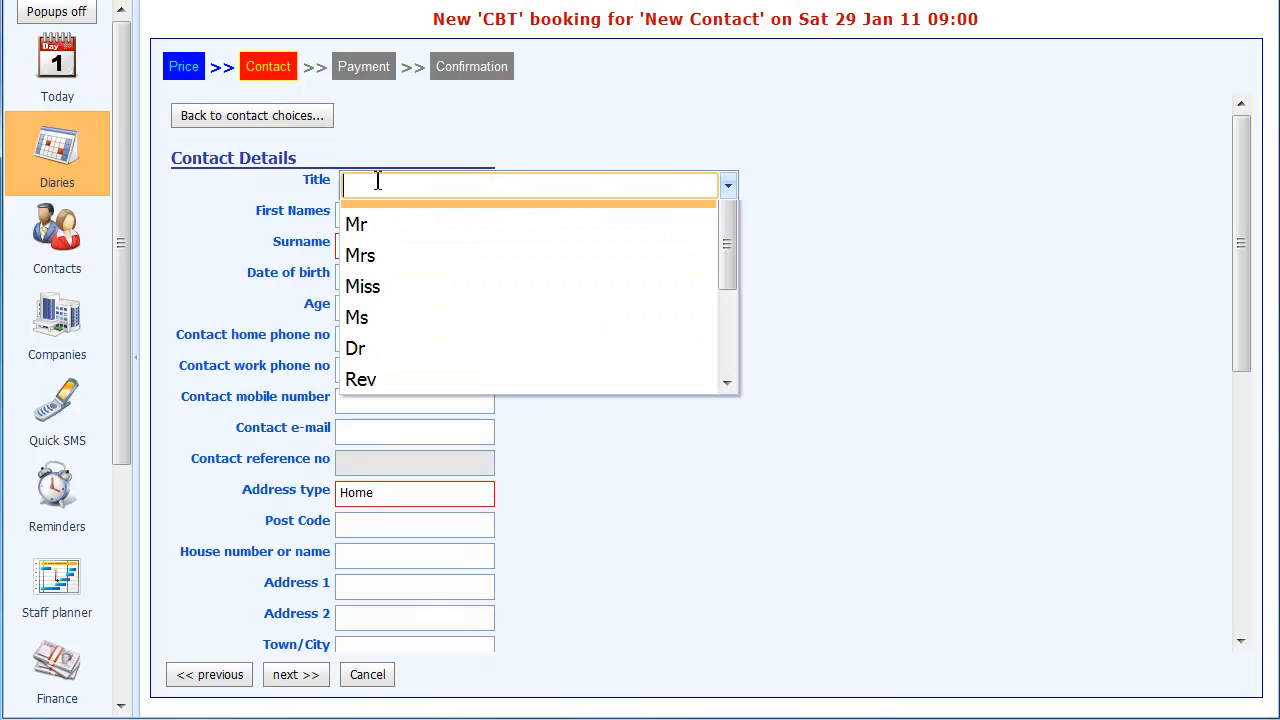
{"action": "type", "text": "Mr"}
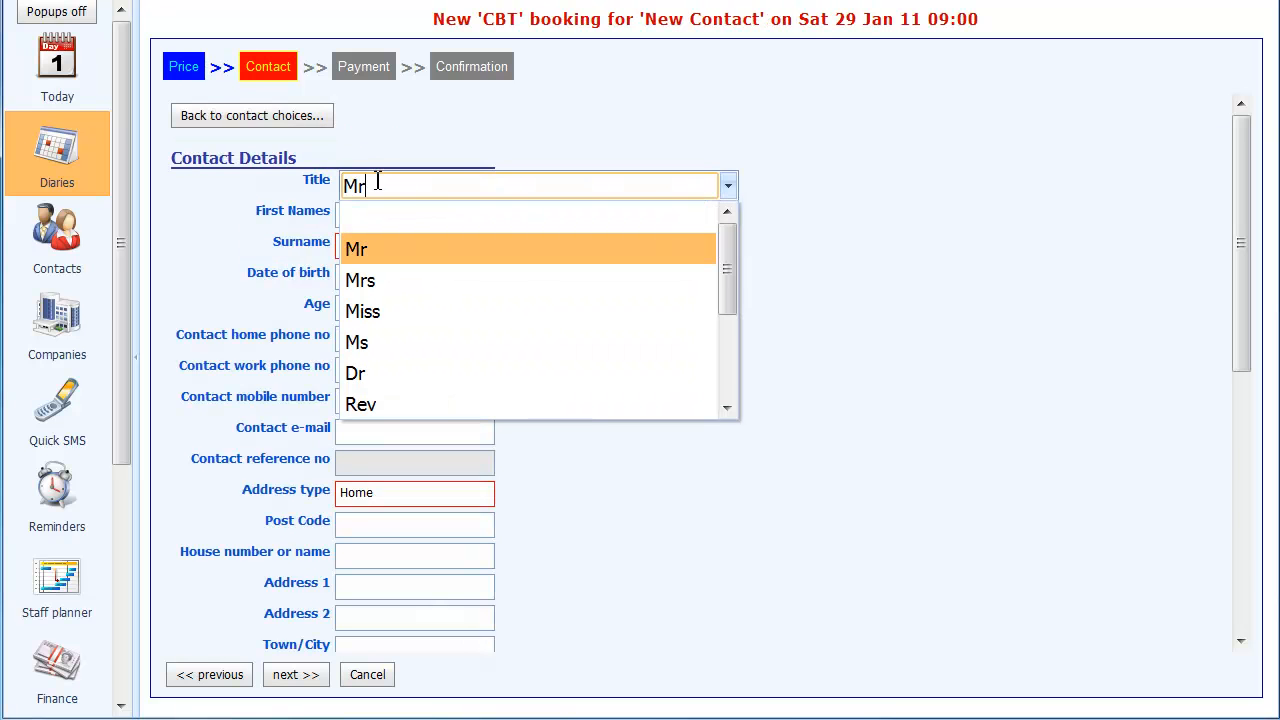
{"action": "key", "text": "Tab"}
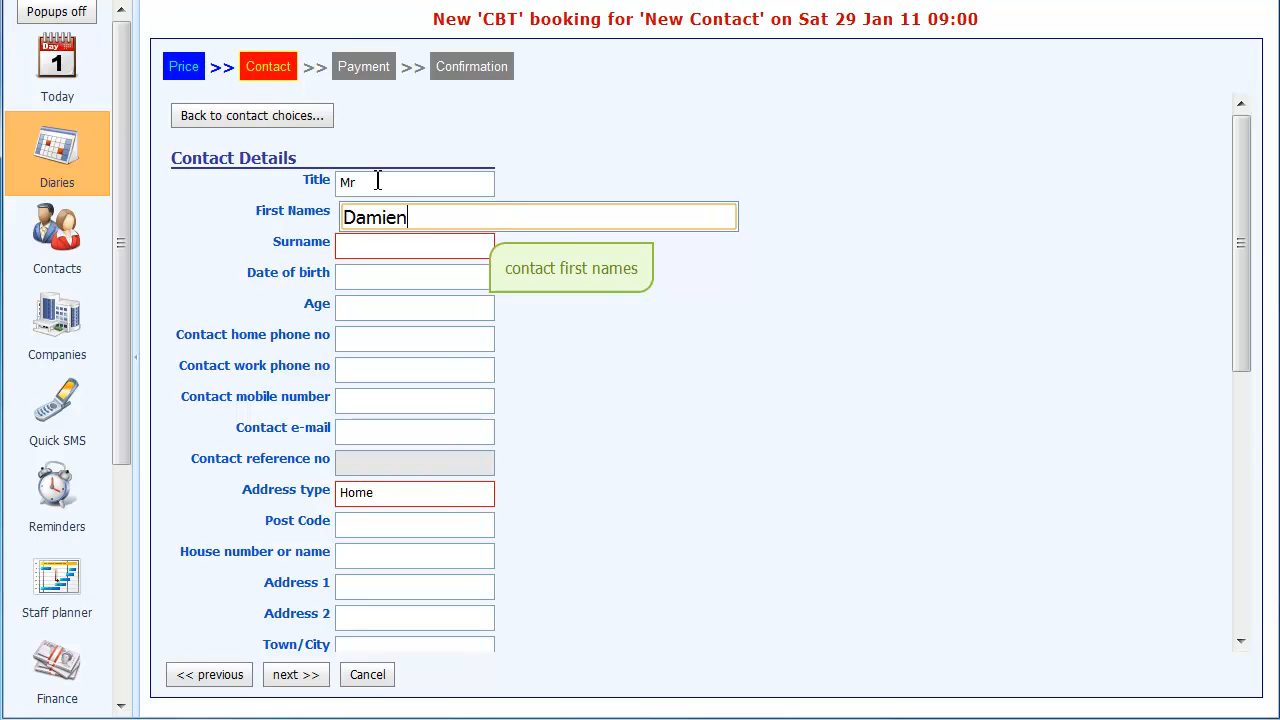
{"action": "key", "text": "Tab"}
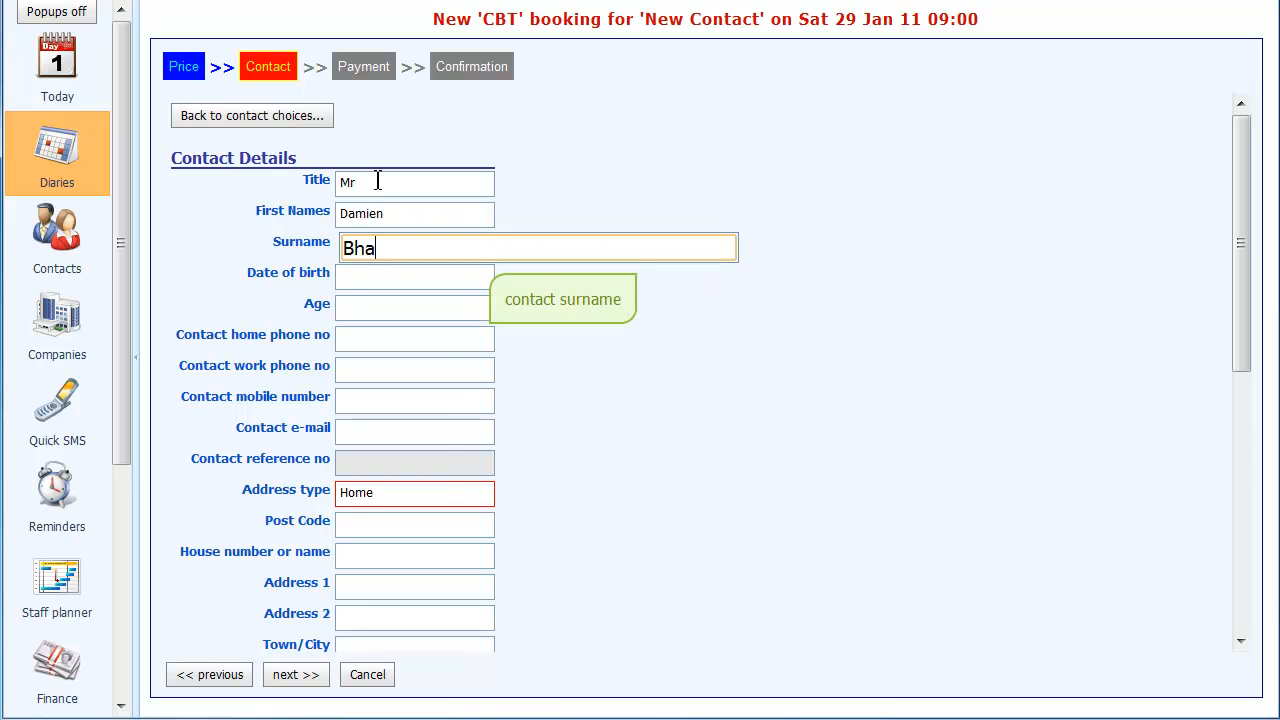
- Fill in the new contact's date of birth
{"action": "key", "text": "Tab"}
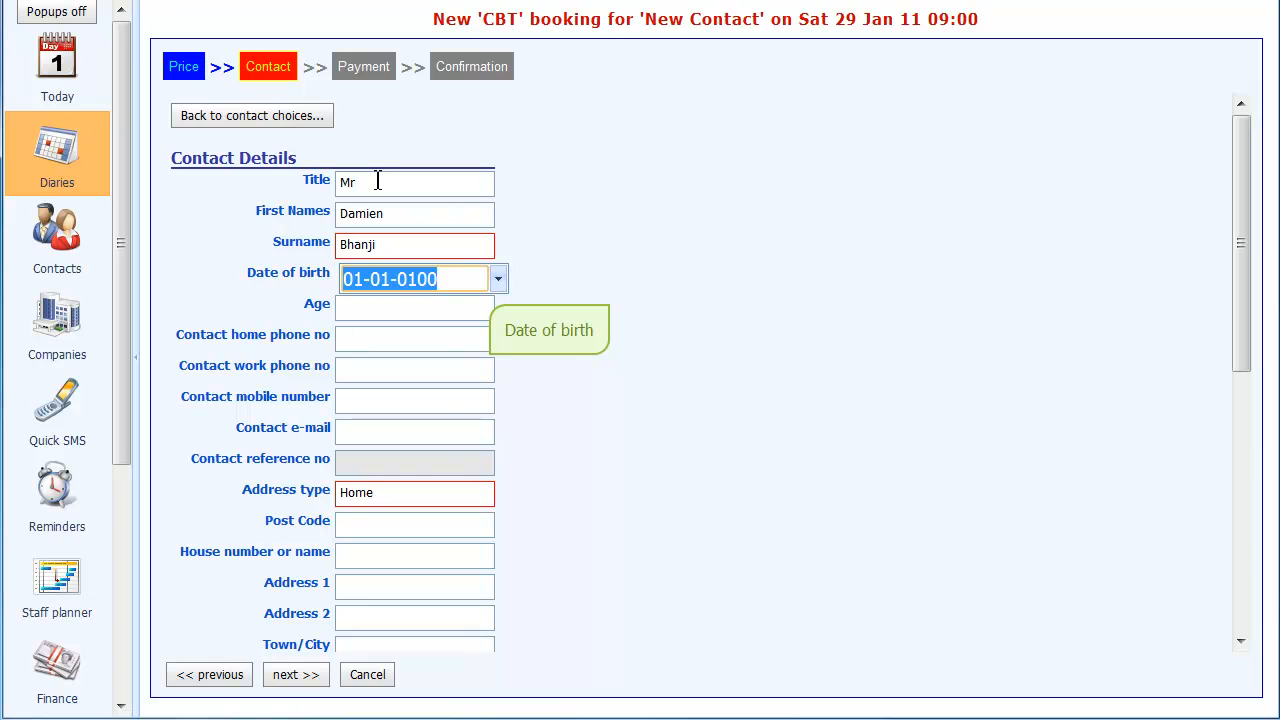
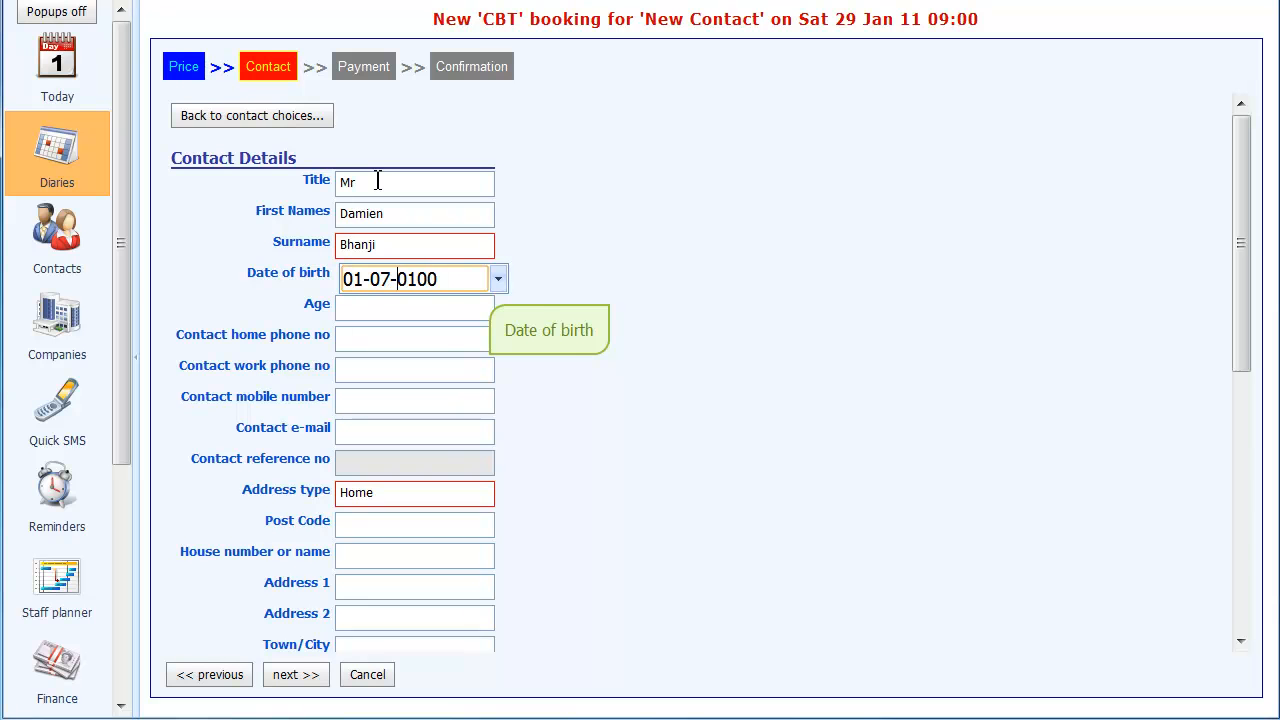
{"action": "key", "text": "Tab"}
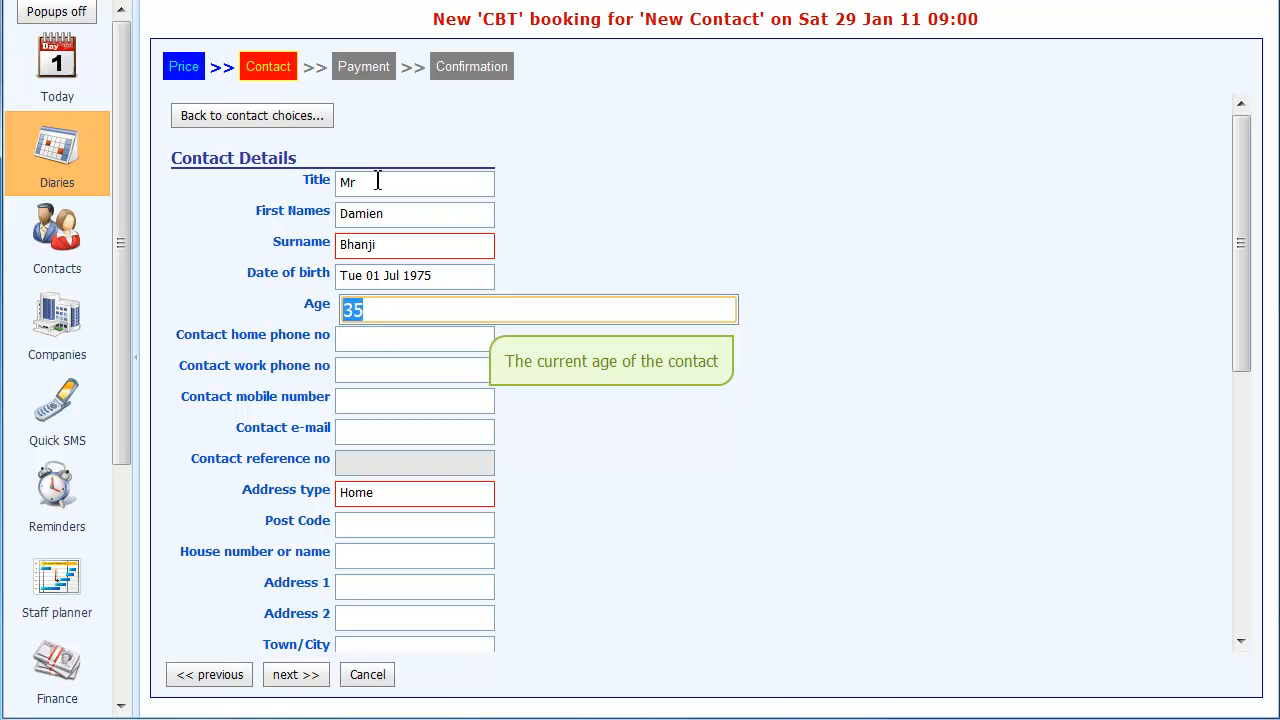
- Enter the contact's home phone number
{"action": "key", "text": "Tab"}
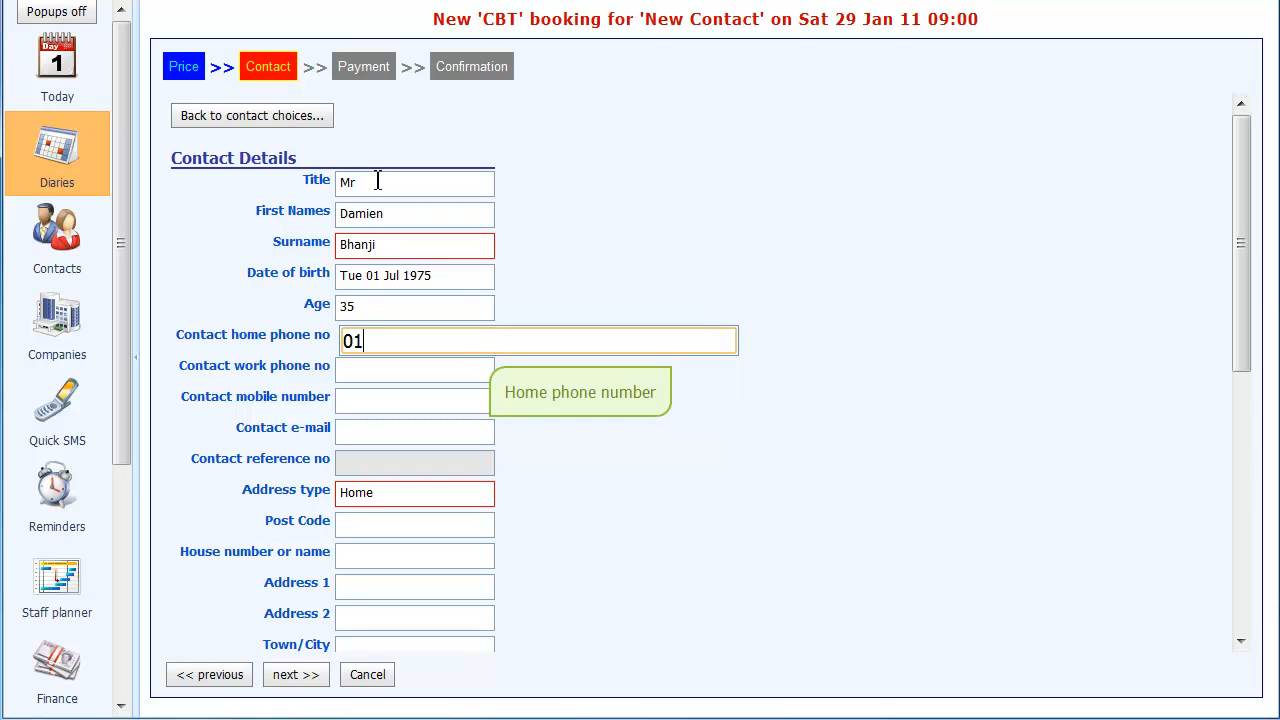
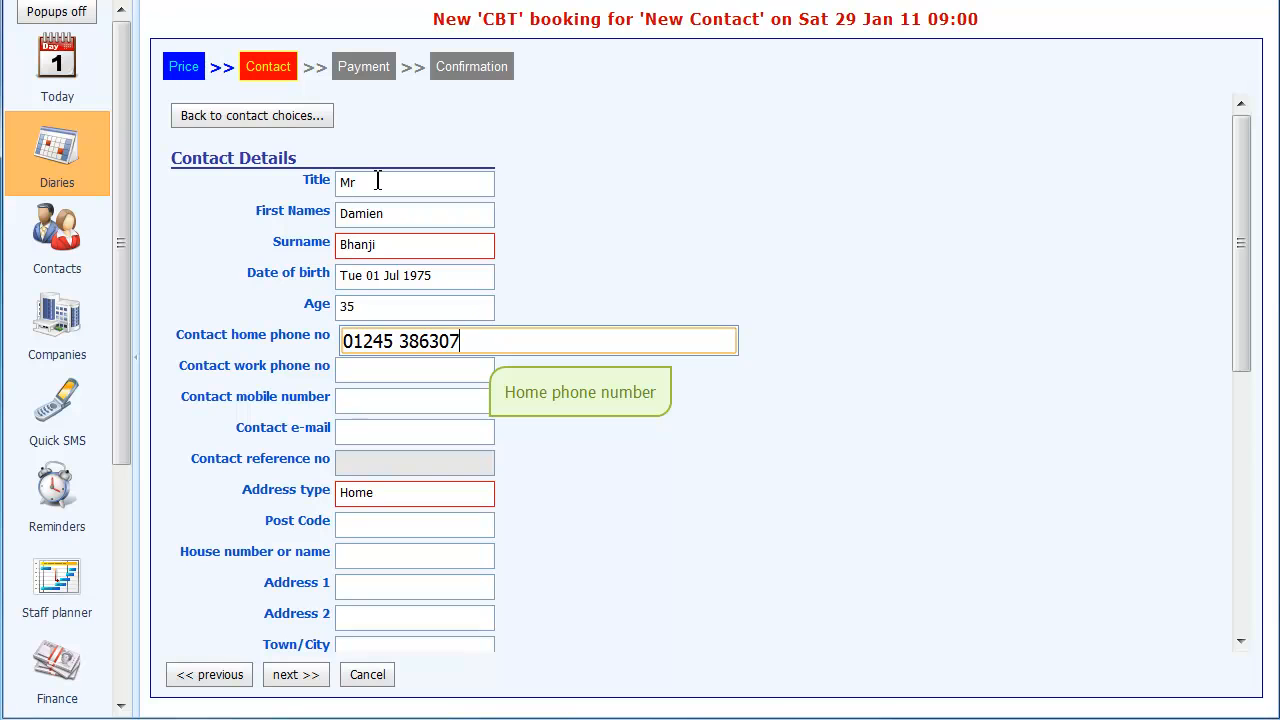
- Leave the work phone number blank and enter the contact's mobile number
{"action": "key", "text": "Tab"}
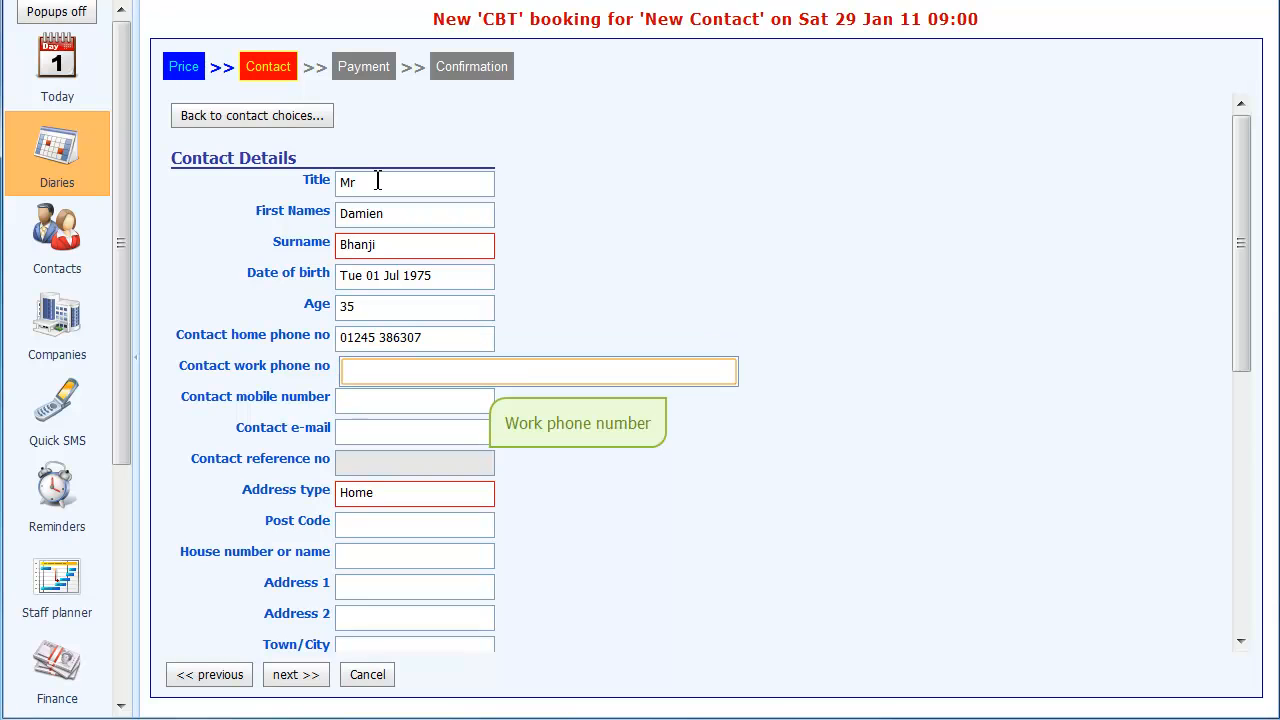
{"action": "key", "text": "Tab"}
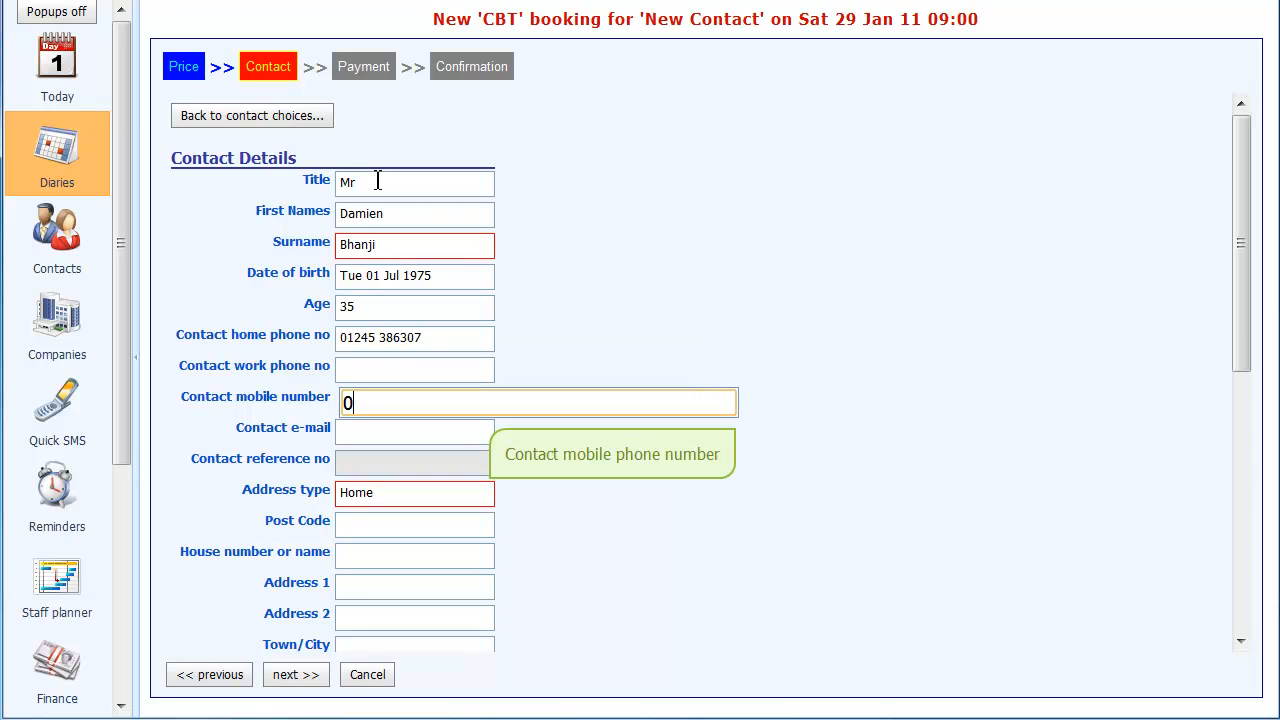
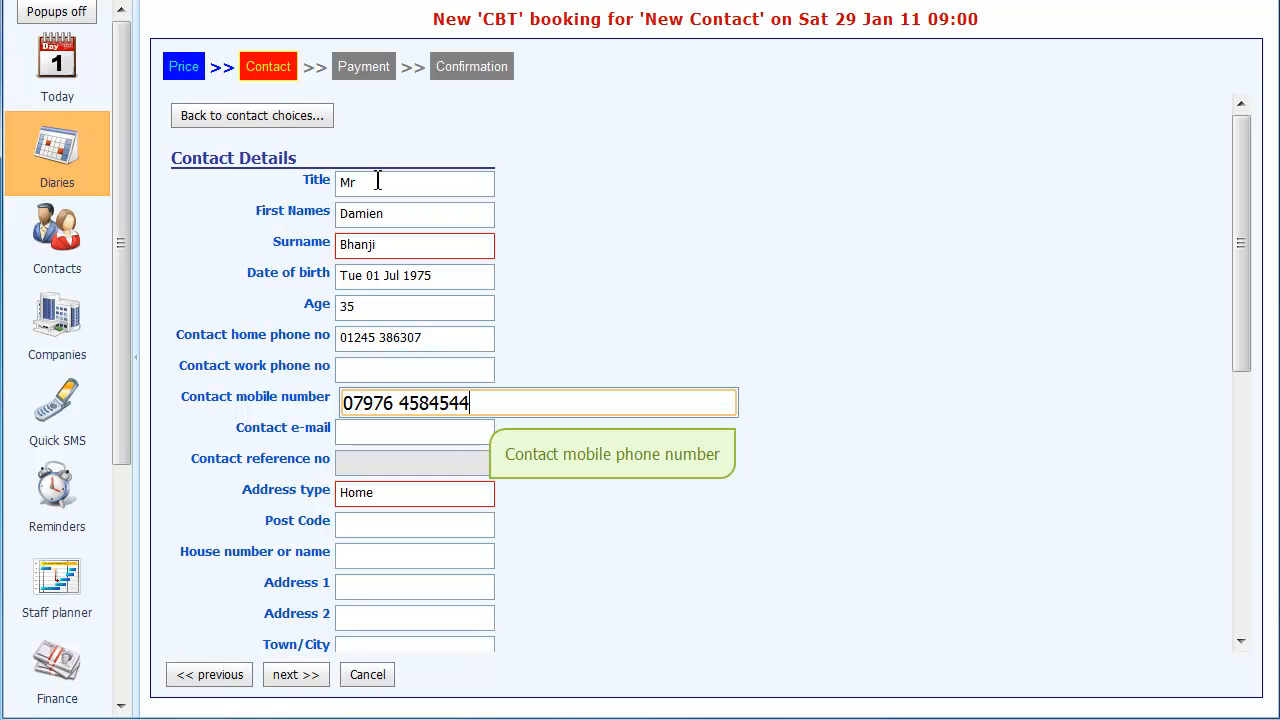
- Fill in the contact's e-mail address
{"action": "key", "text": "Tab"}
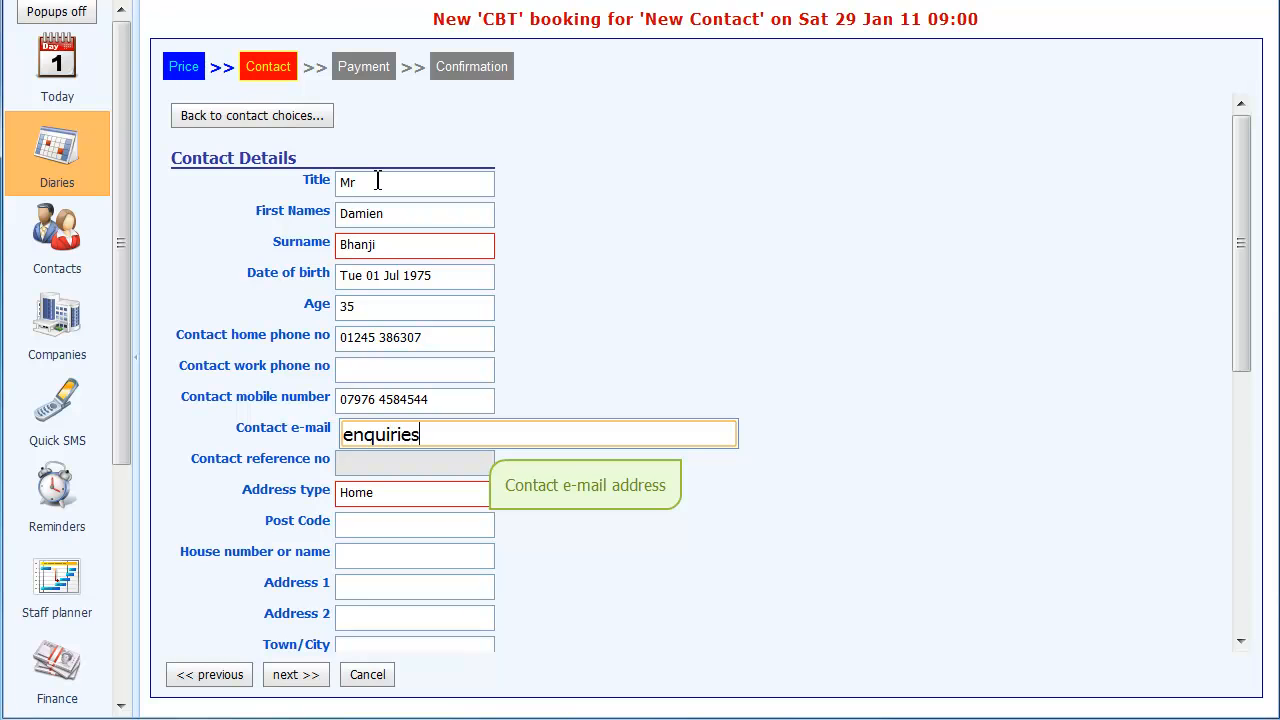
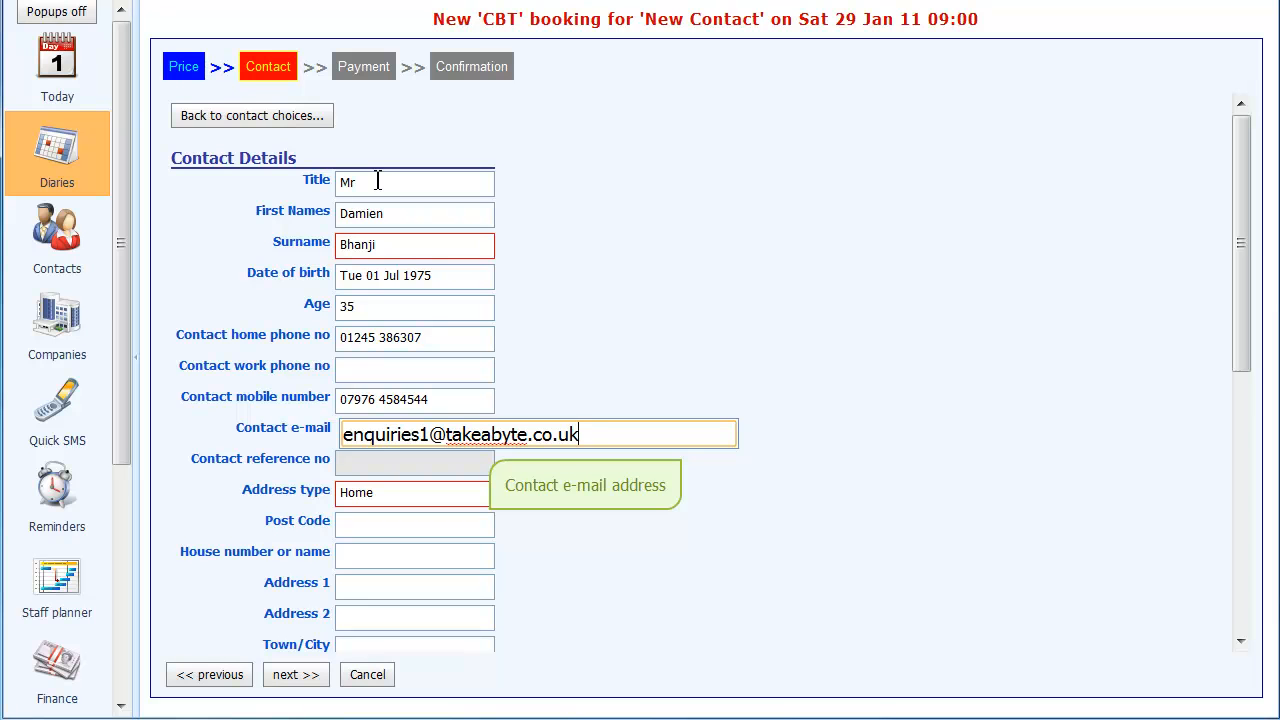
{"action": "key", "text": "Tab"}
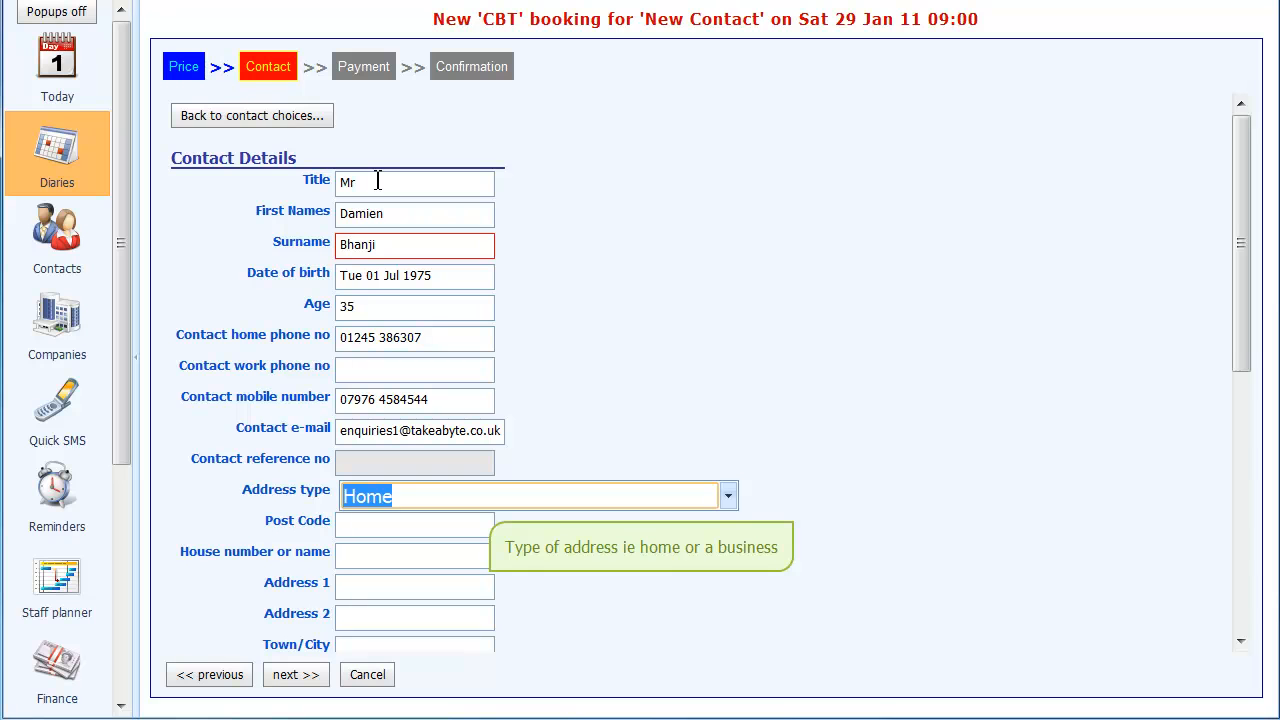
- Keep Home as the address type and fill in the contact's address from the post code and house number
{"action": "key", "text": "Tab"}
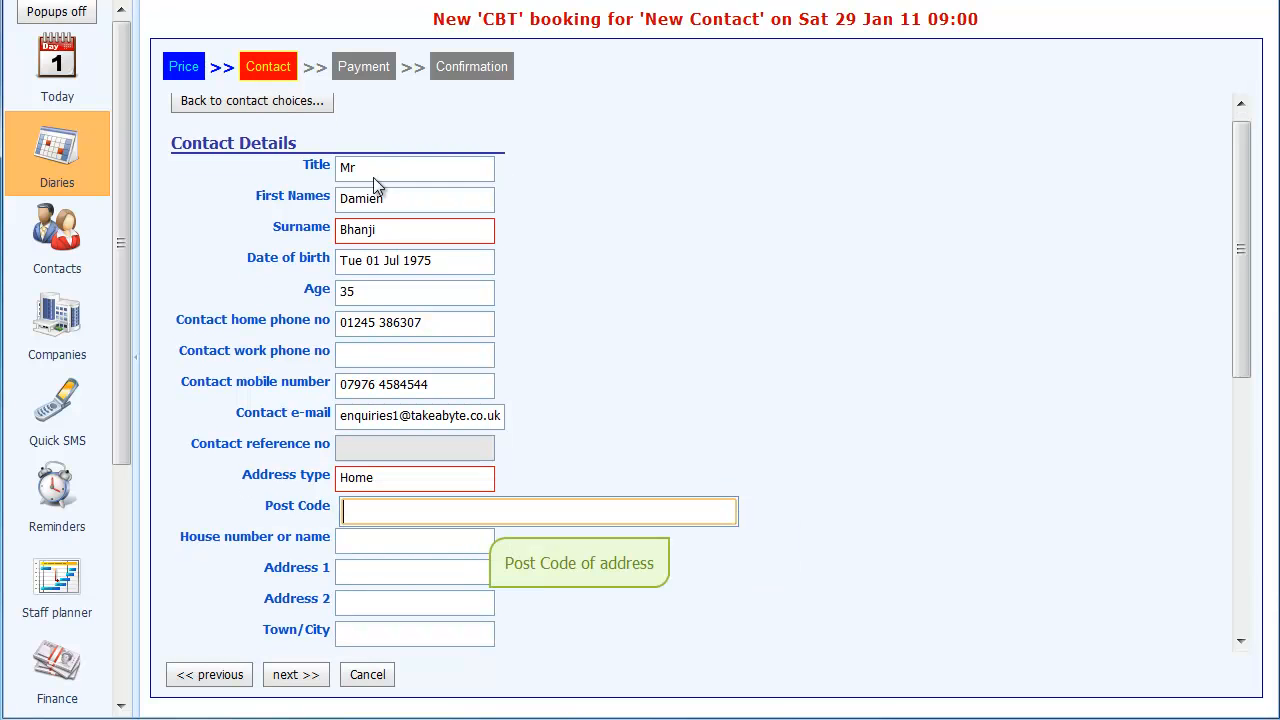
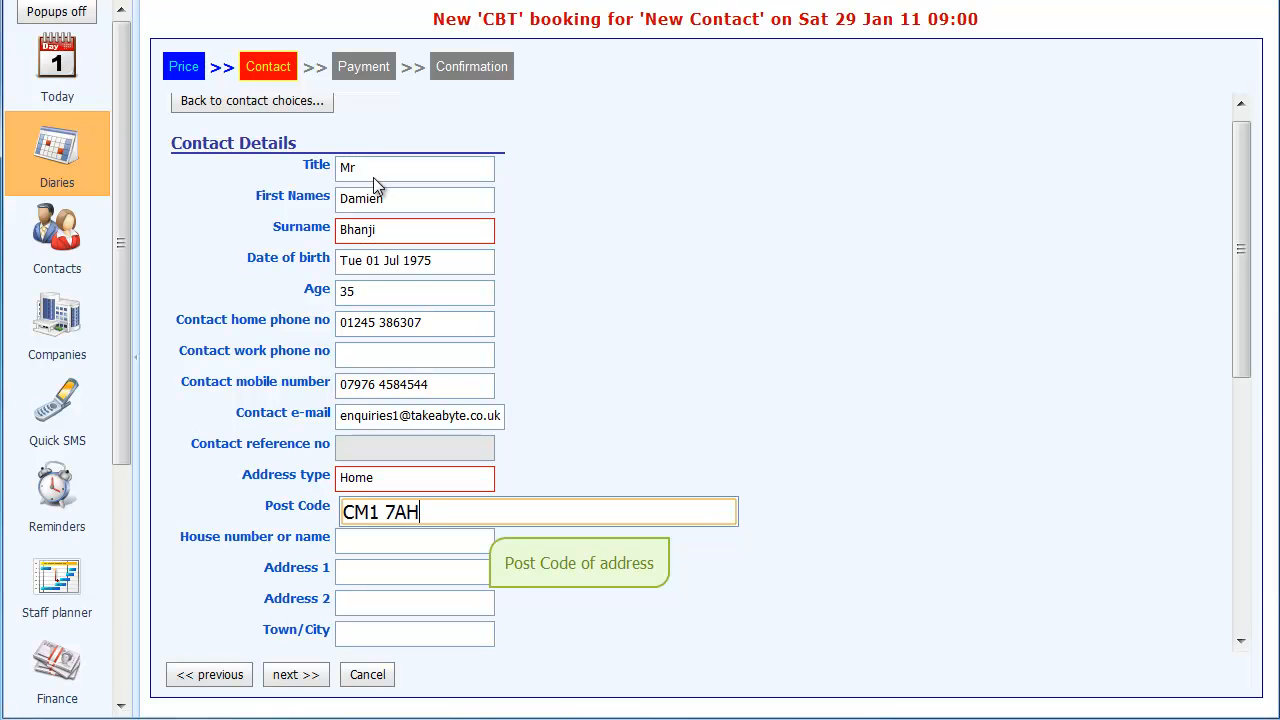
{"action": "key", "text": "Tab"}
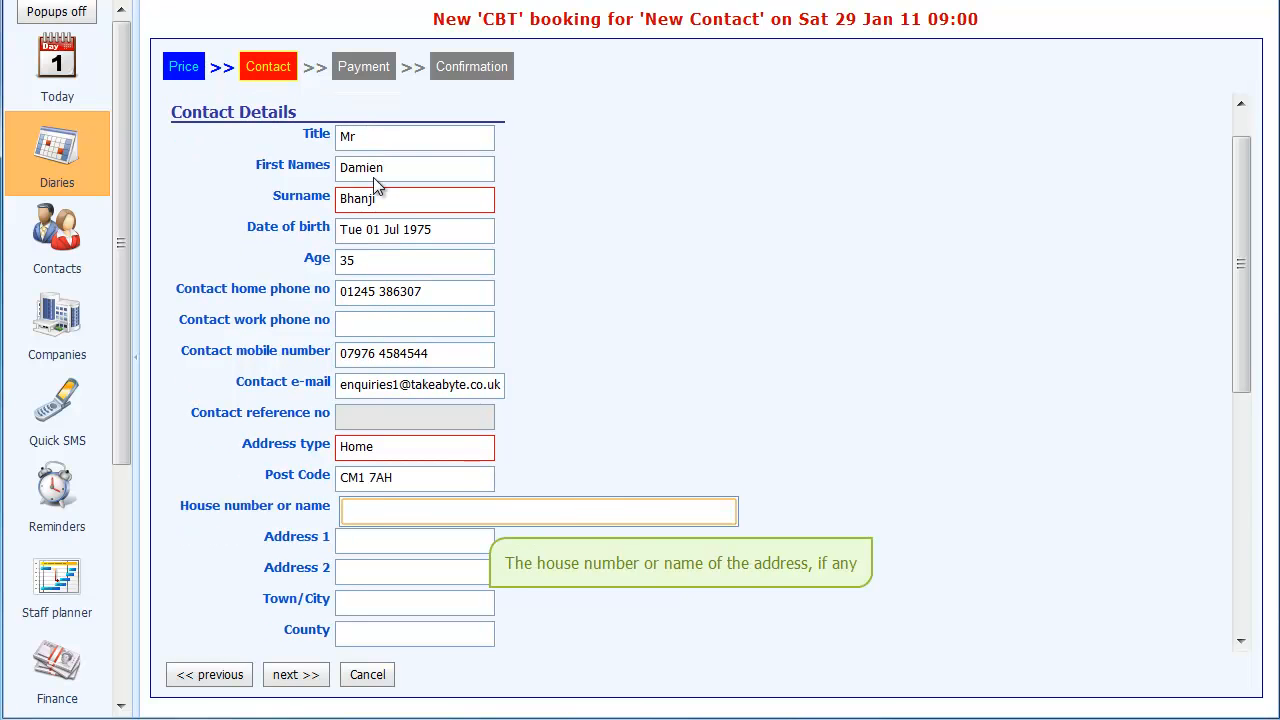
{"action": "key", "text": "Tab"}
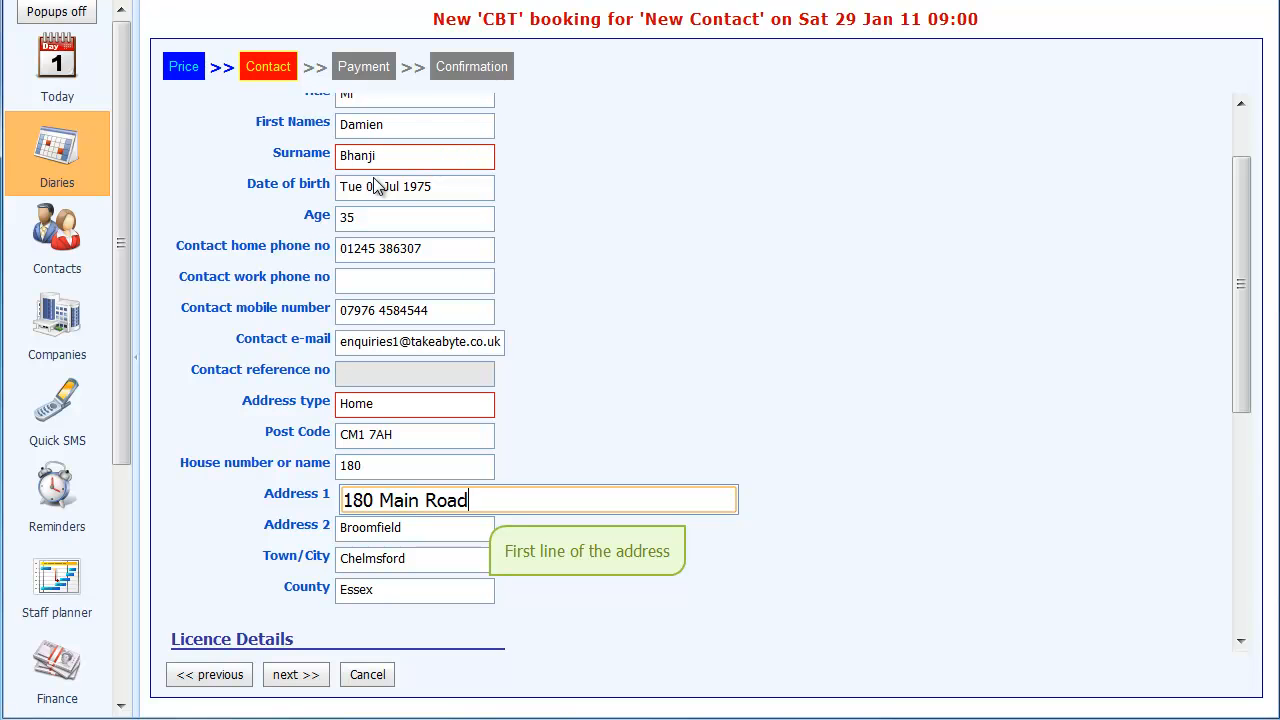
- Set the licence held by the contact to Full UK car licence with Cat. A
{"action": "scroll", "coordinate": [378, 420], "scroll_direction": "down", "scroll_amount": 3}
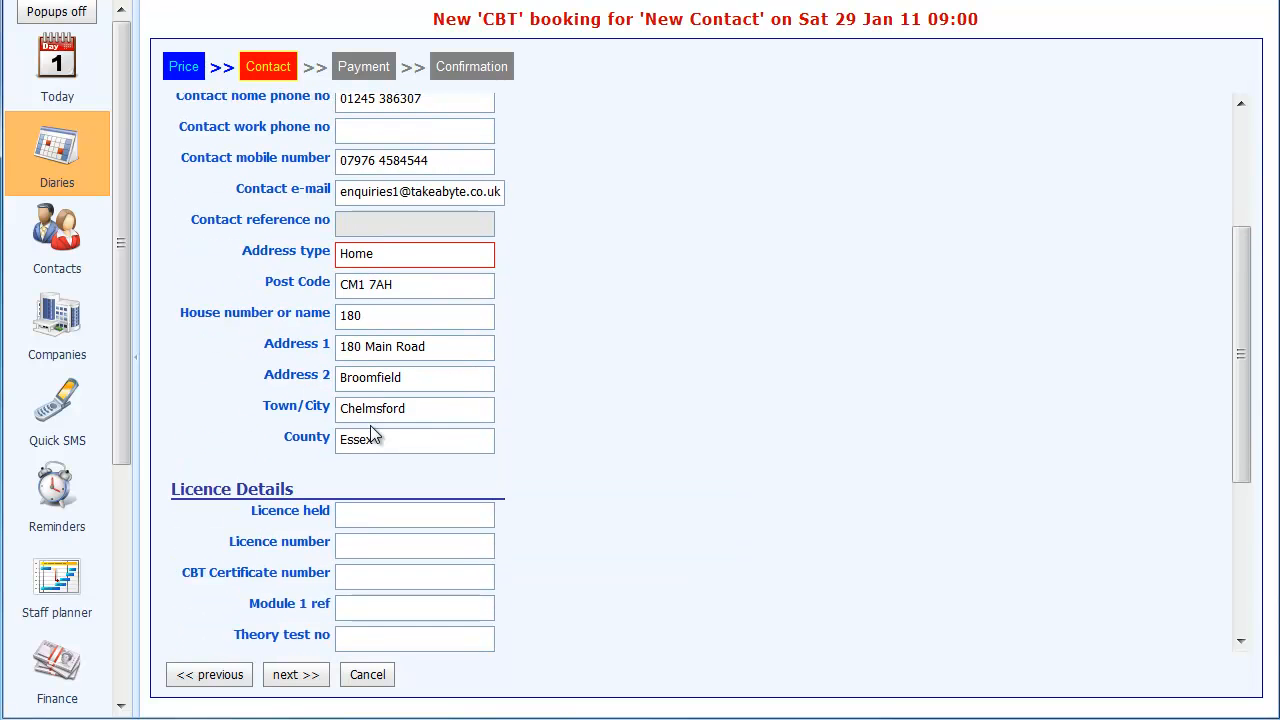
{"action": "scroll", "coordinate": [371, 436], "scroll_direction": "down", "scroll_amount": 1}
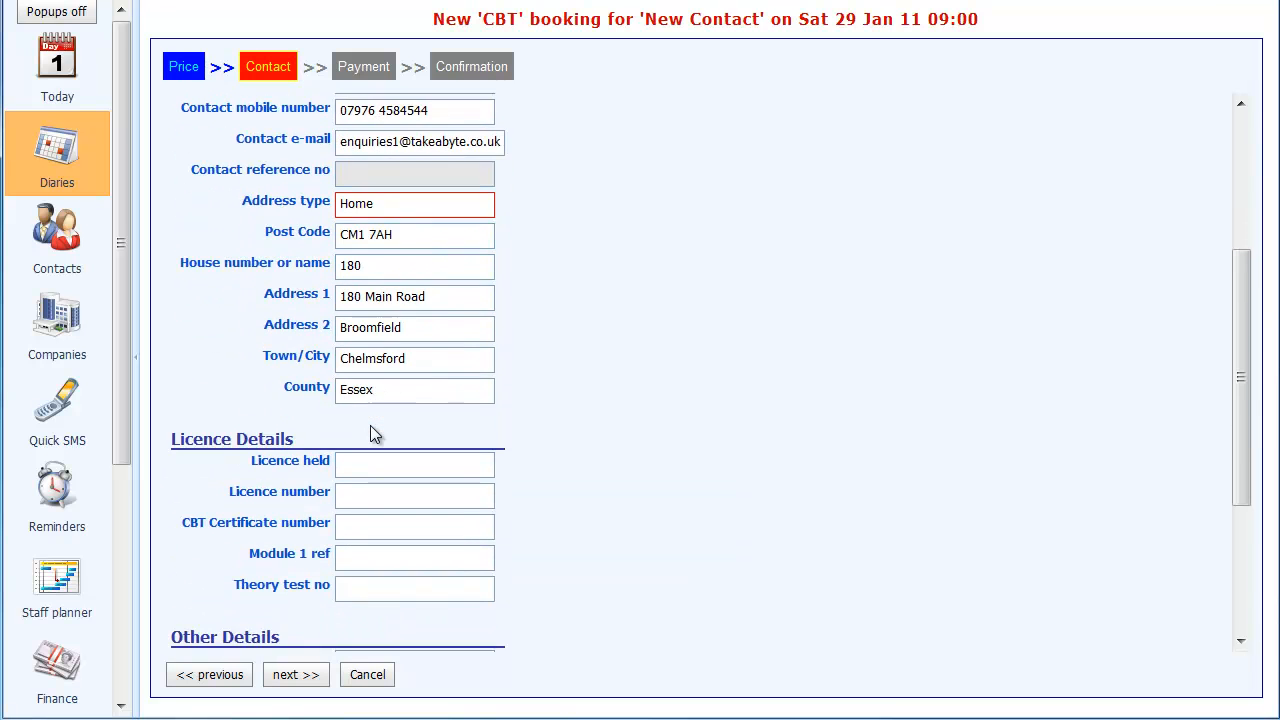
{"action": "left_click", "coordinate": [440, 470]}
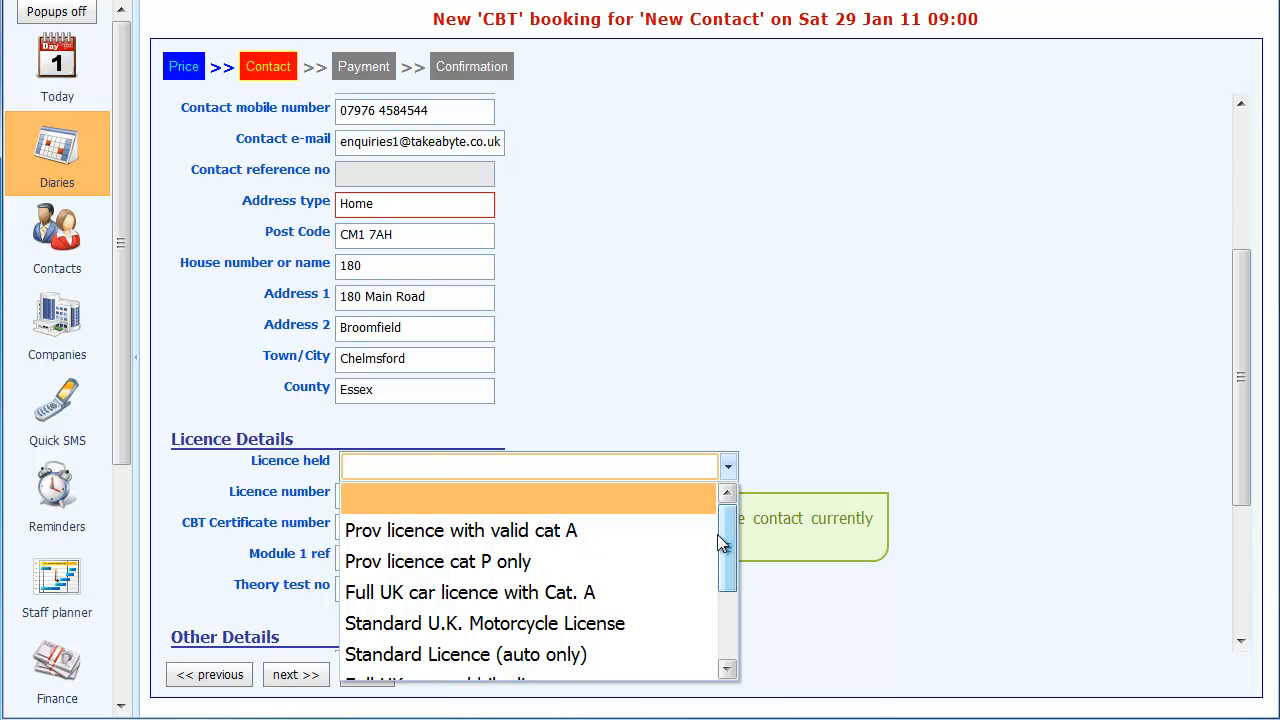
{"action": "left_click", "coordinate": [420, 598]}
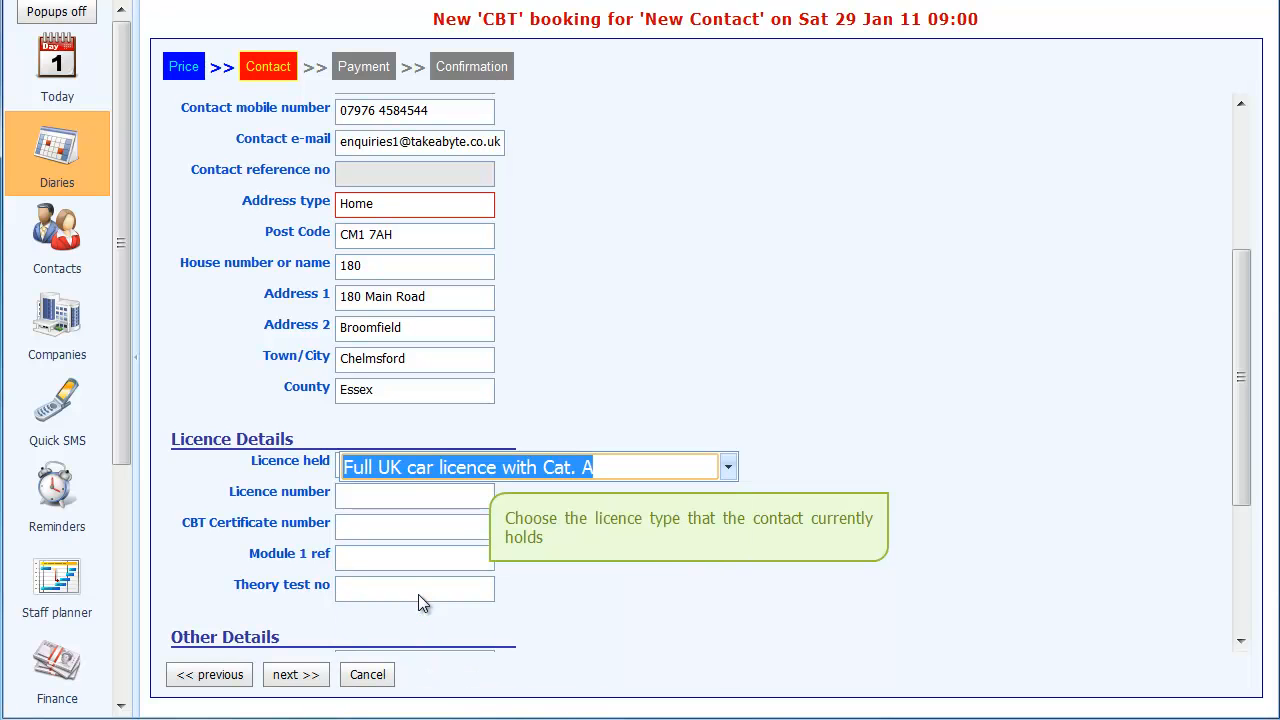
- Enter the contact's driving licence number in the licence details
{"action": "left_click", "coordinate": [411, 497]}
{"action": "scroll", "coordinate": [453, 362], "scroll_direction": "up", "scroll_amount": 2}
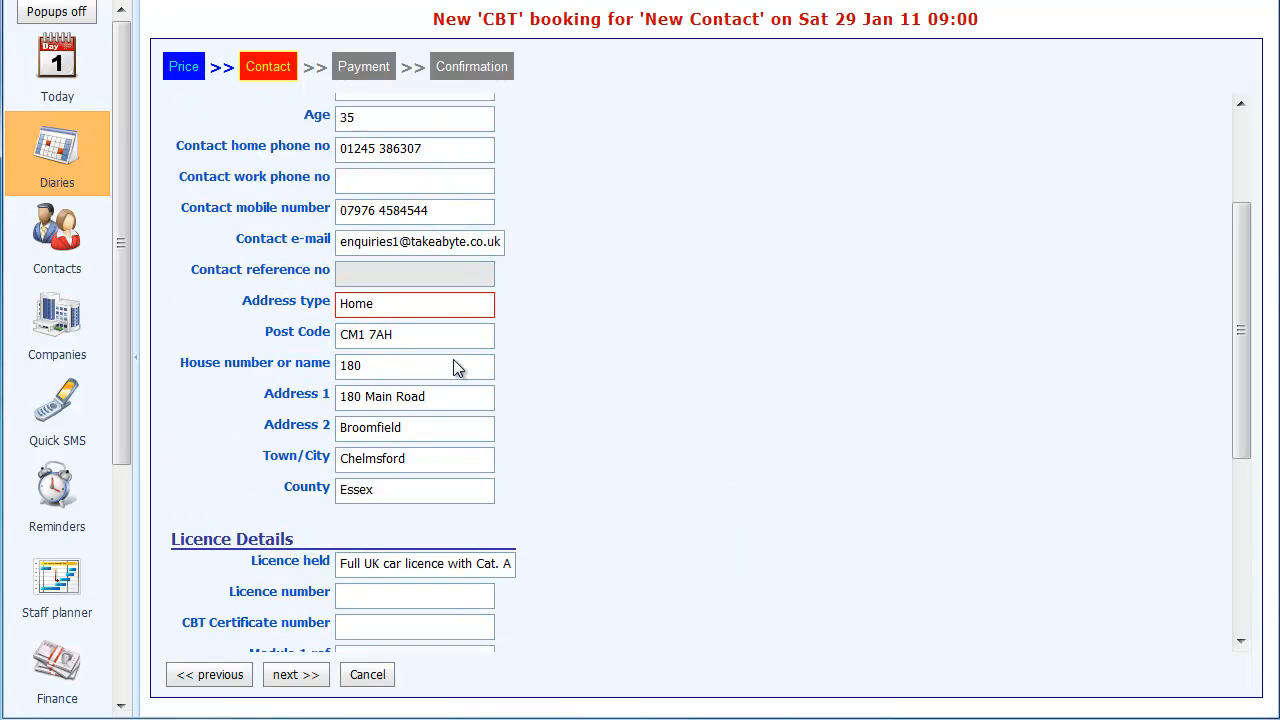
{"action": "scroll", "coordinate": [453, 362], "scroll_direction": "down", "scroll_amount": 3}
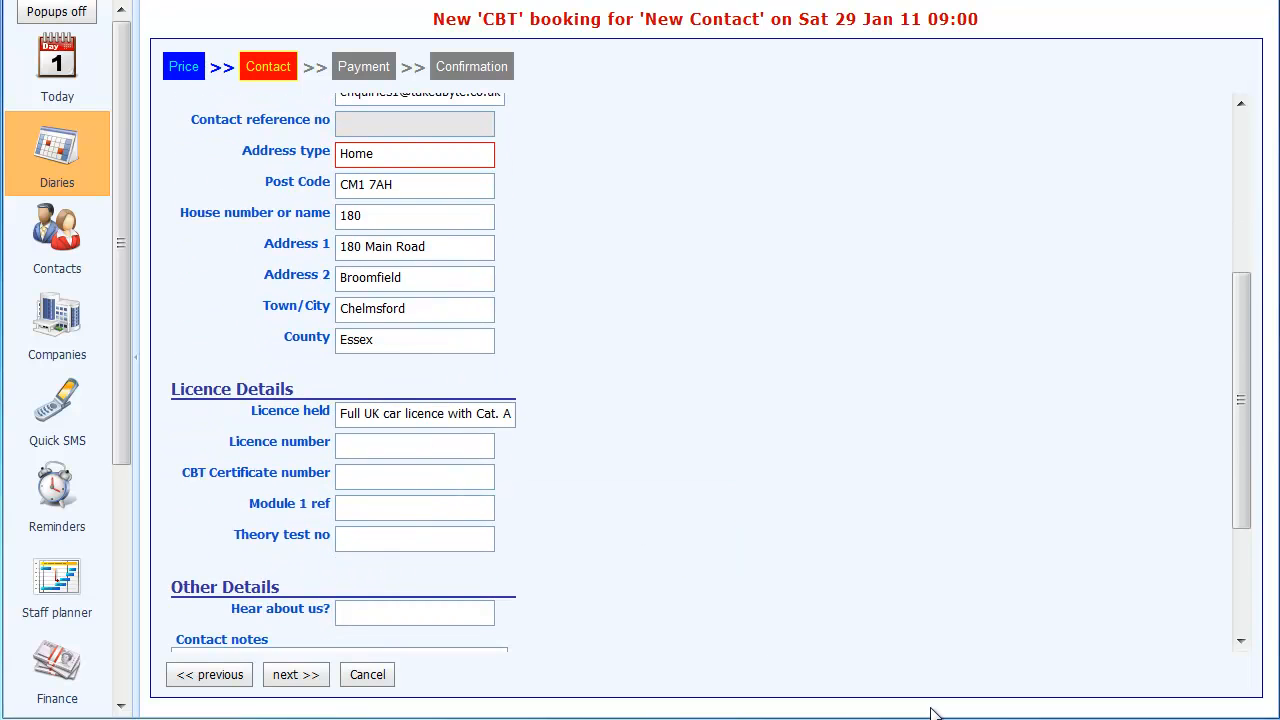
{"action": "left_click", "coordinate": [457, 445]}
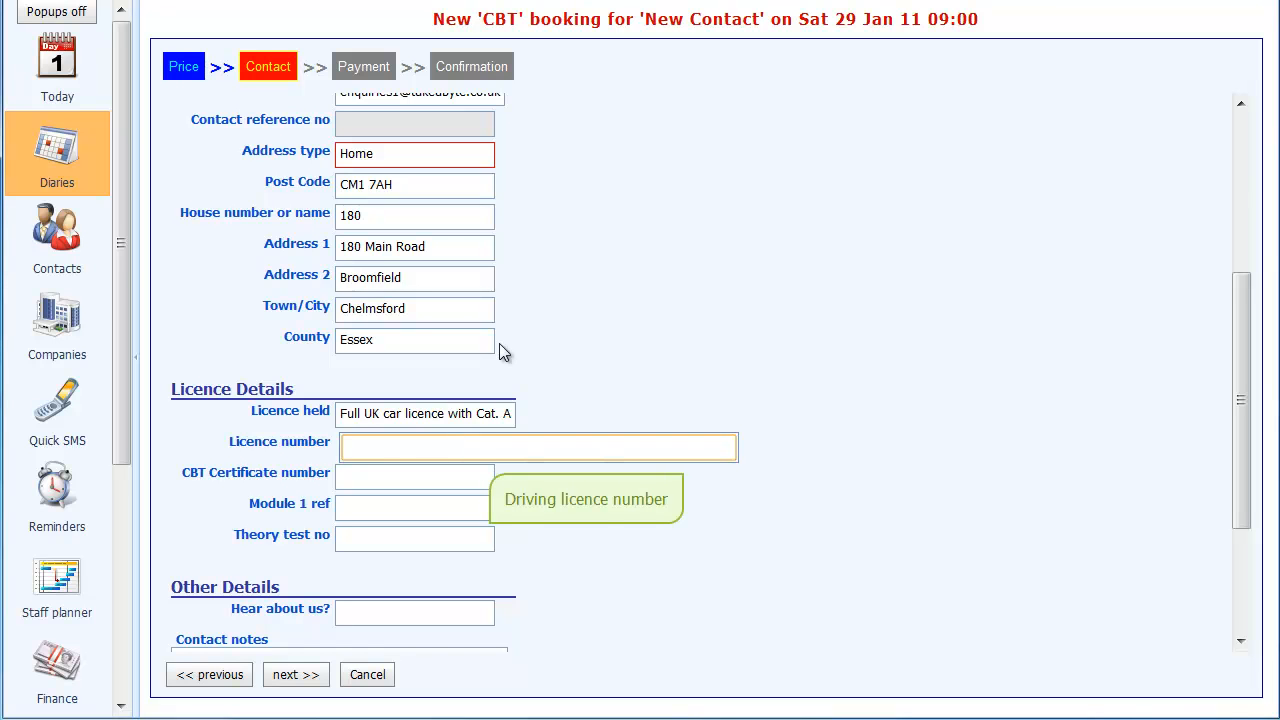
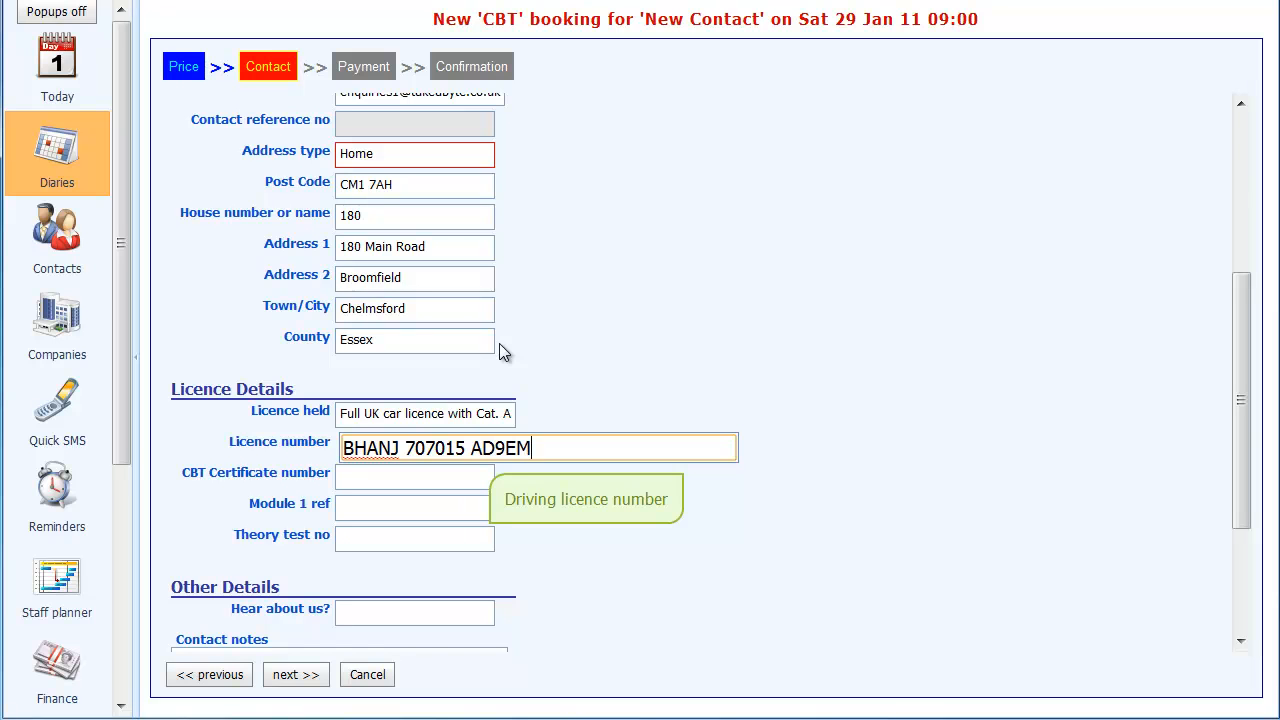
{"action": "key", "text": "Tab"}
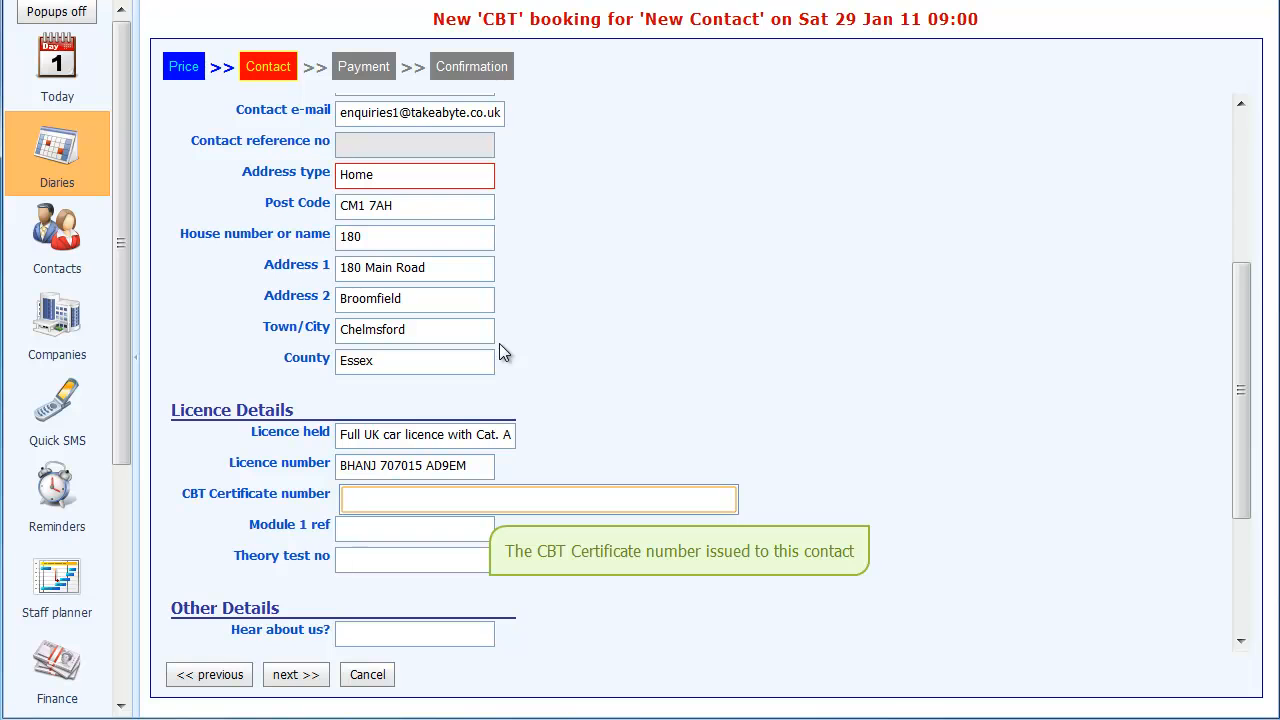
- Record Begin Motorcycling as where the contact heard about the company and proceed to the payment stage
{"action": "scroll", "coordinate": [475, 422], "scroll_direction": "down", "scroll_amount": 1}
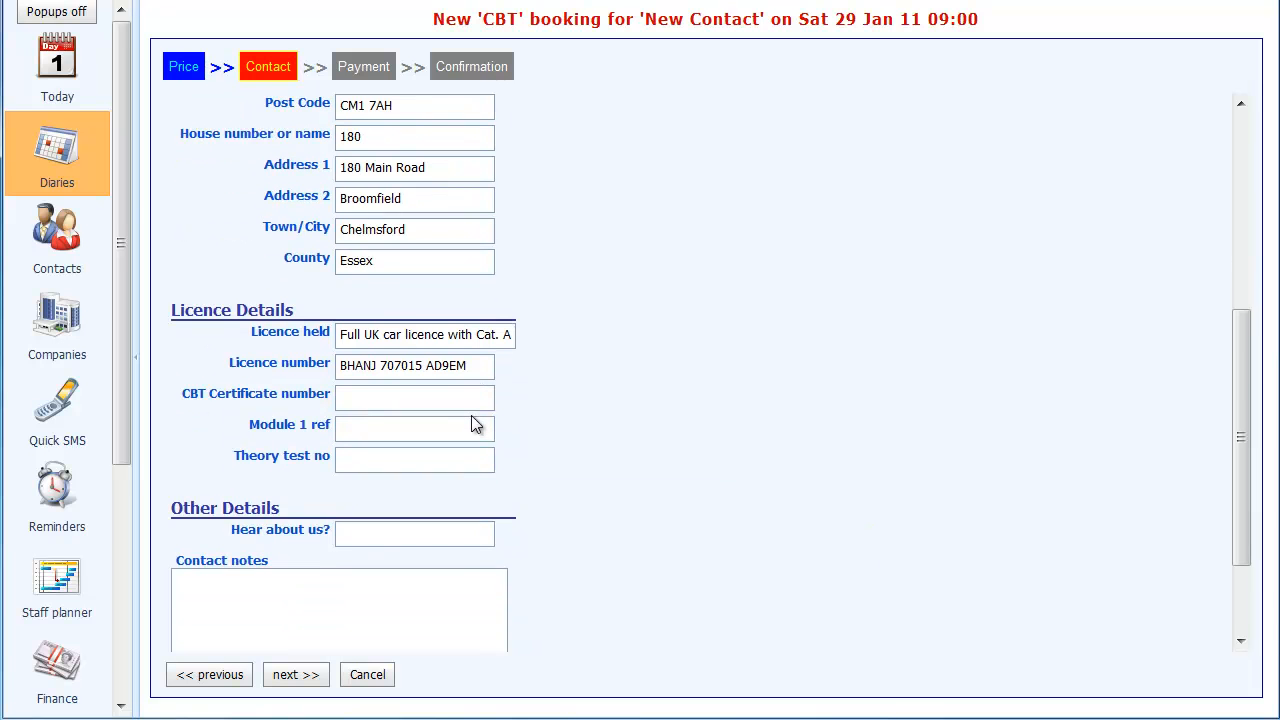
{"action": "scroll", "coordinate": [491, 414], "scroll_direction": "down", "scroll_amount": 1}
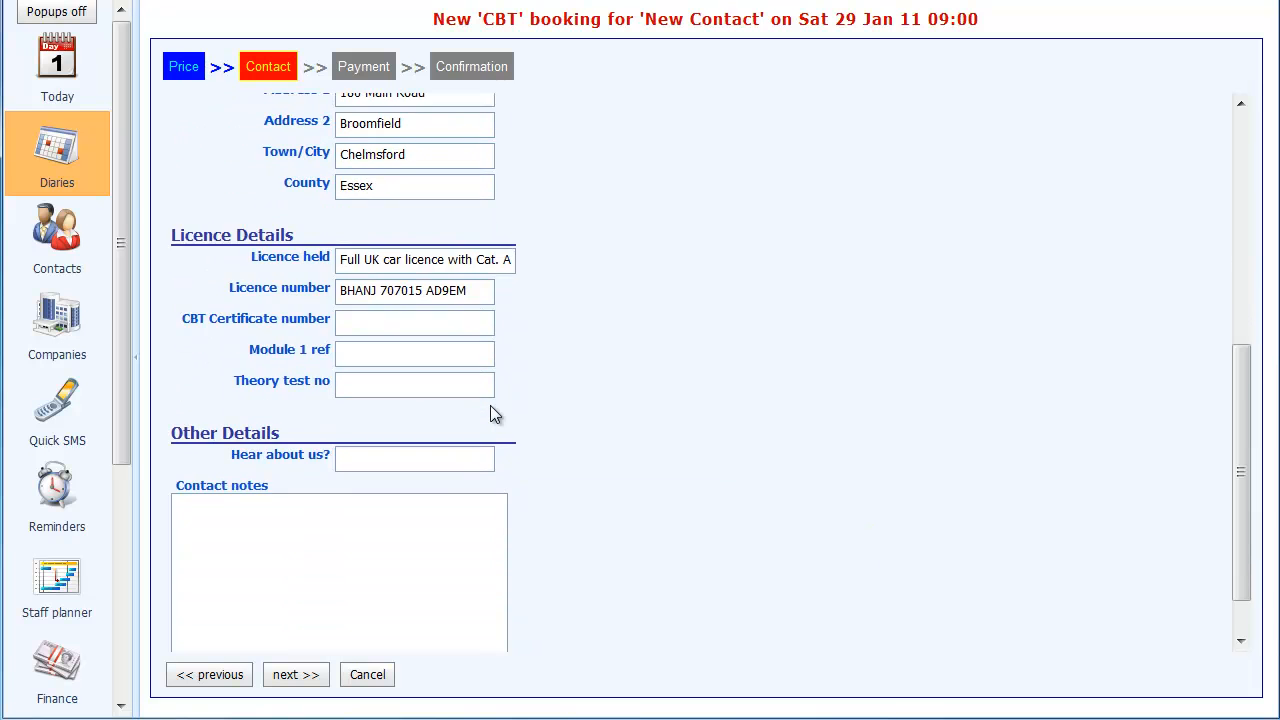
{"action": "scroll", "coordinate": [422, 430], "scroll_direction": "down", "scroll_amount": 1}
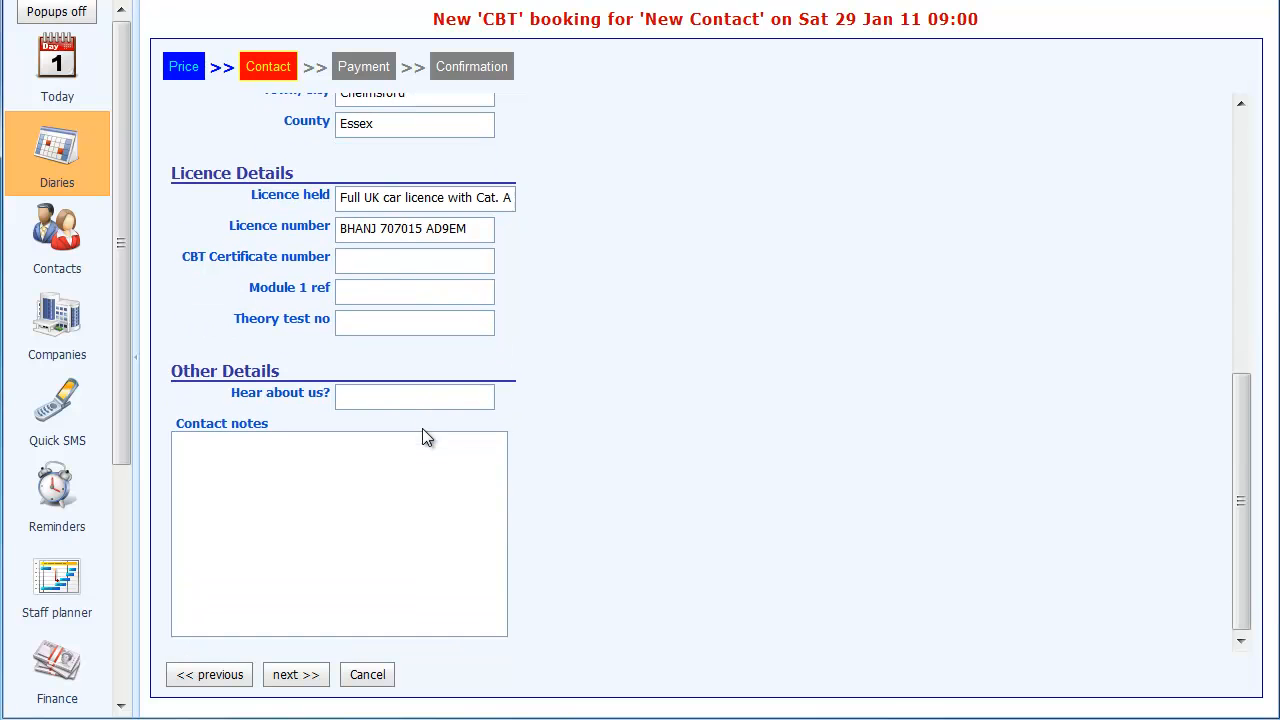
{"action": "left_click", "coordinate": [471, 396]}
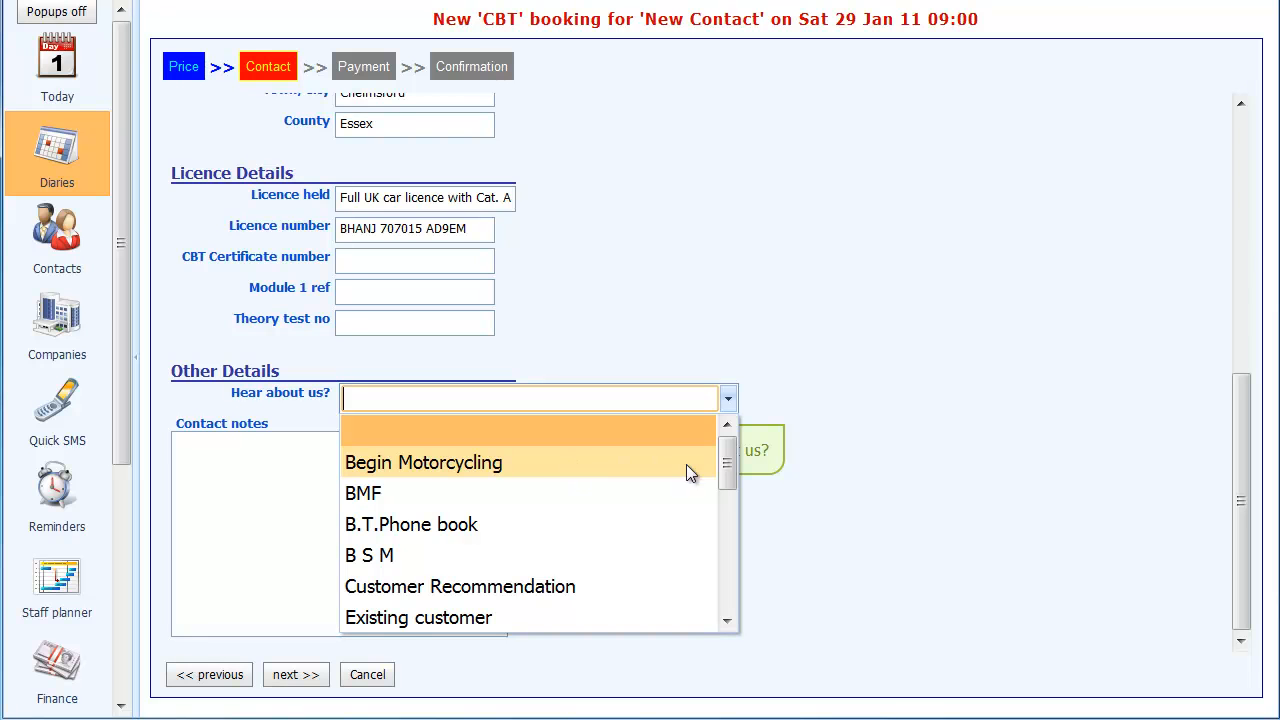
{"action": "left_click", "coordinate": [508, 464]}
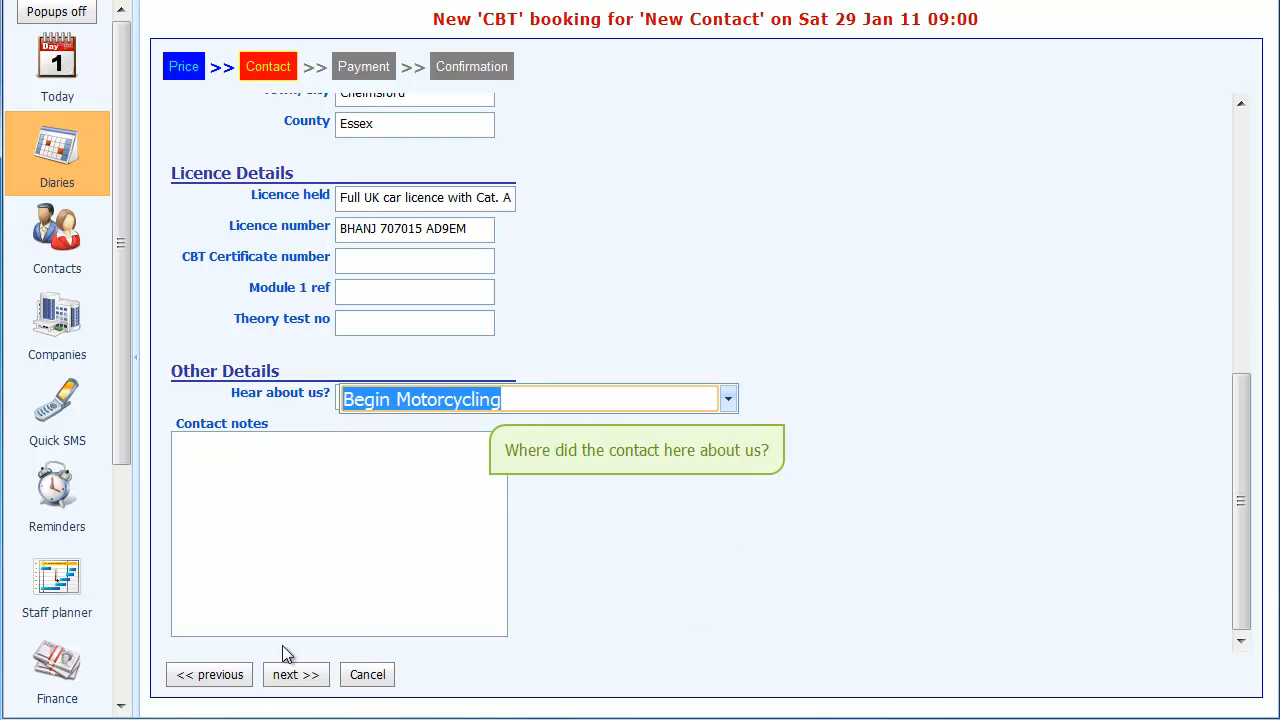
{"action": "left_click", "coordinate": [295, 674]}
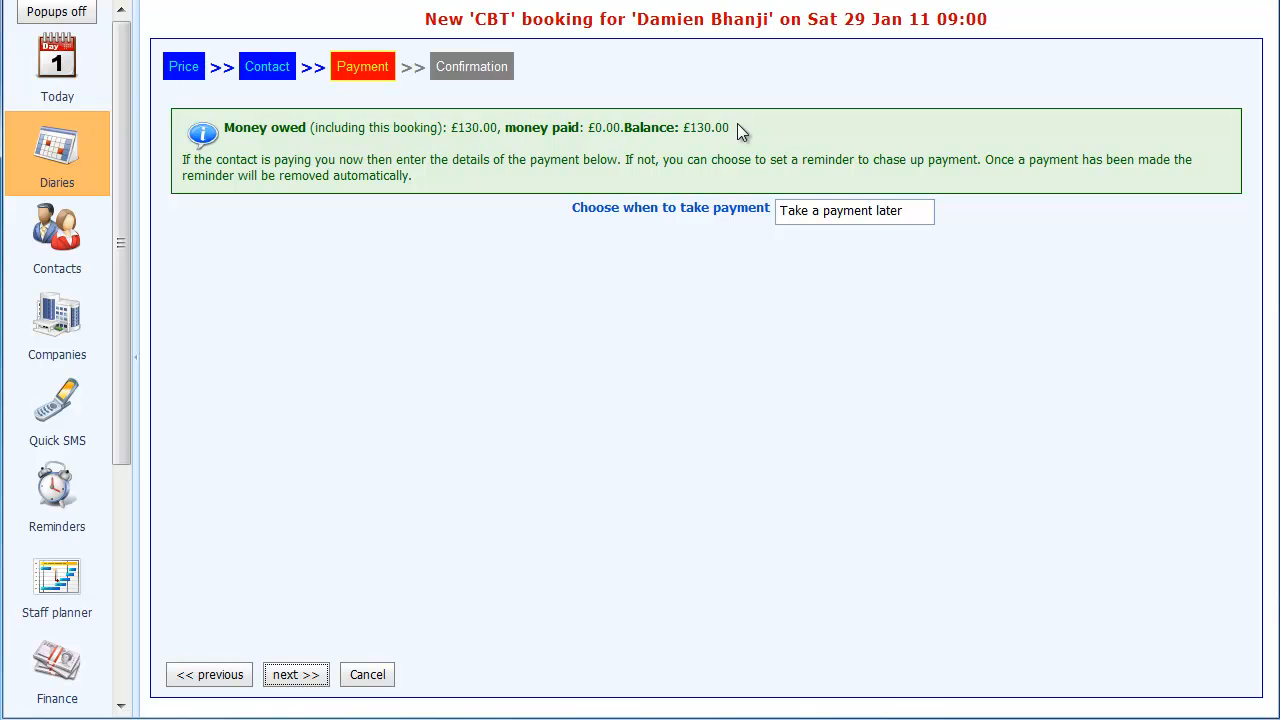
- Keep the payment timing as Take a payment later and make the CBT booking
{"action": "left_click", "coordinate": [921, 217]}
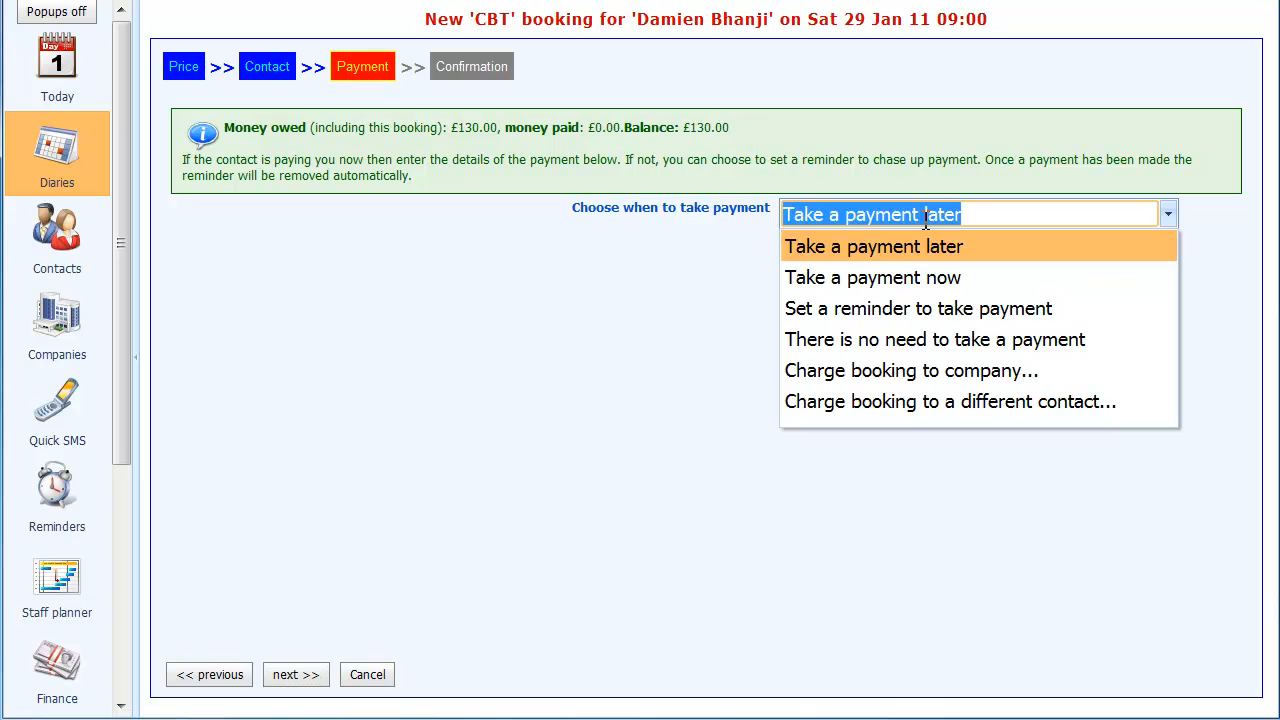
{"action": "left_click", "coordinate": [1168, 217]}
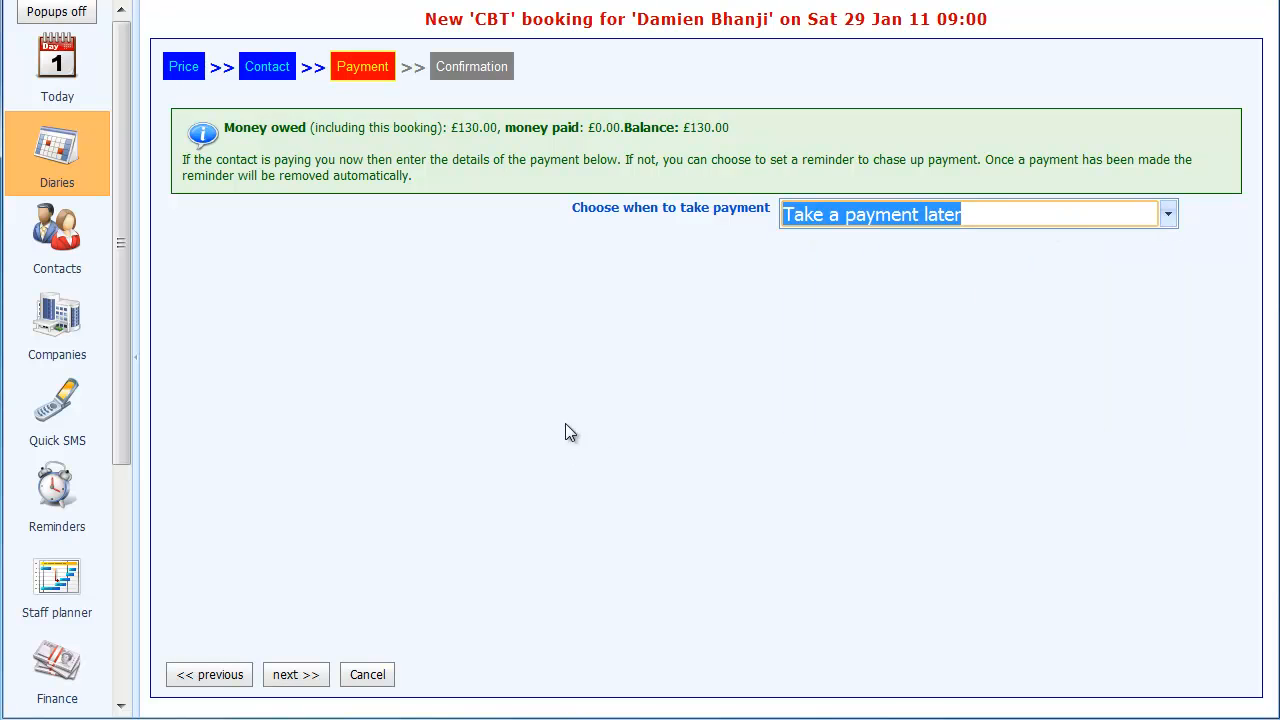
{"action": "left_click", "coordinate": [302, 678]}
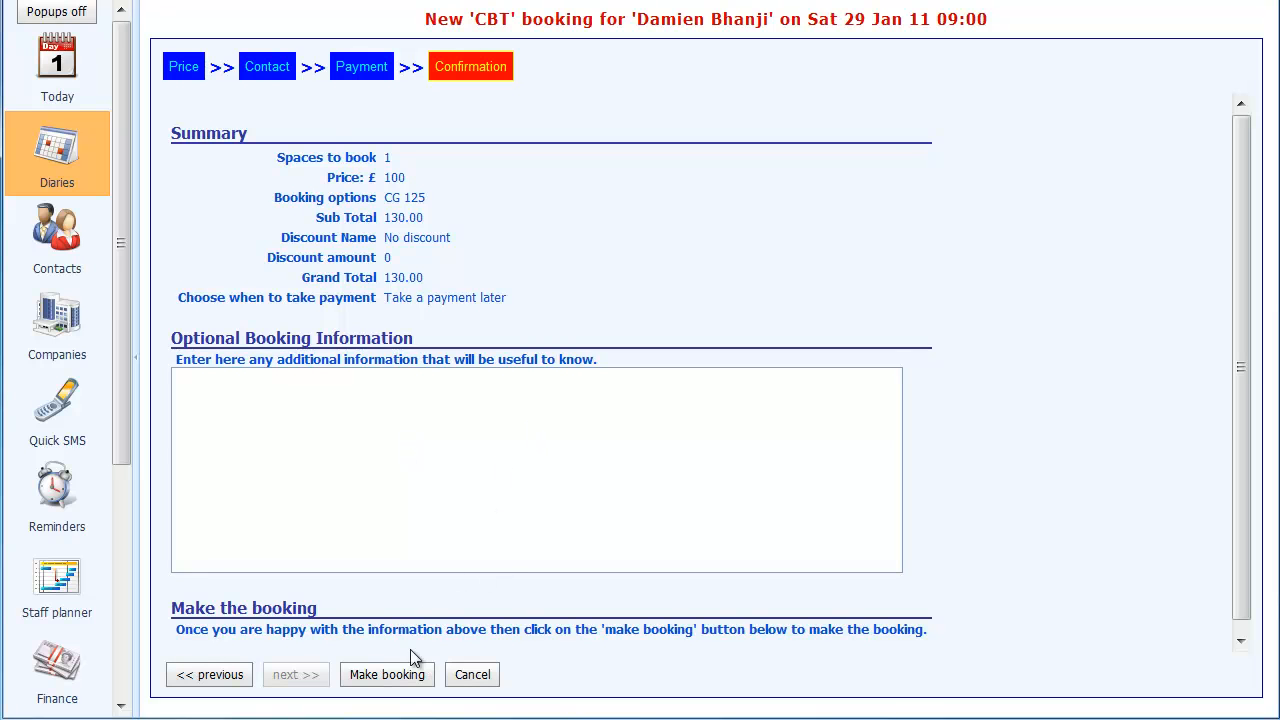
{"action": "left_click", "coordinate": [387, 675]}
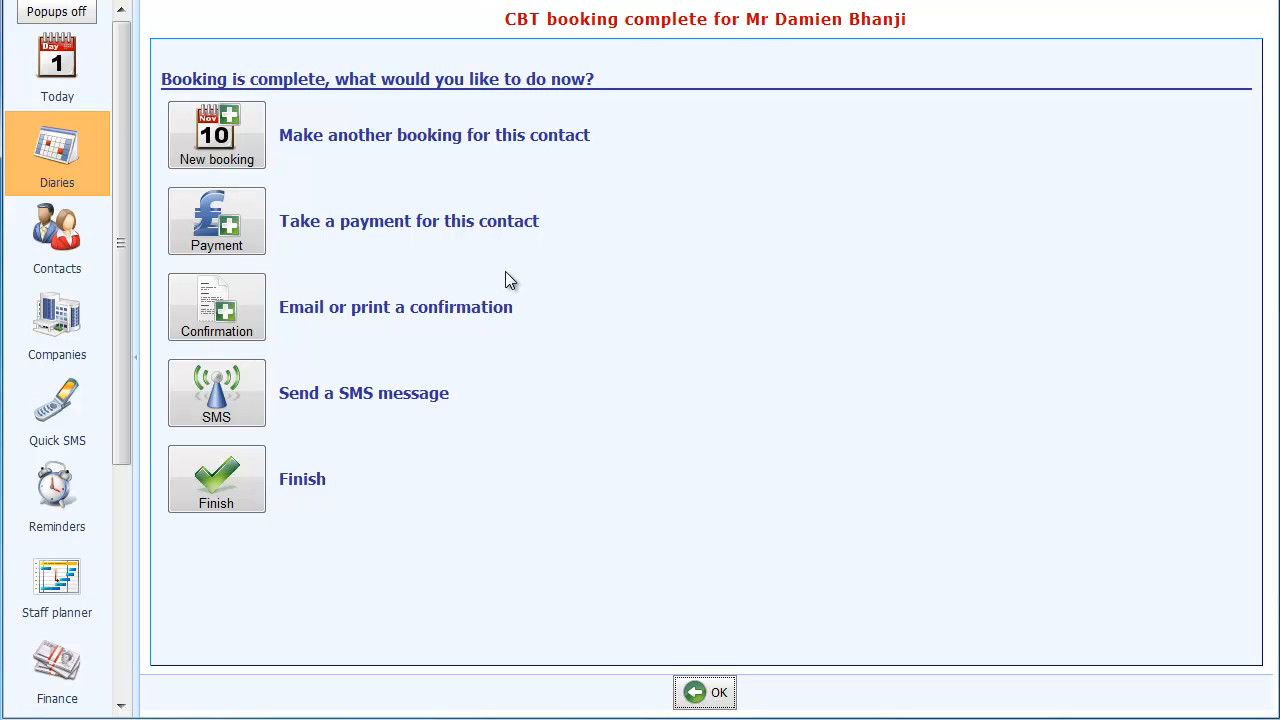
- Open the booking confirmation stationery and preview the CBT Confirmation letter with the contact's booking details
{"action": "left_click", "coordinate": [207, 300]}
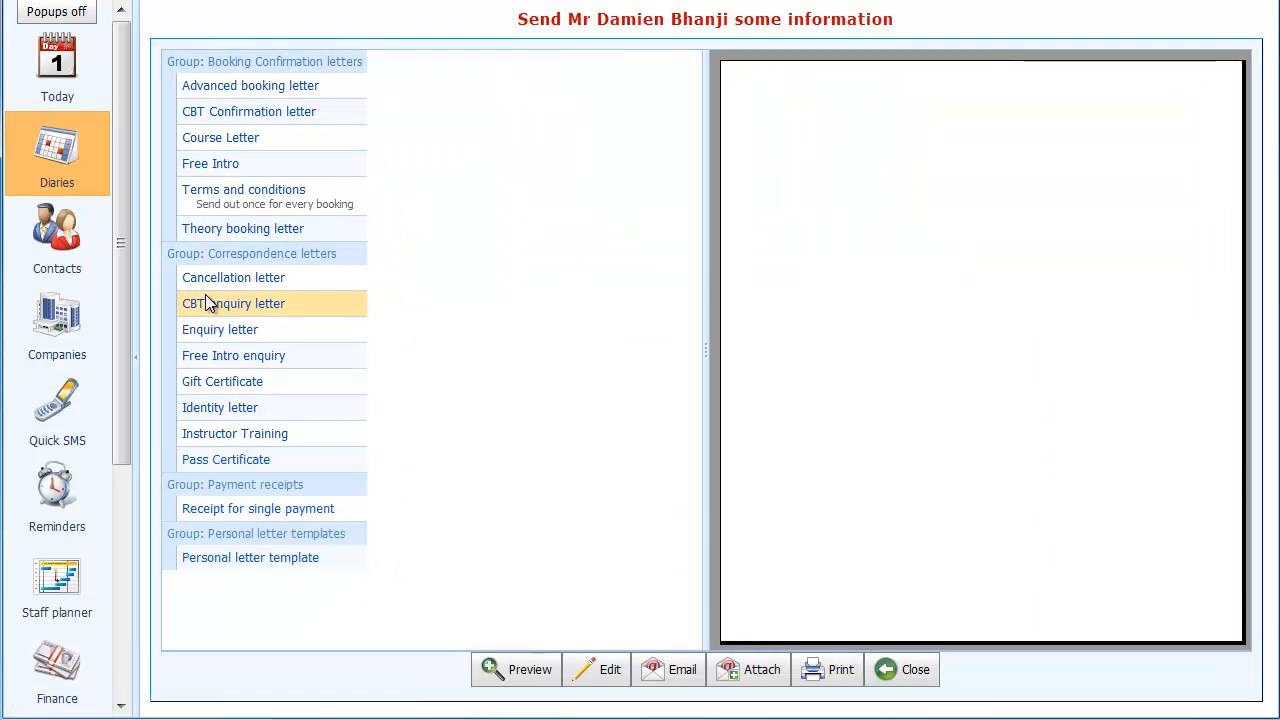
{"action": "left_click", "coordinate": [268, 116]}
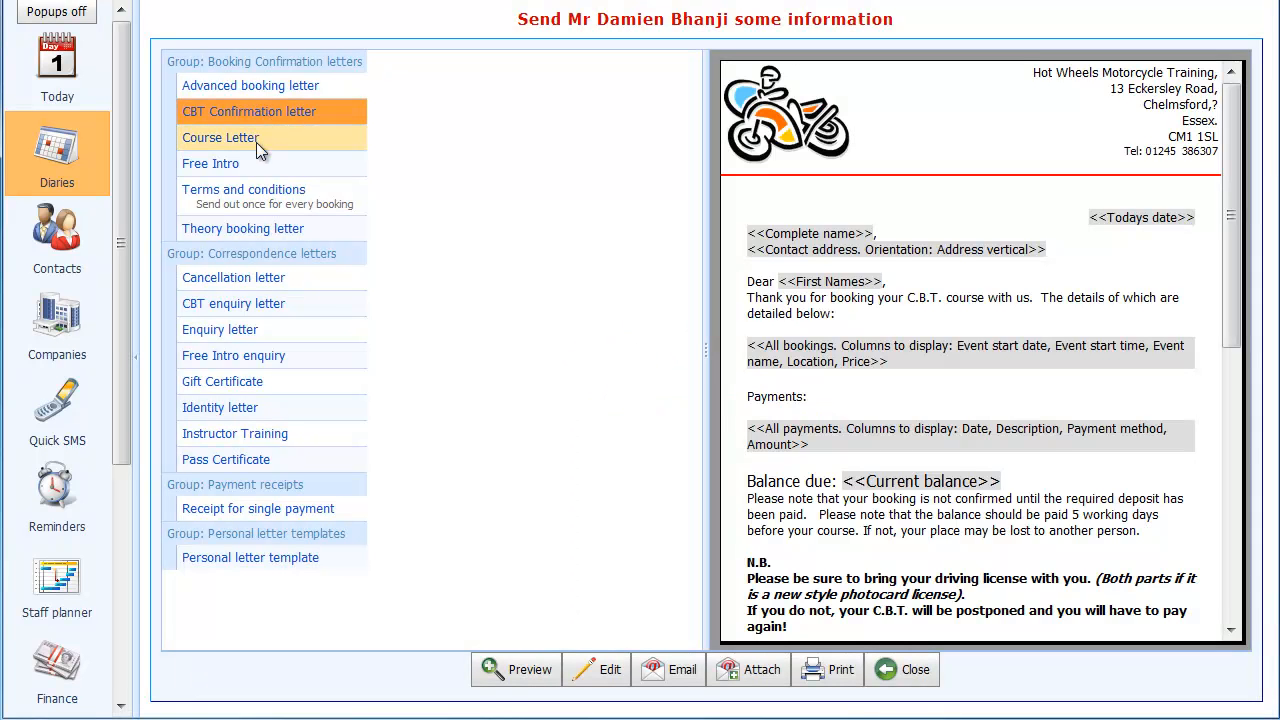
{"action": "left_click", "coordinate": [256, 142]}
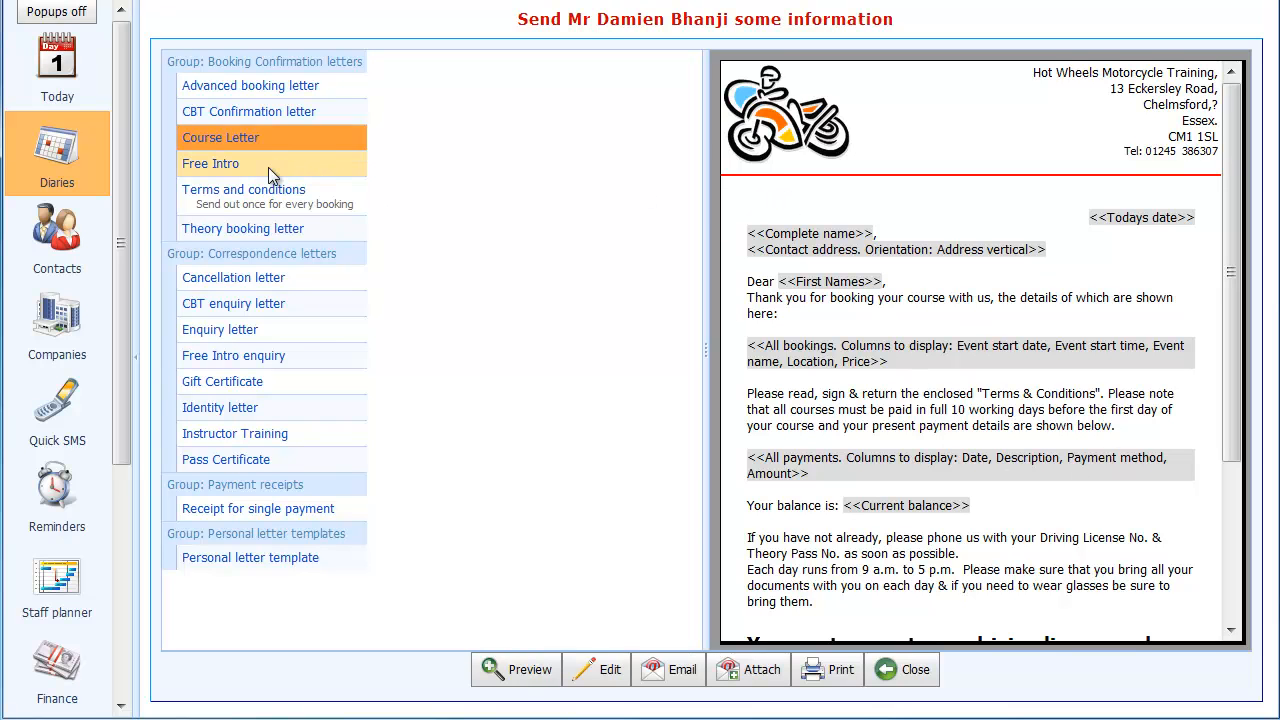
{"action": "left_click", "coordinate": [268, 111]}
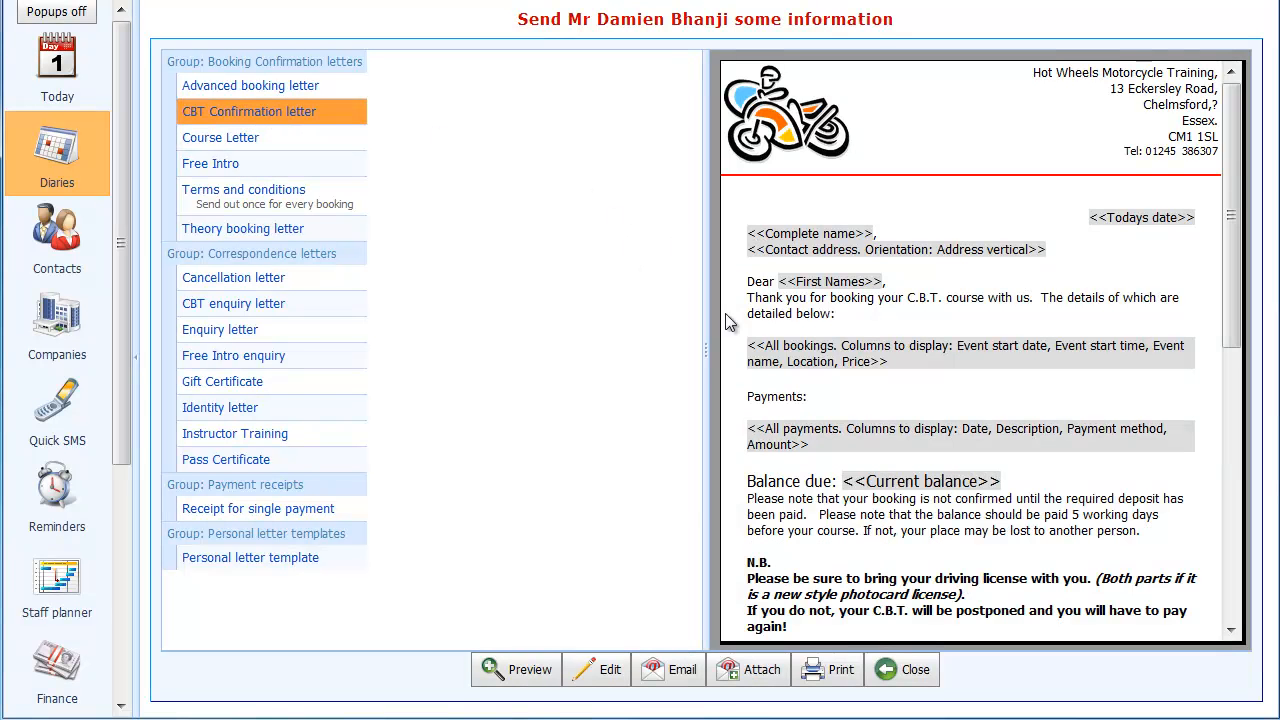
{"action": "left_click", "coordinate": [518, 670]}
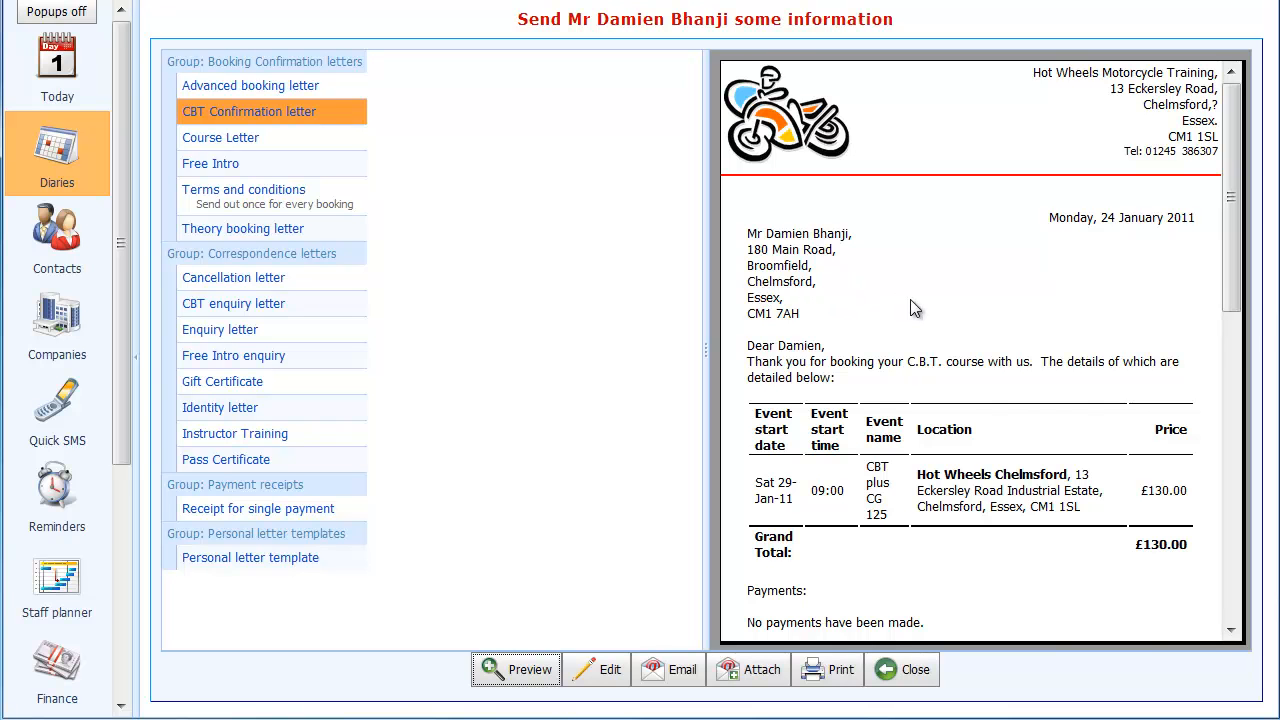
- Read through the previewed CBT Confirmation letter and email it to the customer
{"action": "scroll", "coordinate": [911, 303], "scroll_direction": "down", "scroll_amount": 5}
{"action": "scroll", "coordinate": [911, 303], "scroll_direction": "down", "scroll_amount": 5}
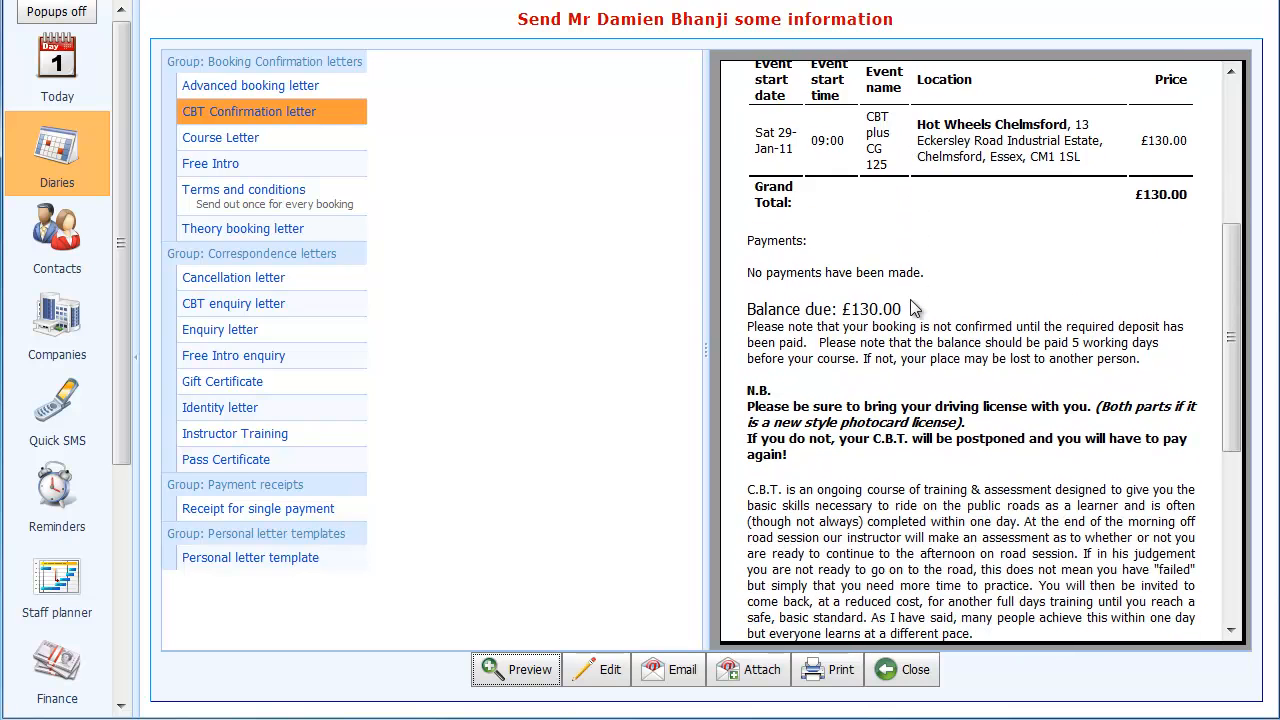
{"action": "scroll", "coordinate": [911, 307], "scroll_direction": "down", "scroll_amount": 7}
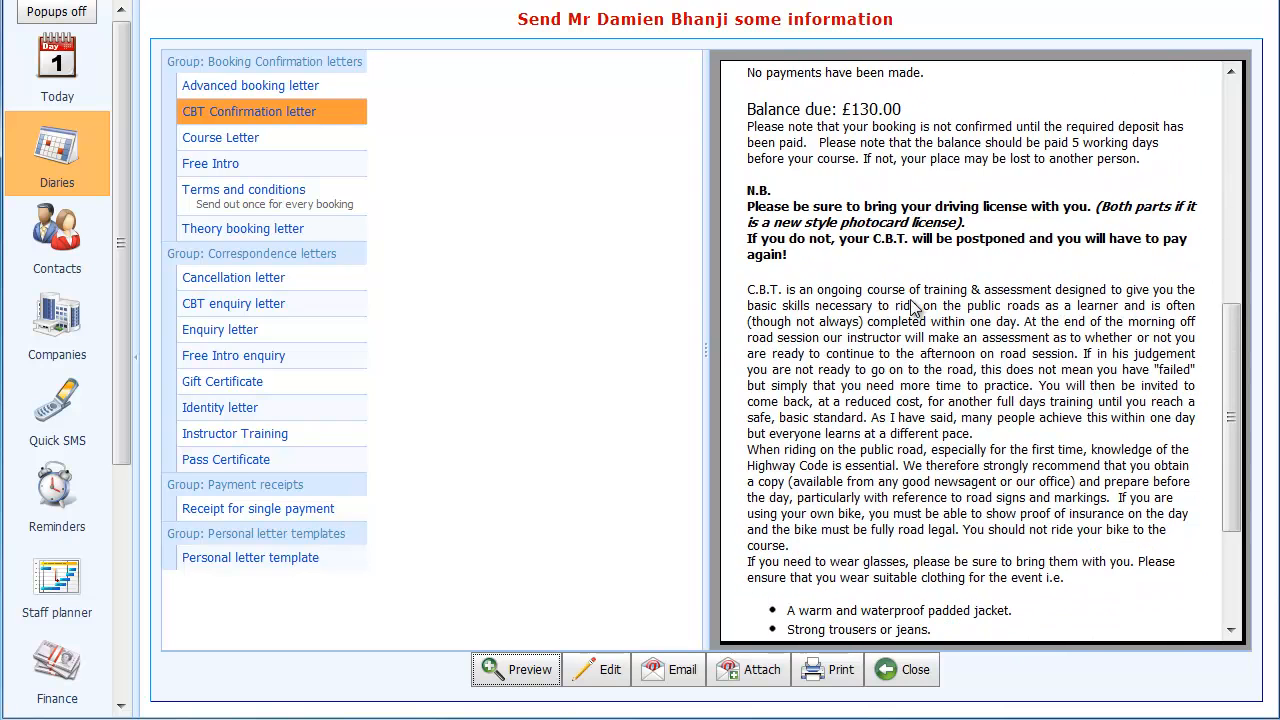
{"action": "scroll", "coordinate": [911, 307], "scroll_direction": "down", "scroll_amount": 5}
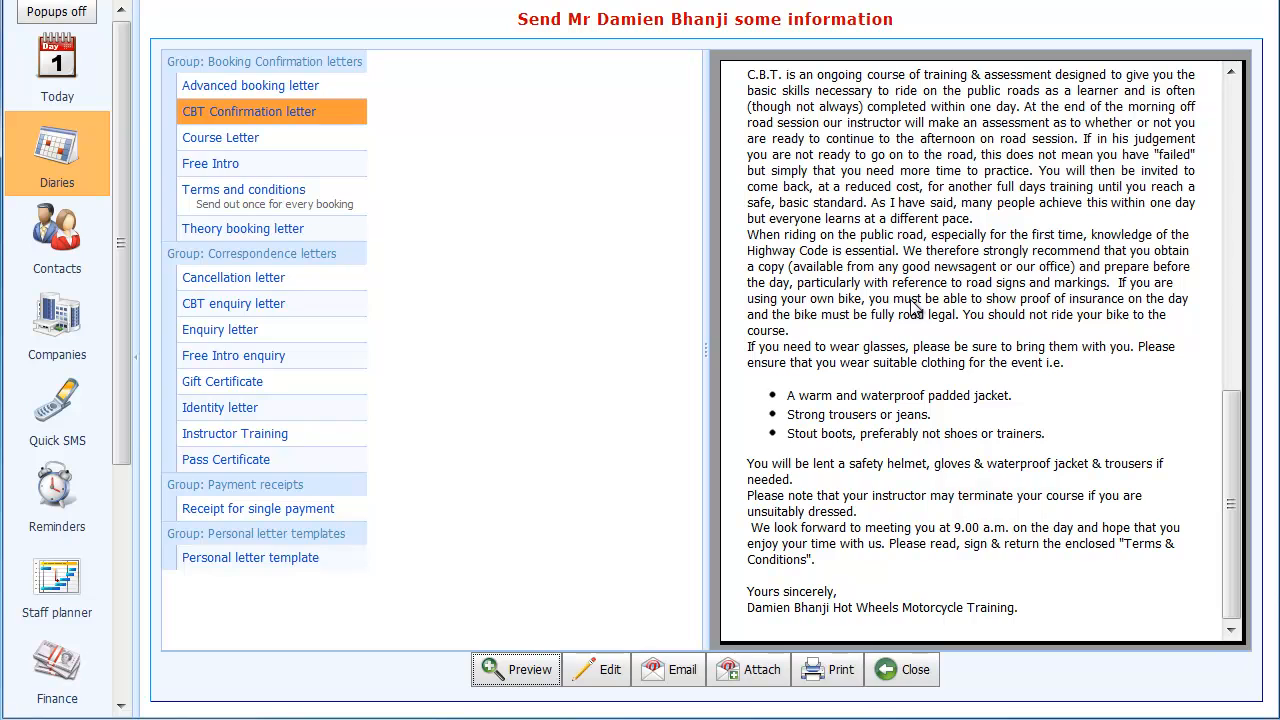
{"action": "scroll", "coordinate": [911, 307], "scroll_direction": "up", "scroll_amount": 15}
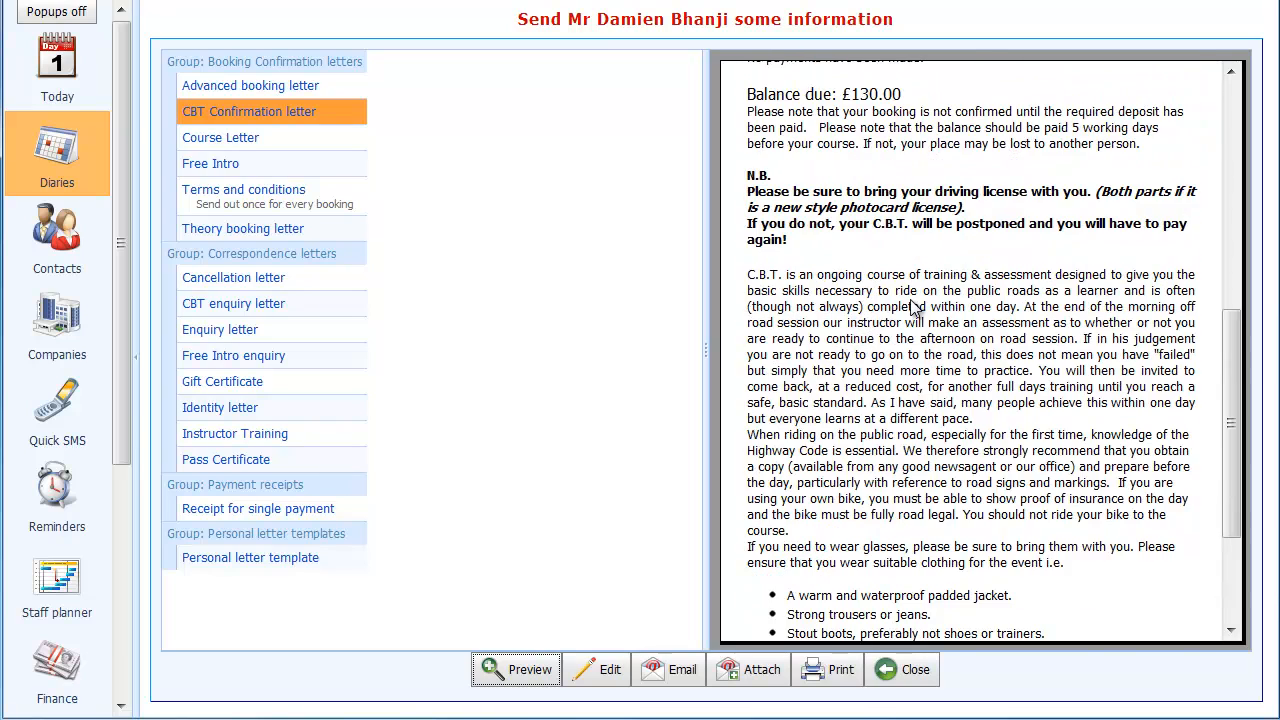
{"action": "scroll", "coordinate": [911, 307], "scroll_direction": "up", "scroll_amount": 4}
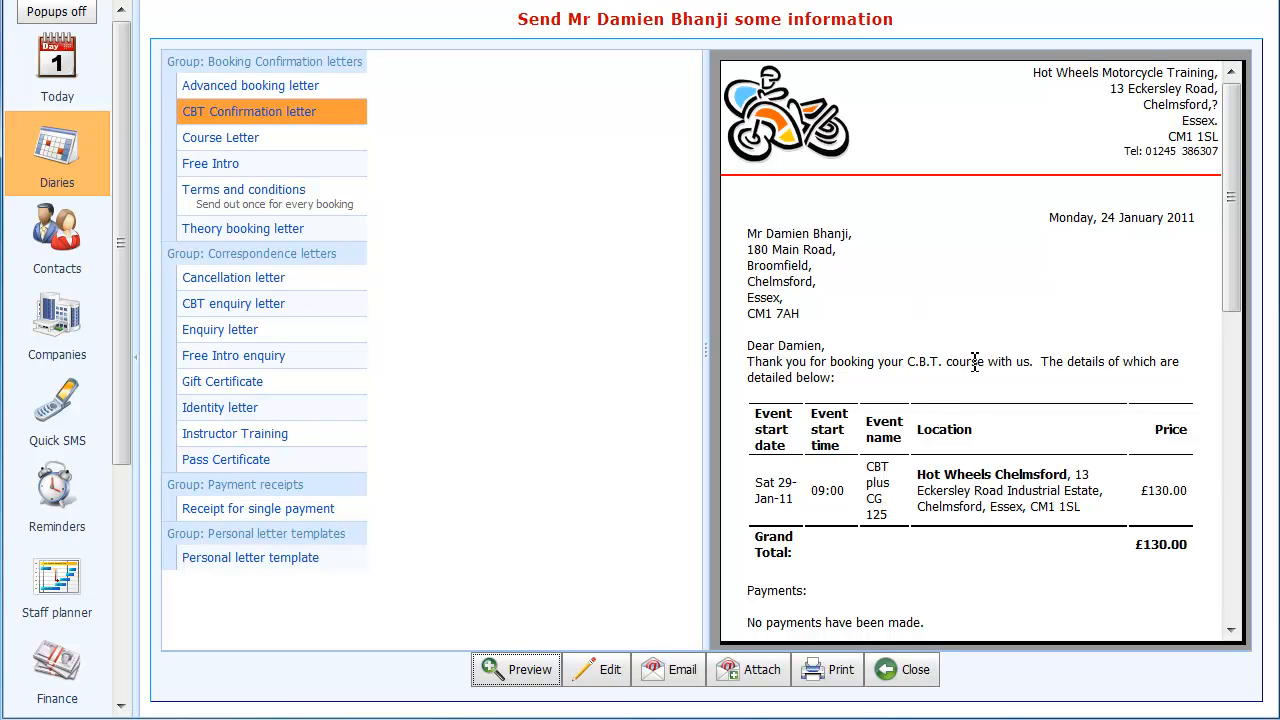
{"action": "left_click", "coordinate": [661, 670]}
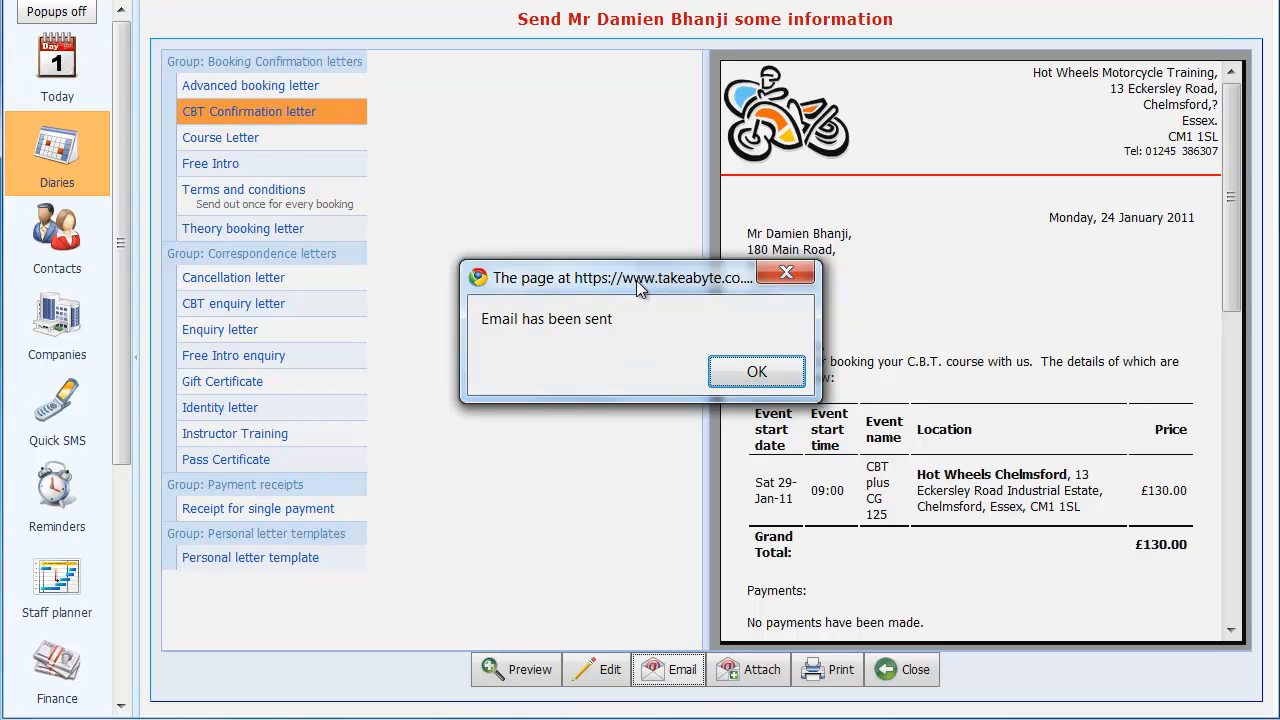
{"action": "left_click_drag", "start_coordinate": [638, 287], "coordinate": [640, 243]}
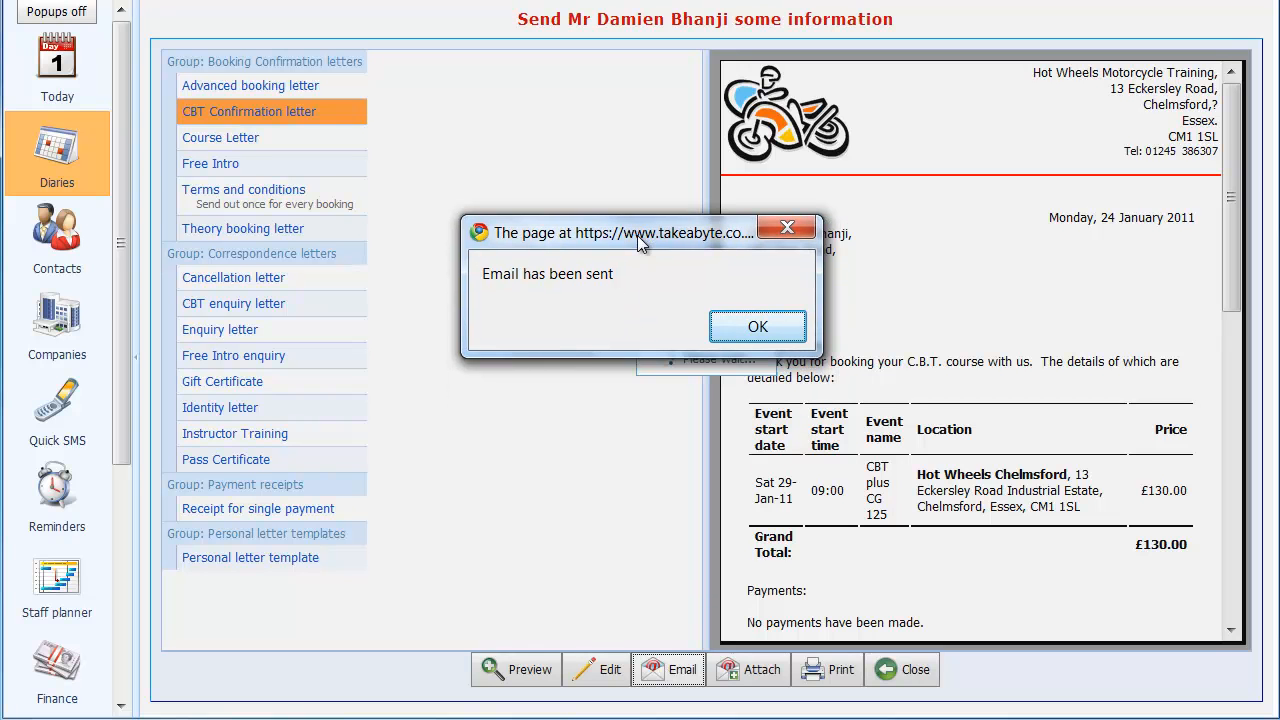
{"action": "left_click", "coordinate": [755, 326]}
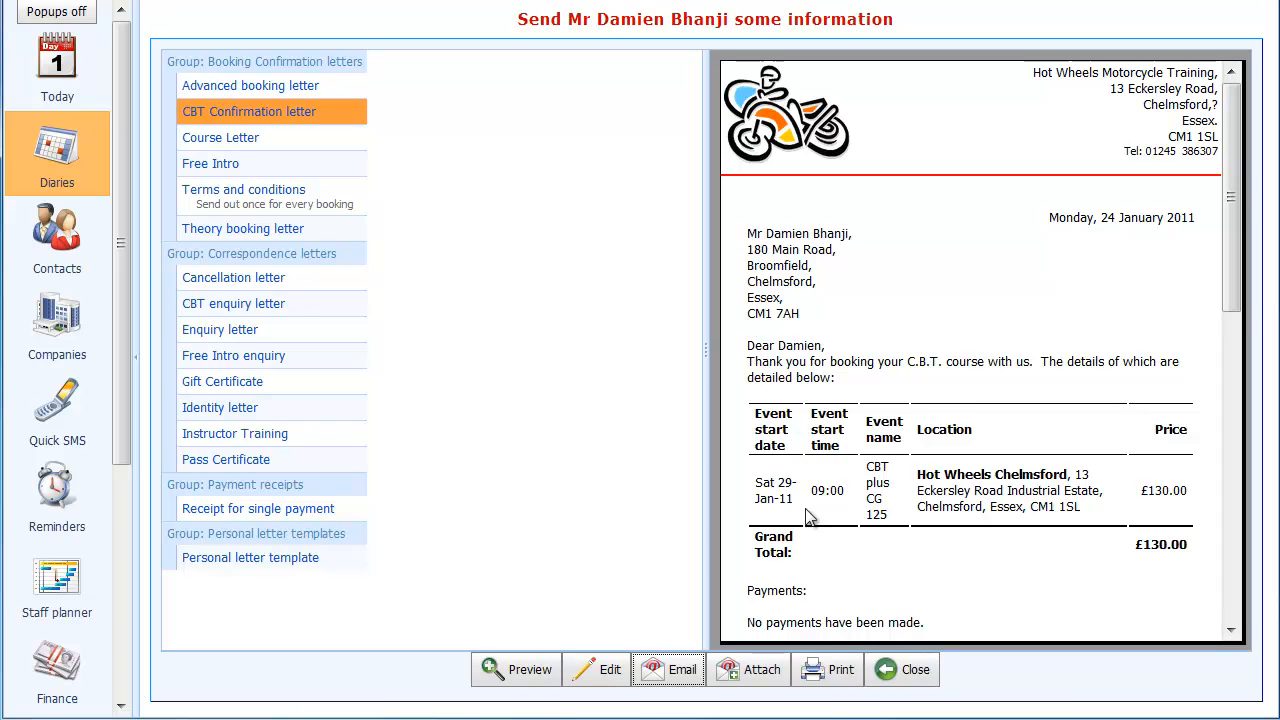
- Generate the printable version of the CBT Confirmation letter and record its printing in the contact history
{"action": "left_click", "coordinate": [836, 676]}
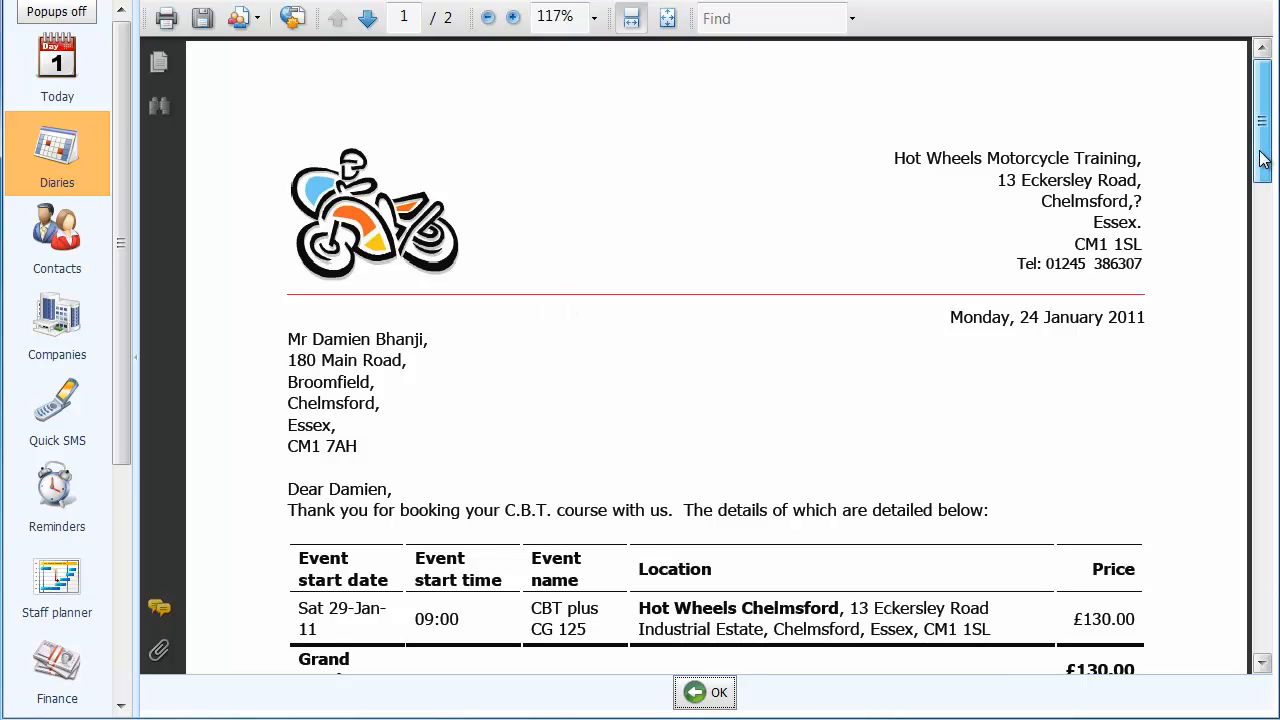
{"action": "mouse_move", "coordinate": [1263, 160]}
{"action": "left_mouse_down"}
{"action": "mouse_move", "coordinate": [1272, 466]}
{"action": "mouse_move", "coordinate": [1272, 155]}
{"action": "left_mouse_up"}
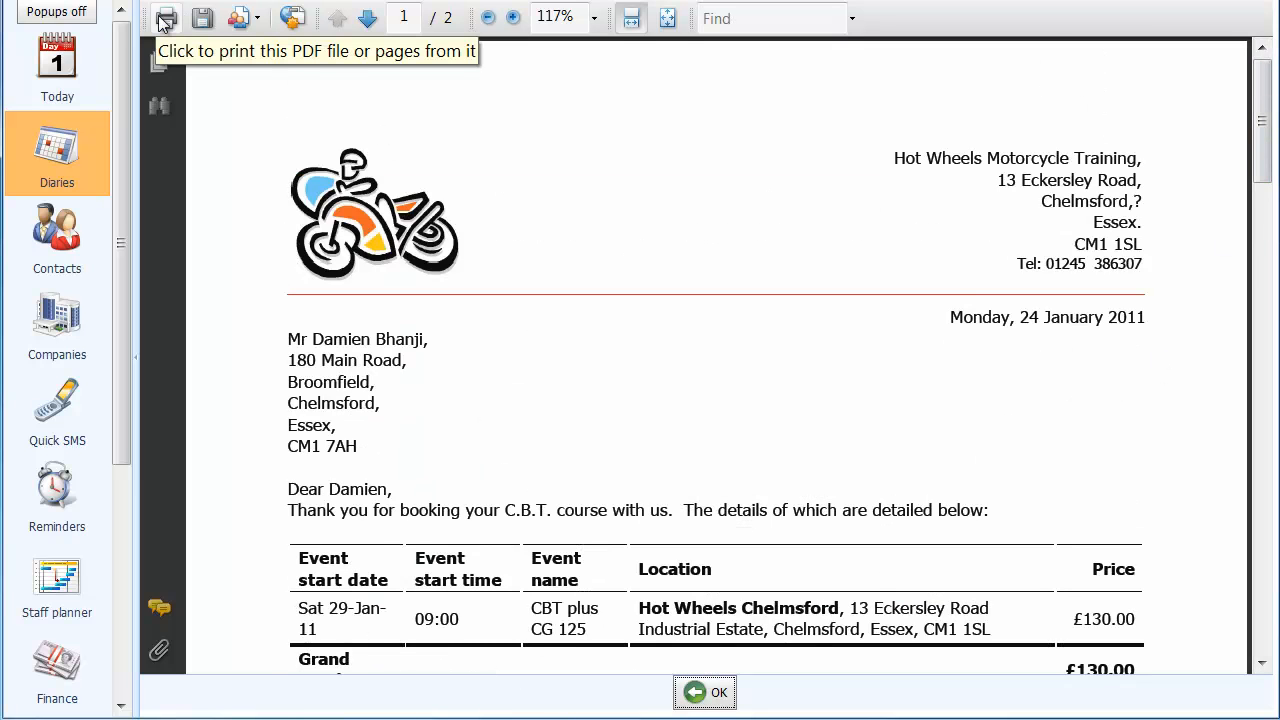
{"action": "left_click", "coordinate": [711, 694]}
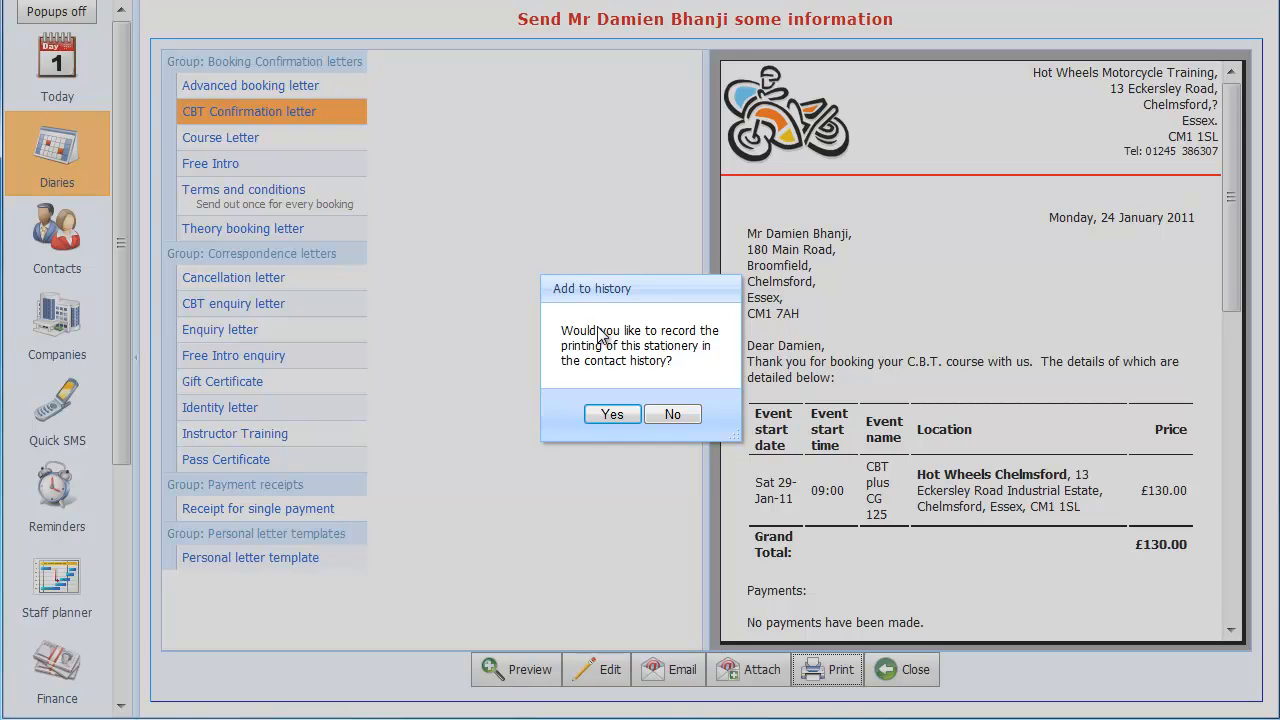
{"action": "left_click", "coordinate": [607, 413]}
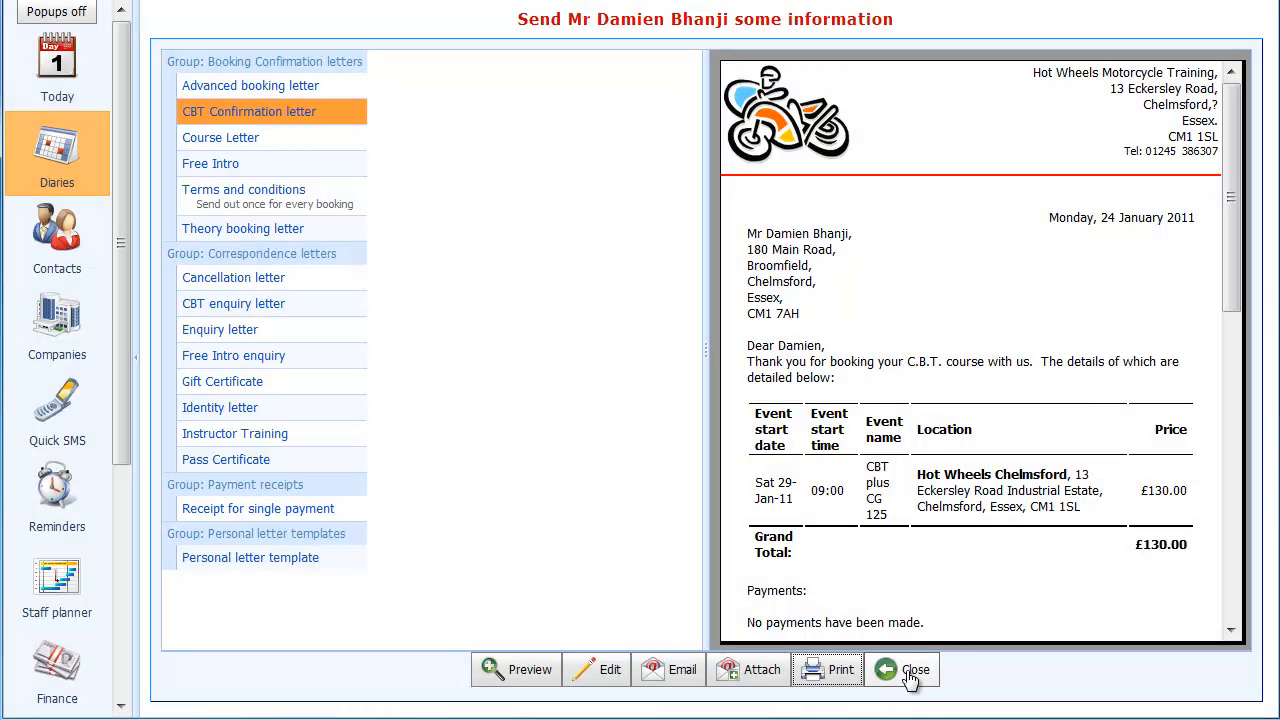
- Close the stationery, finish the booking and check the payment status on the customer's CBT entry in the diary
{"action": "left_click", "coordinate": [910, 676]}
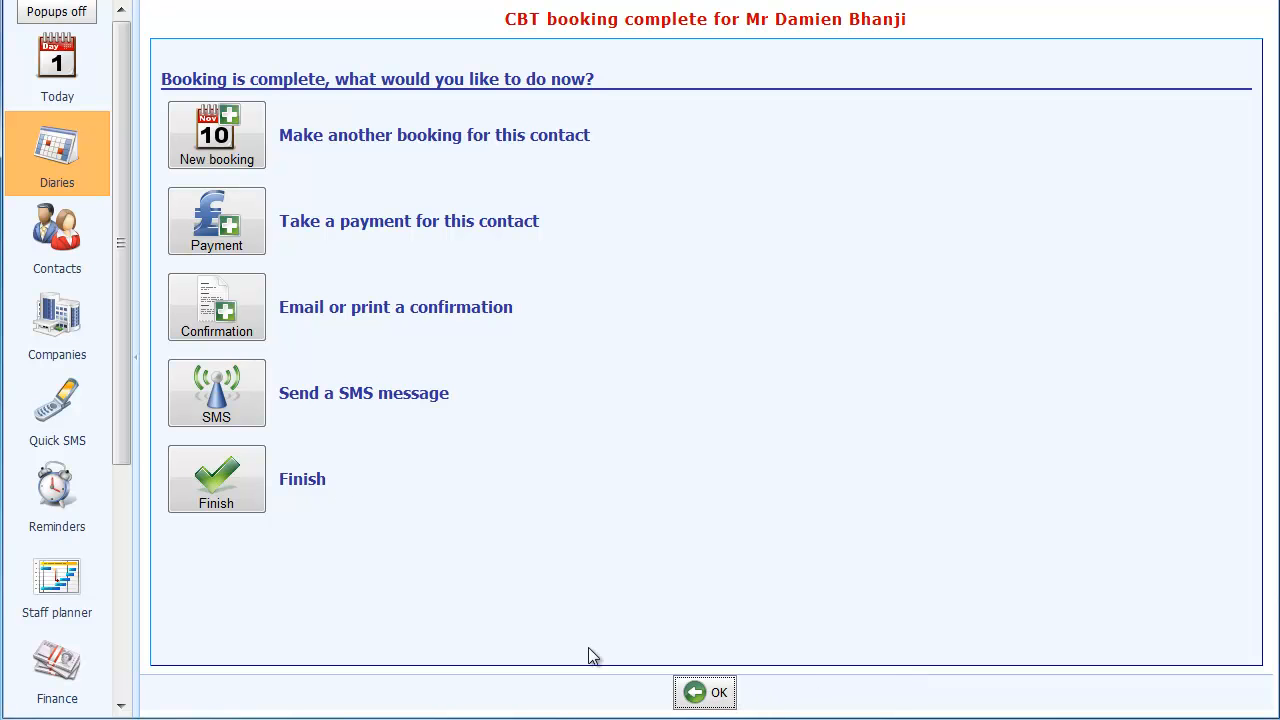
{"action": "left_click", "coordinate": [262, 474]}
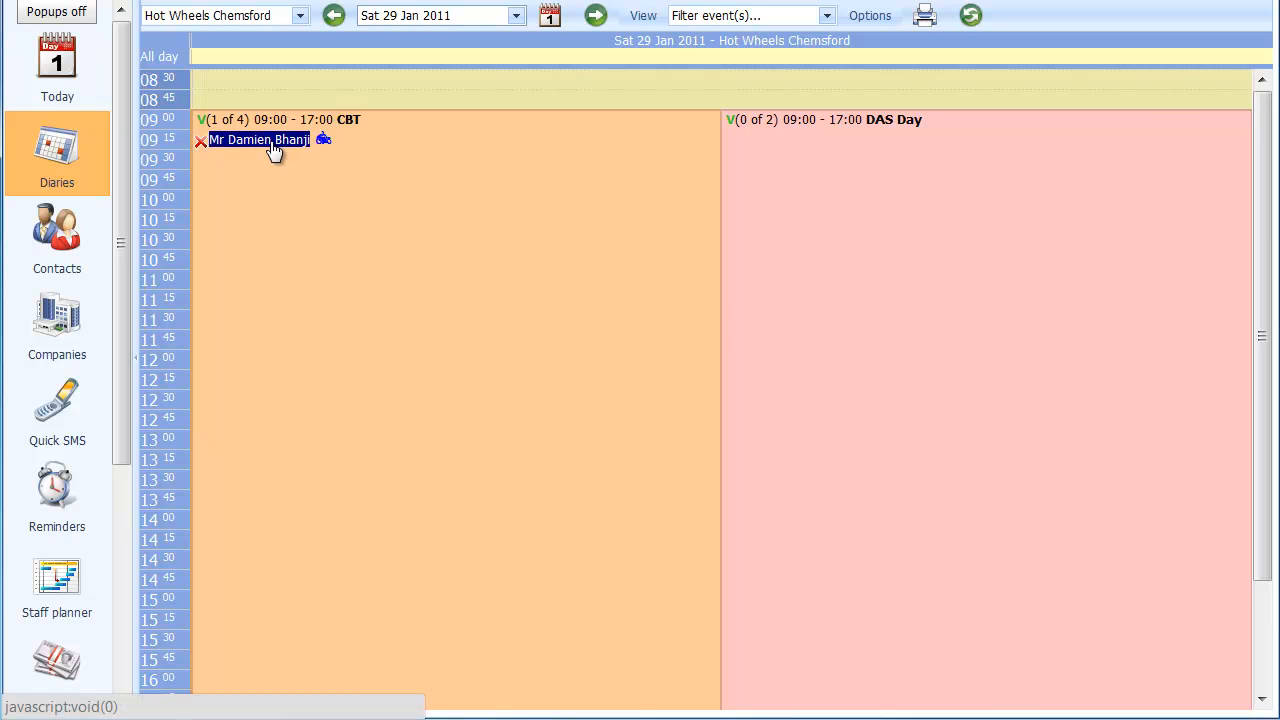
{"action": "mouse_move", "coordinate": [323, 141]}
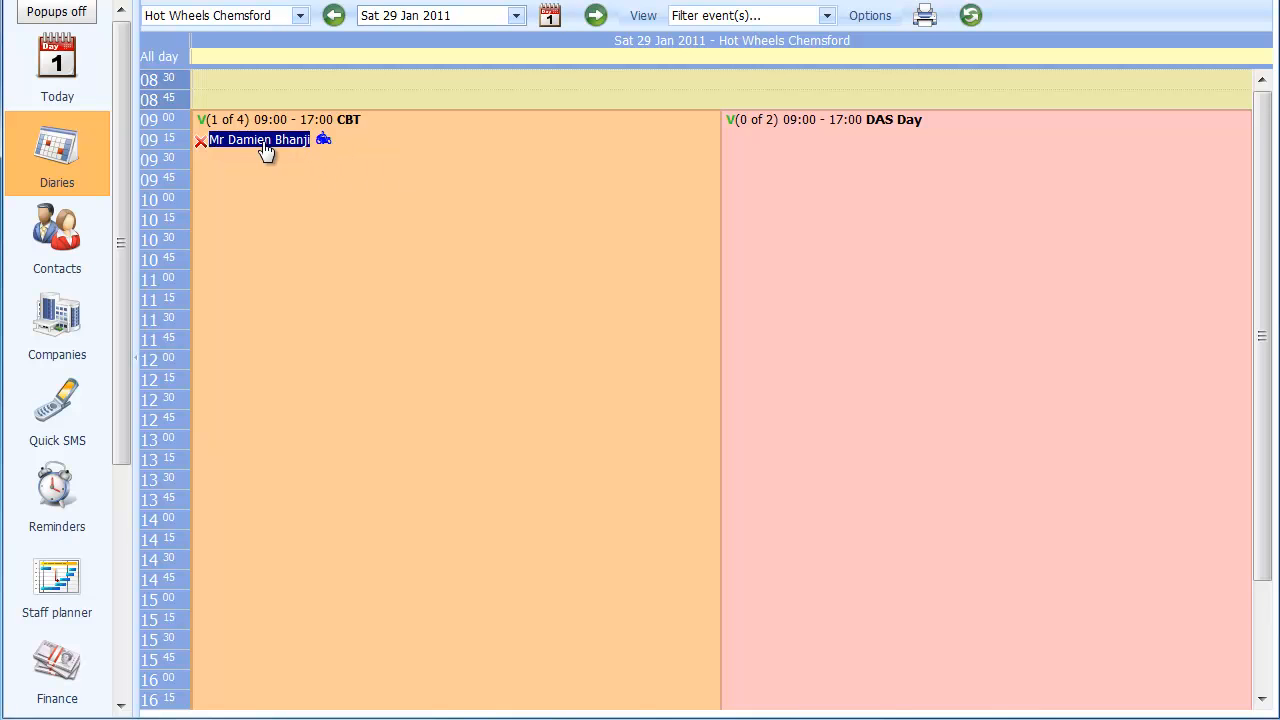
{"action": "mouse_move", "coordinate": [202, 141]}
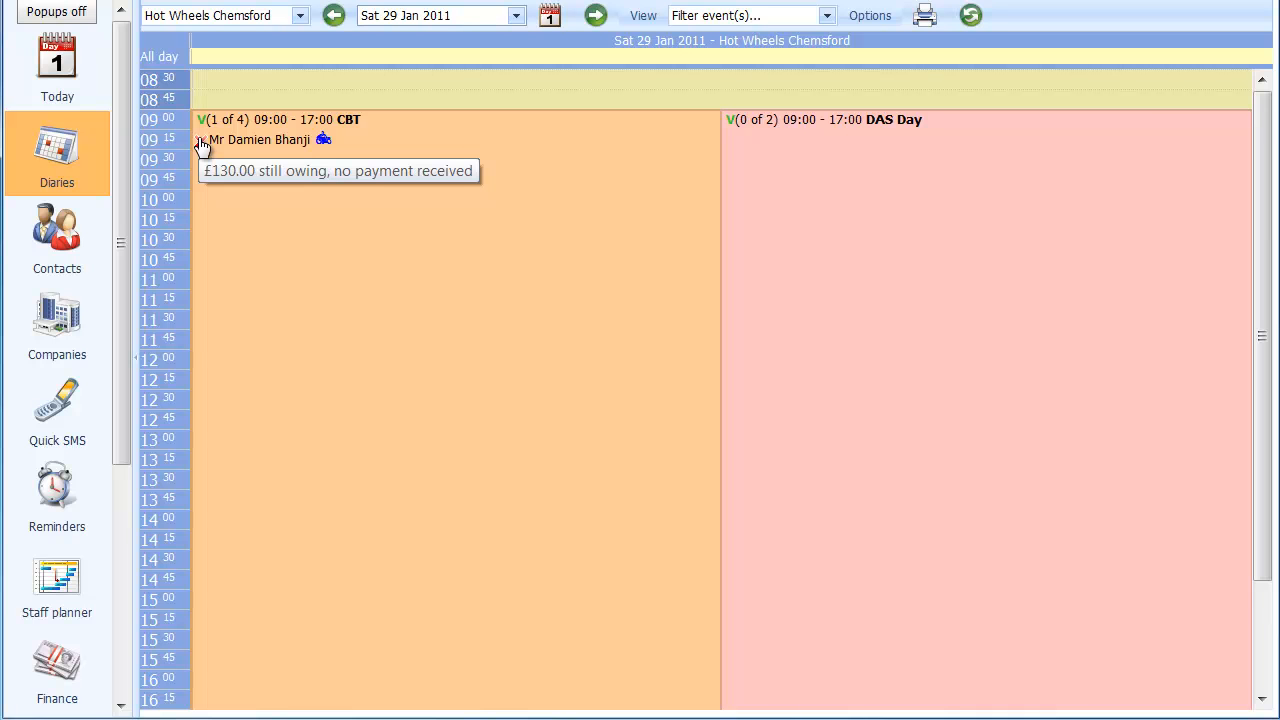
{"action": "left_click_drag", "start_coordinate": [200, 144], "coordinate": [297, 151]}
{"action": "left_click", "coordinate": [201, 149]}
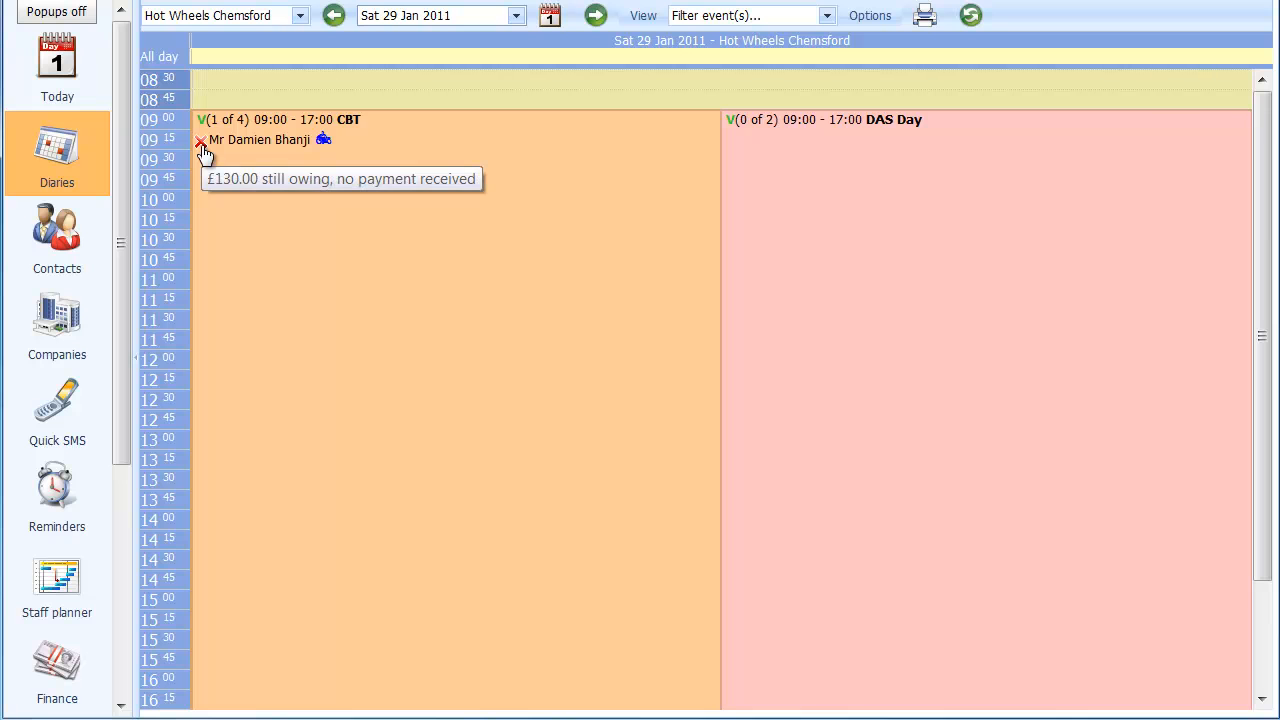
- Open the customer's contact record from the CBT event and review its contact history, training summary and bookings
{"action": "left_click", "coordinate": [278, 143]}
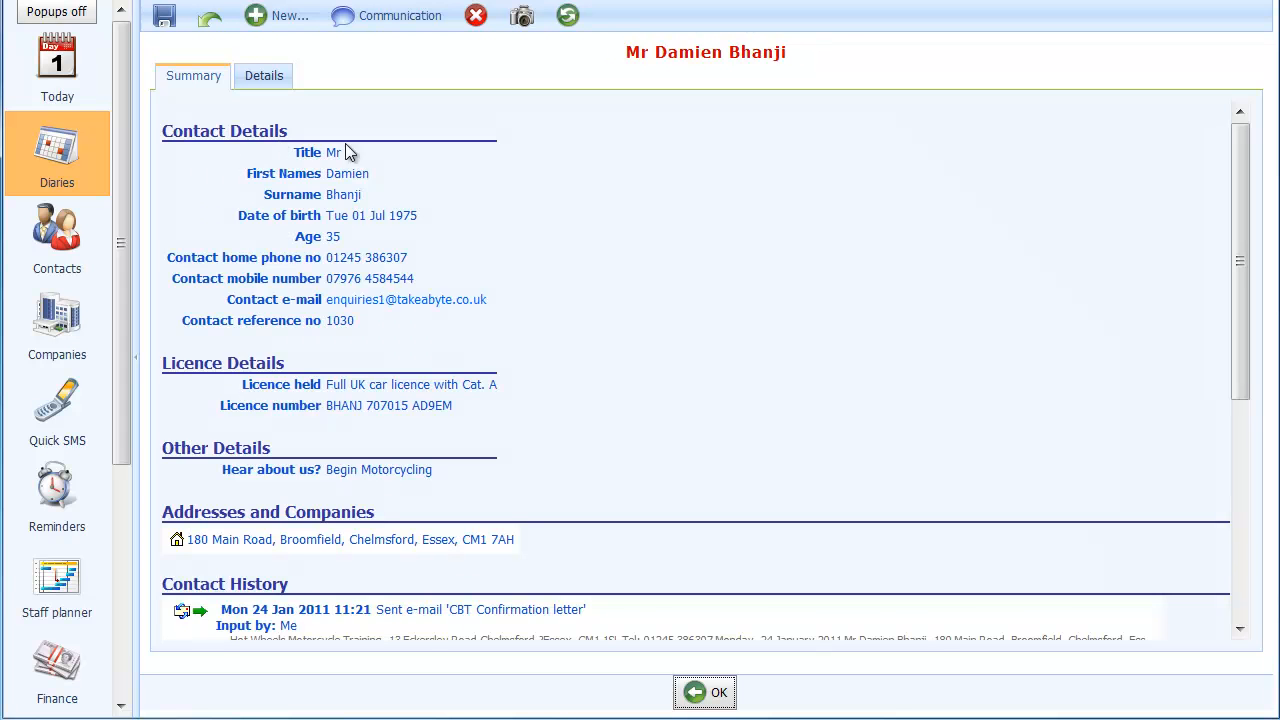
{"action": "scroll", "coordinate": [474, 216], "scroll_direction": "down", "scroll_amount": 2}
{"action": "scroll", "coordinate": [476, 222], "scroll_direction": "down", "scroll_amount": 1}
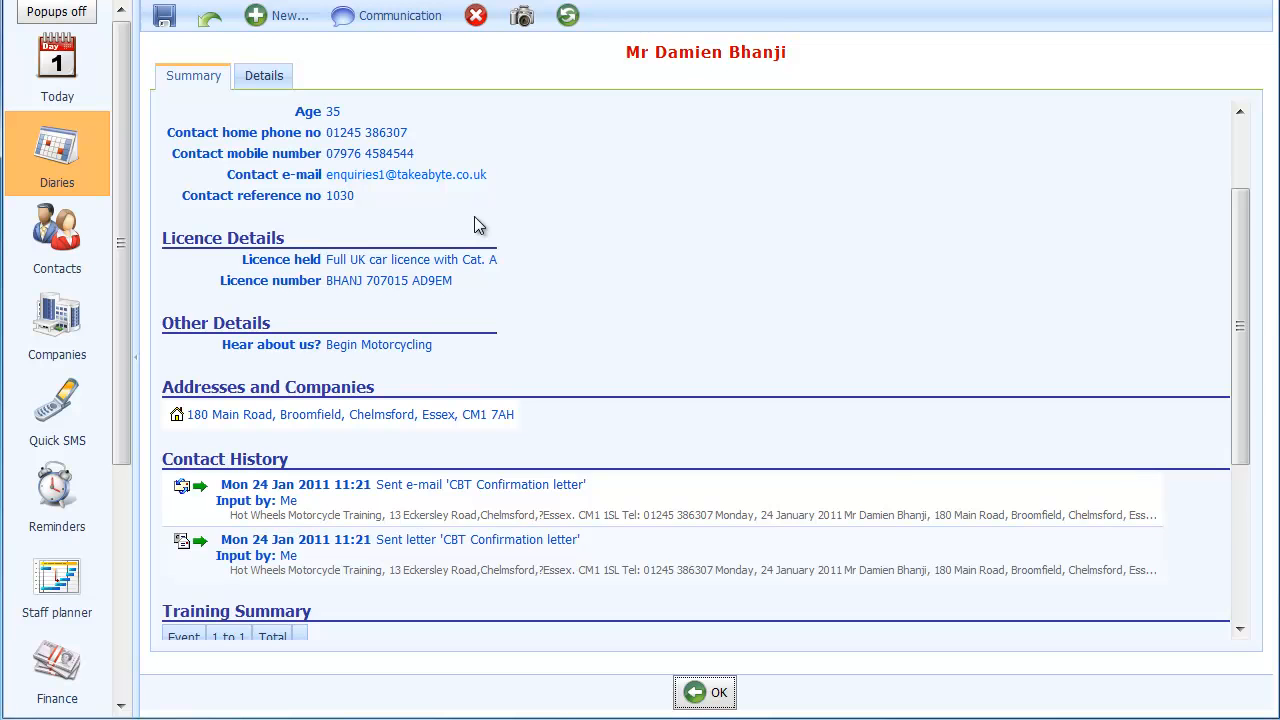
{"action": "scroll", "coordinate": [474, 216], "scroll_direction": "down", "scroll_amount": 1}
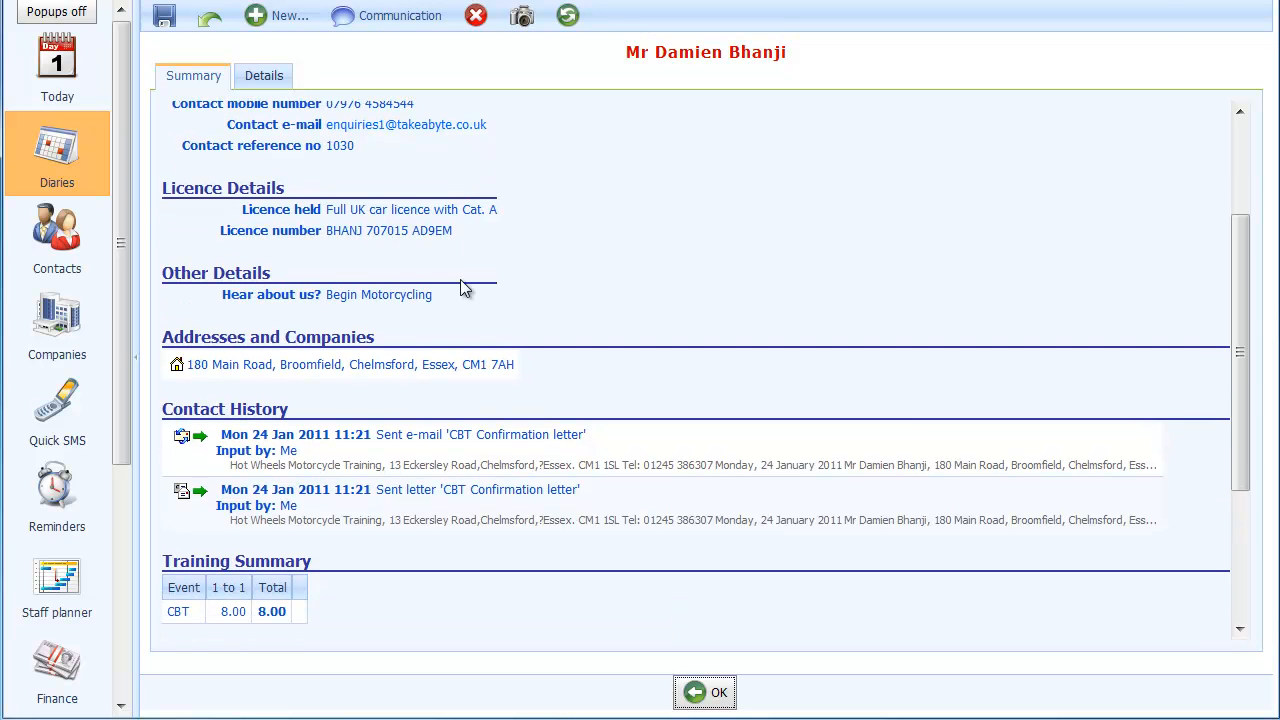
{"action": "scroll", "coordinate": [388, 439], "scroll_direction": "down", "scroll_amount": 2}
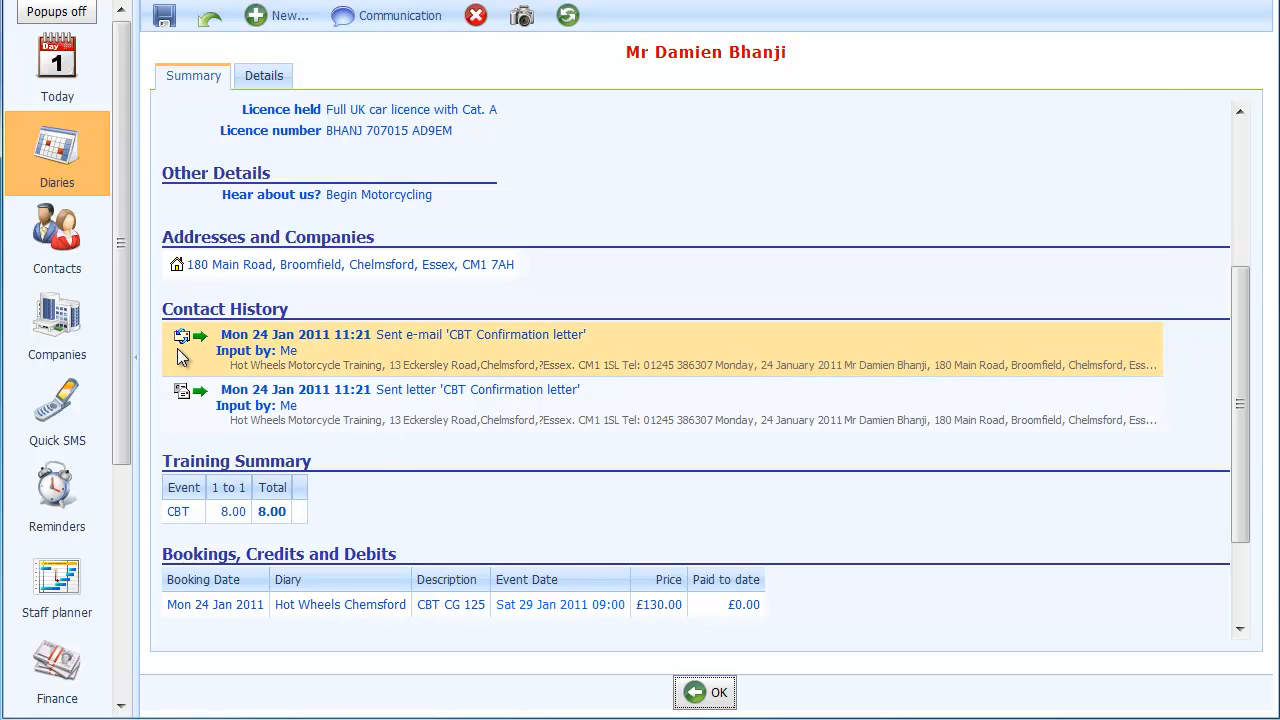
- View the sent CBT Confirmation letter from the contact history and return to the contact record
{"action": "left_click", "coordinate": [231, 407]}
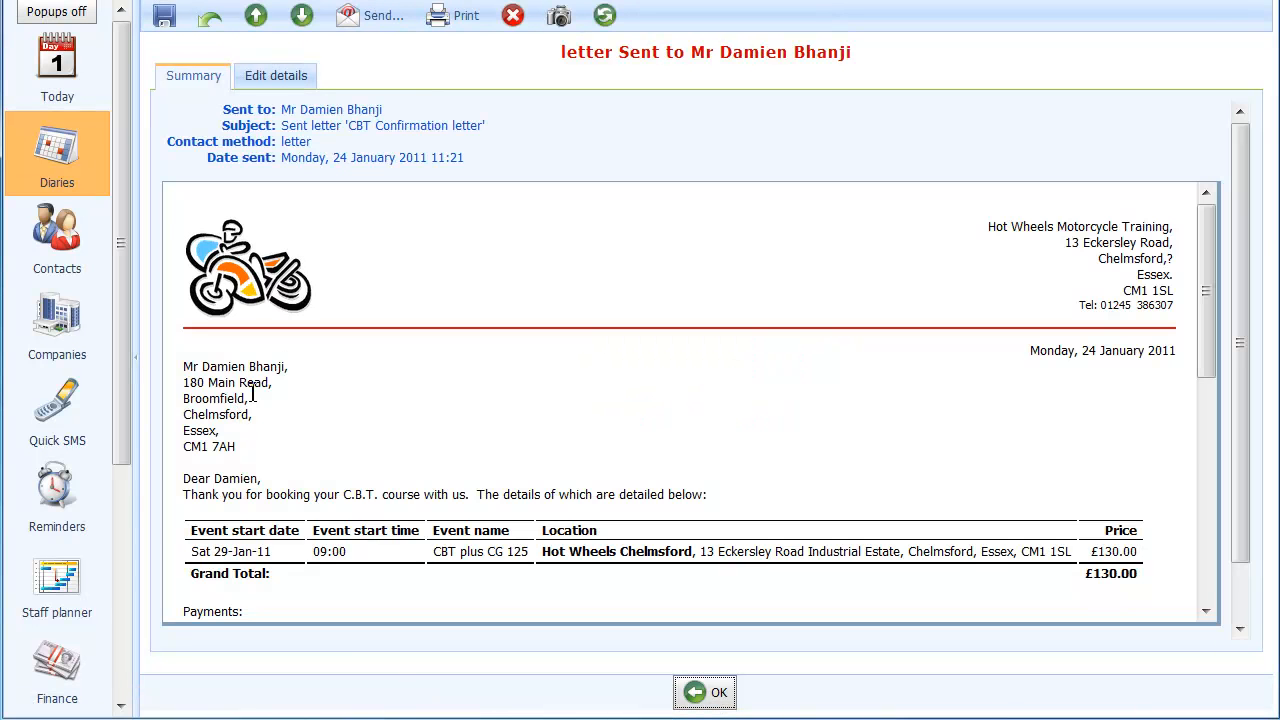
{"action": "scroll", "coordinate": [290, 362], "scroll_direction": "down", "scroll_amount": 3}
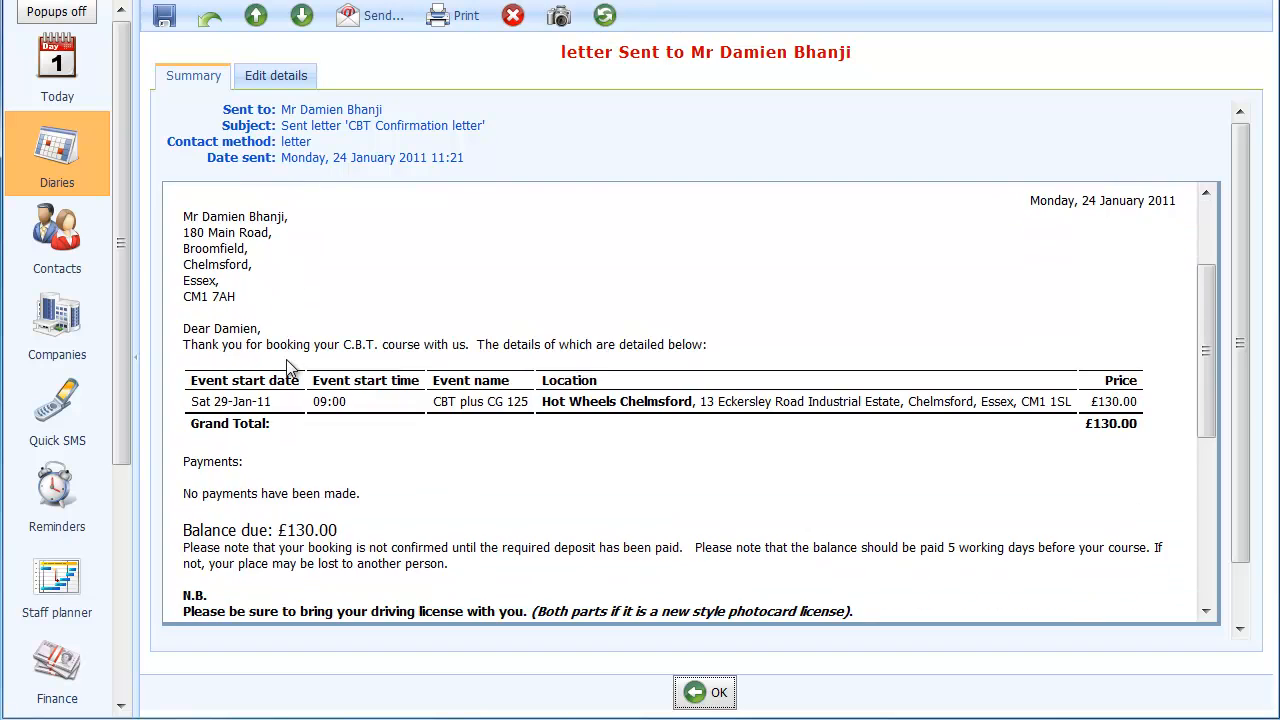
{"action": "scroll", "coordinate": [290, 368], "scroll_direction": "down", "scroll_amount": 6}
{"action": "scroll", "coordinate": [290, 370], "scroll_direction": "up", "scroll_amount": 6}
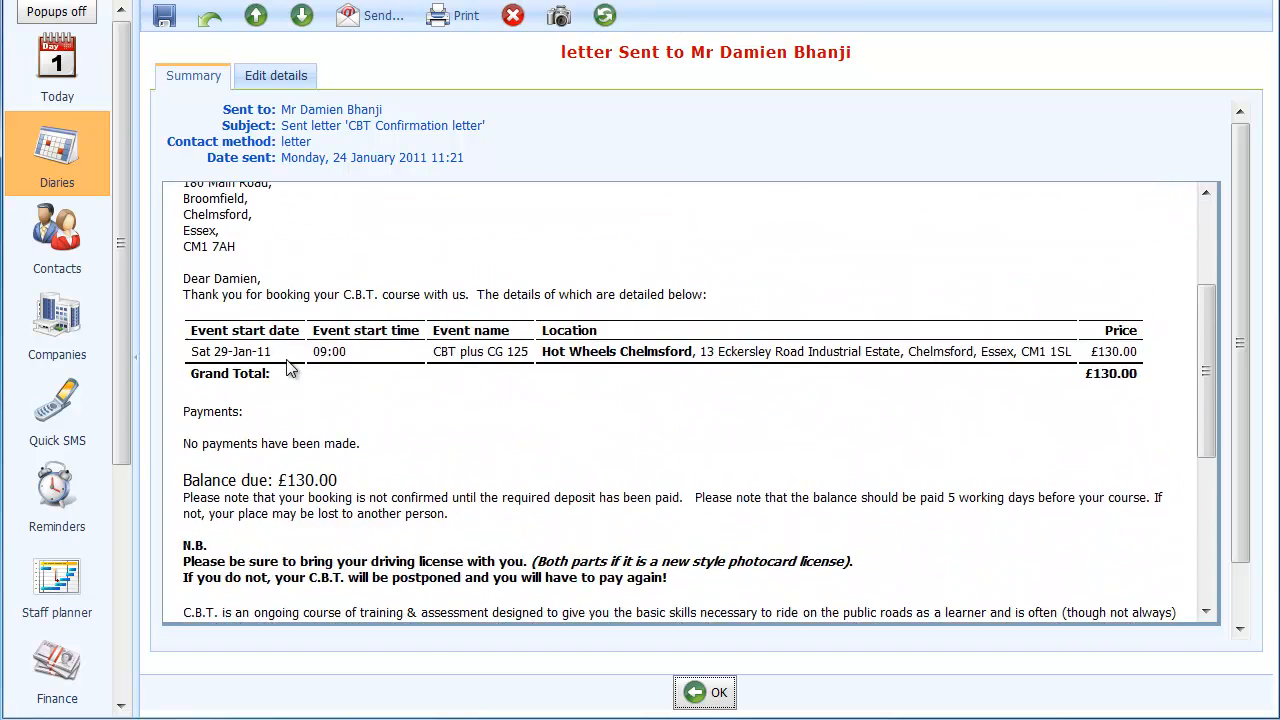
{"action": "scroll", "coordinate": [289, 366], "scroll_direction": "up", "scroll_amount": 4}
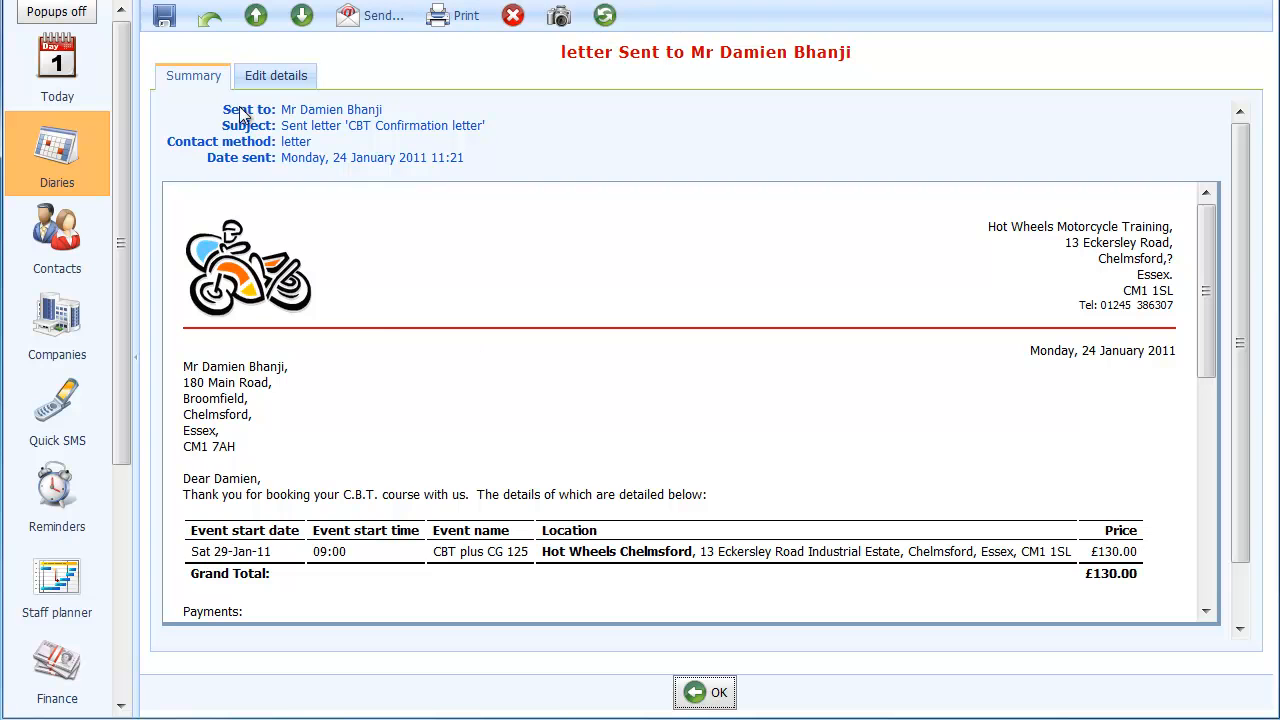
{"action": "left_click", "coordinate": [214, 28]}
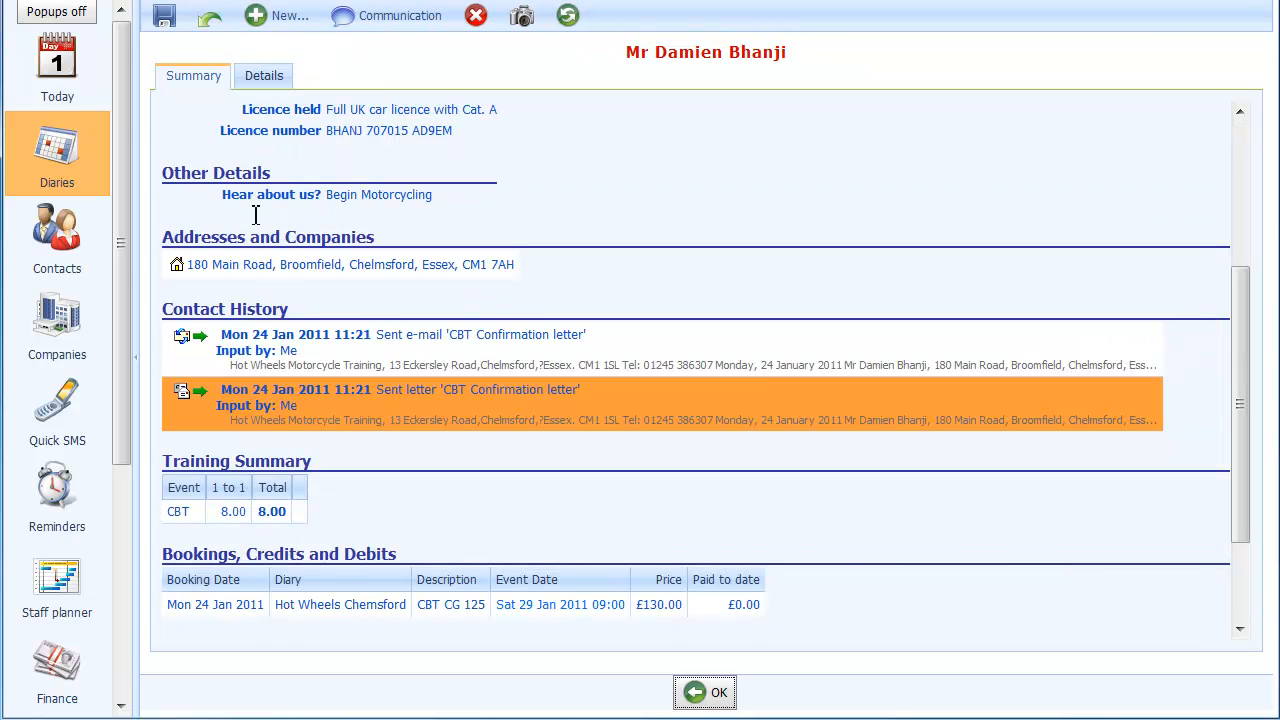
- View the sent CBT Confirmation e-mail from the contact history and return to the contact record
{"action": "double_click", "coordinate": [270, 345]}
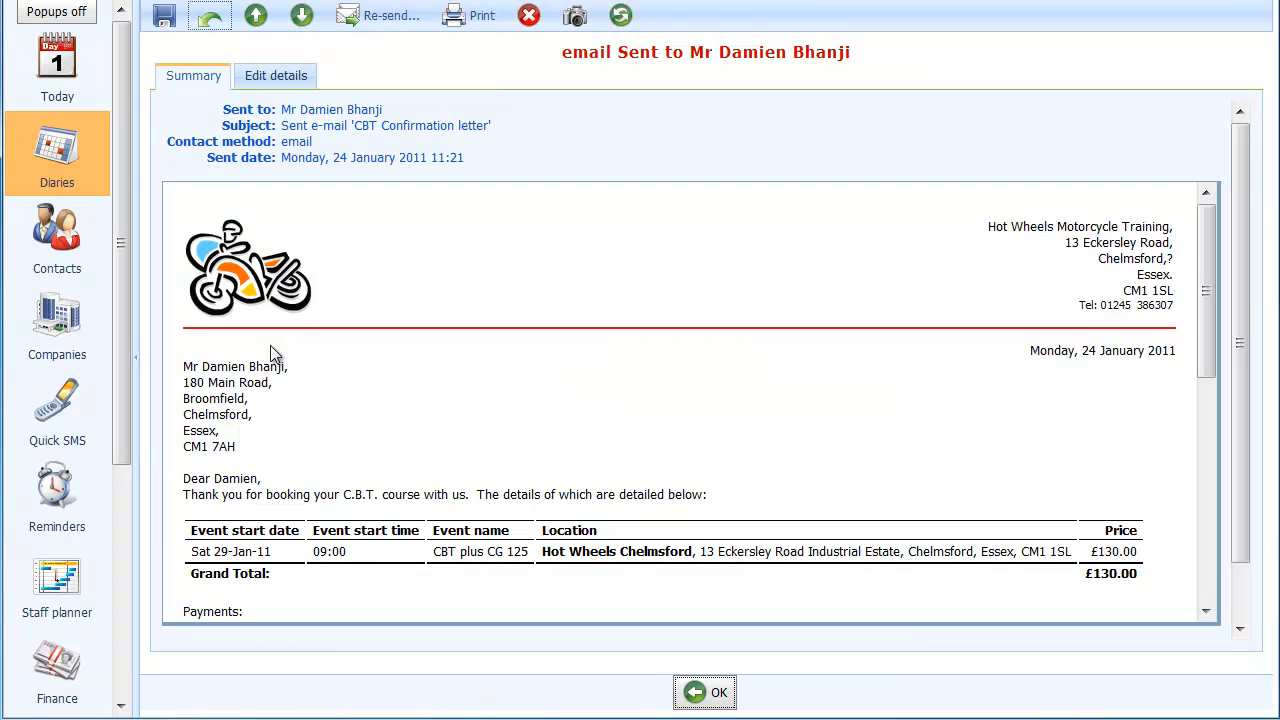
{"action": "scroll", "coordinate": [402, 343], "scroll_direction": "down", "scroll_amount": 3}
{"action": "scroll", "coordinate": [402, 343], "scroll_direction": "up", "scroll_amount": 3}
{"action": "scroll", "coordinate": [272, 437], "scroll_direction": "down", "scroll_amount": 1}
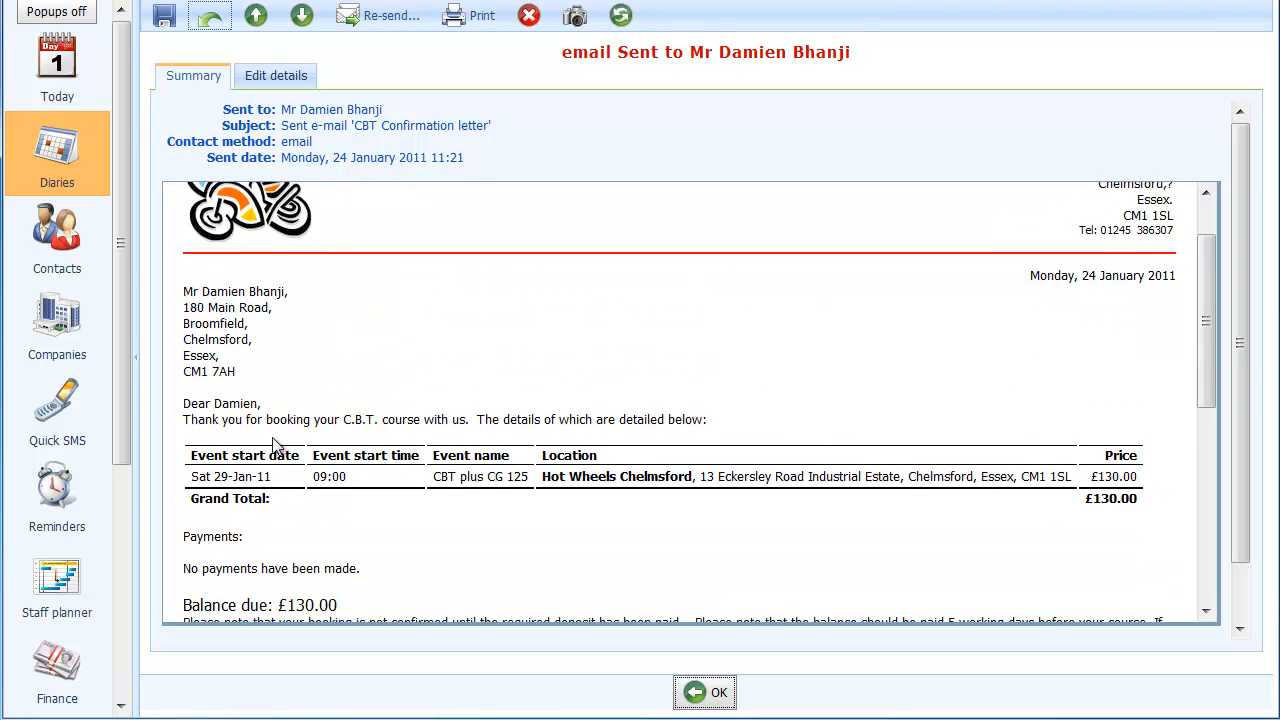
{"action": "scroll", "coordinate": [277, 446], "scroll_direction": "up", "scroll_amount": 1}
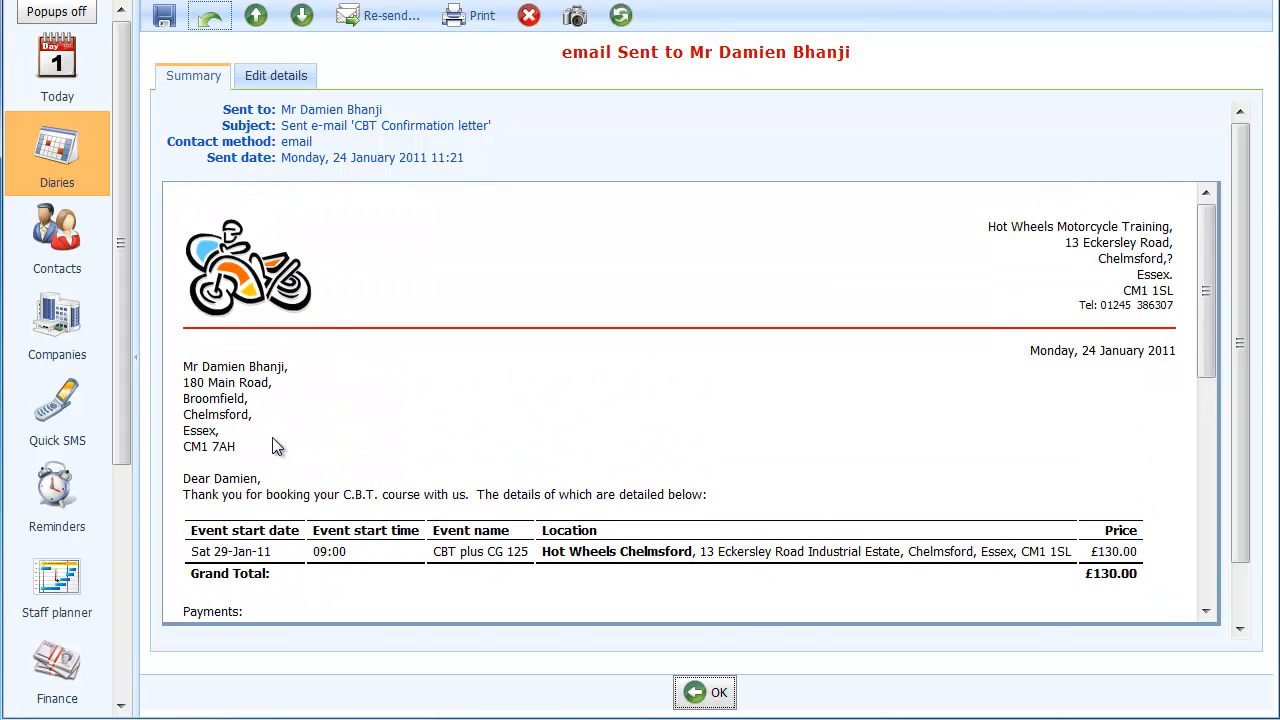
{"action": "left_click", "coordinate": [208, 22]}
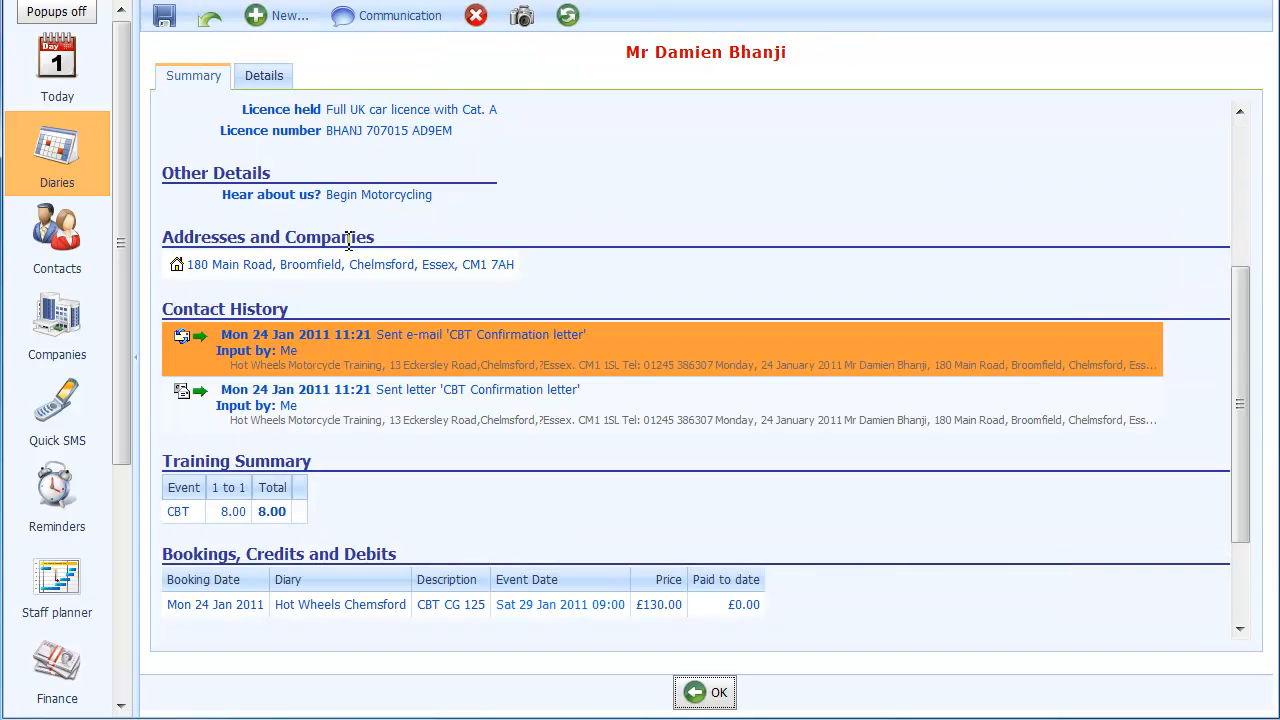
- Take a £60 Visa Credit payment from the customer and check the payment status on their CBT entry in the diary
{"action": "scroll", "coordinate": [344, 246], "scroll_direction": "up", "scroll_amount": 2}
{"action": "scroll", "coordinate": [344, 238], "scroll_direction": "up", "scroll_amount": 2}
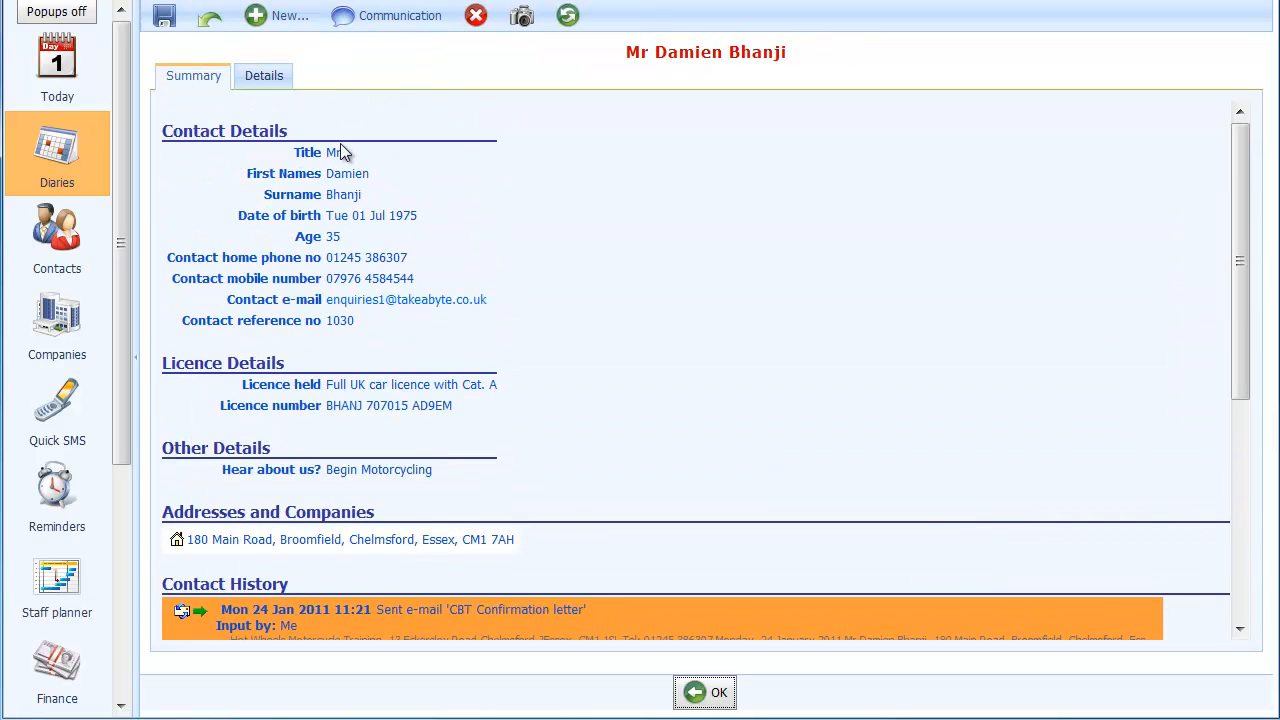
{"action": "left_click", "coordinate": [258, 22]}
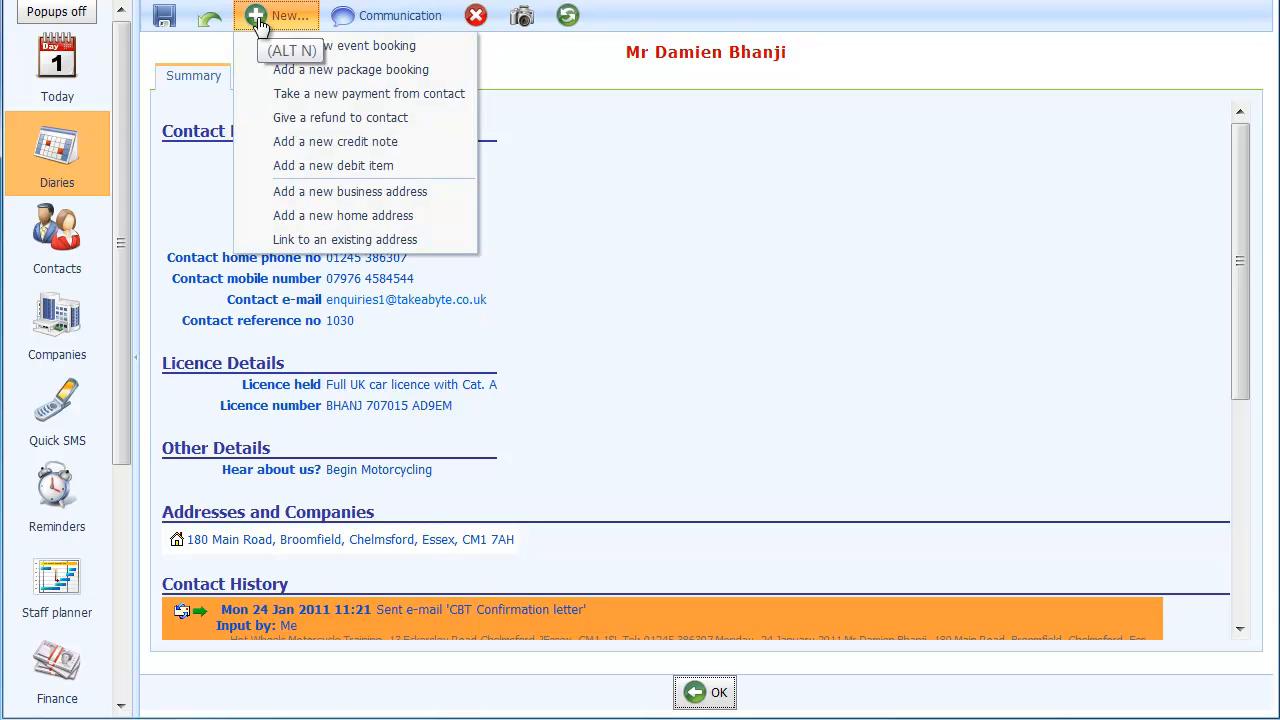
{"action": "left_click", "coordinate": [289, 94]}
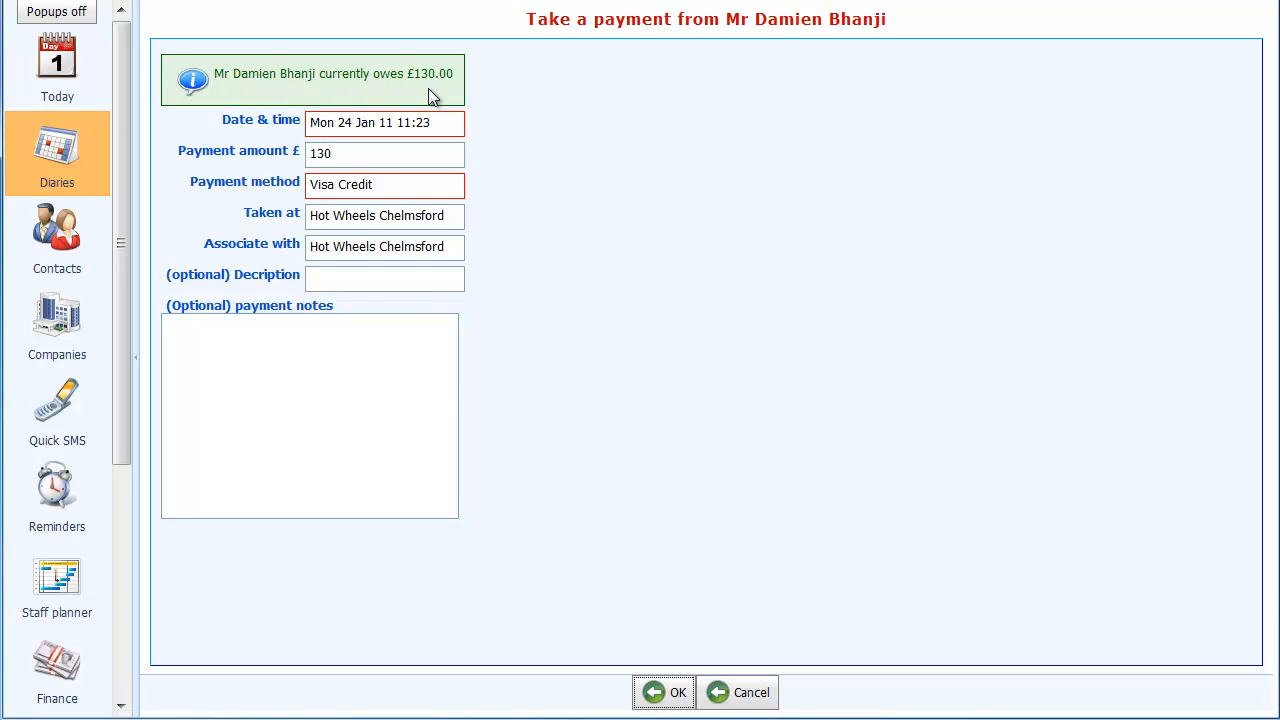
{"action": "left_click", "coordinate": [348, 153]}
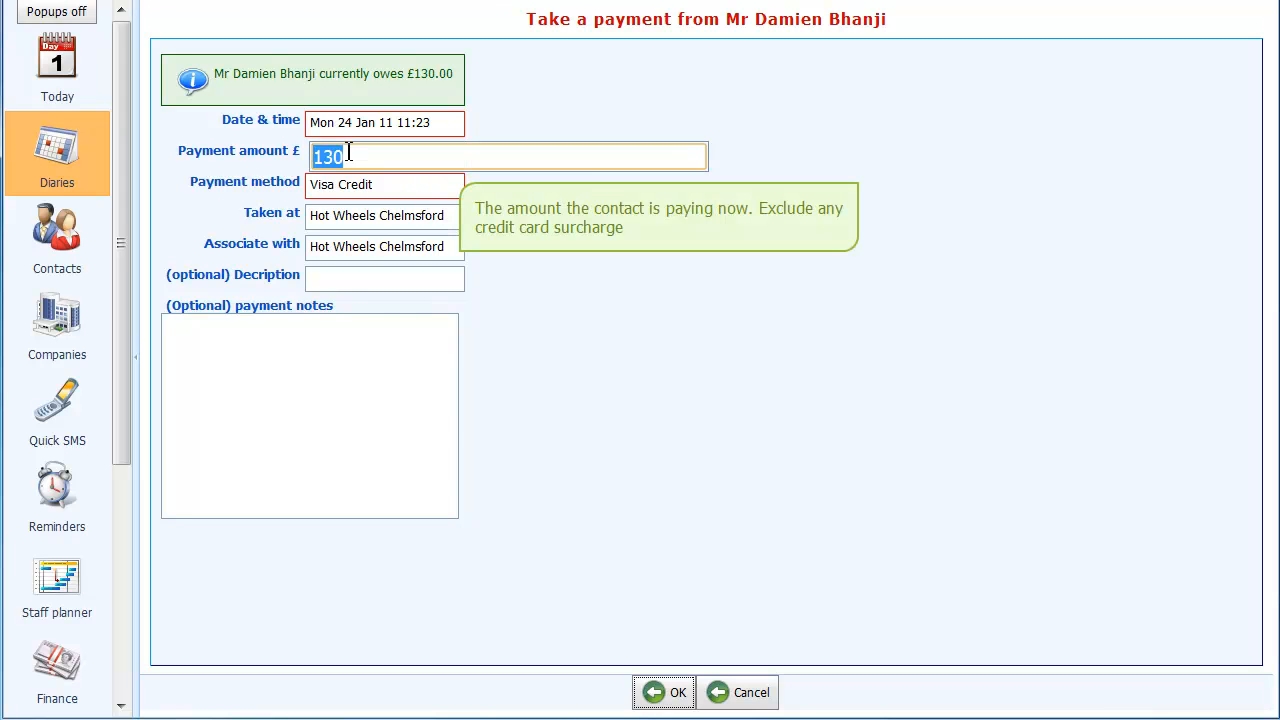
{"action": "type", "text": "50"}
{"action": "key", "text": "BackSpace"}
{"action": "key", "text": "BackSpace"}
{"action": "type", "text": "60"}
{"action": "left_click", "coordinate": [656, 697]}
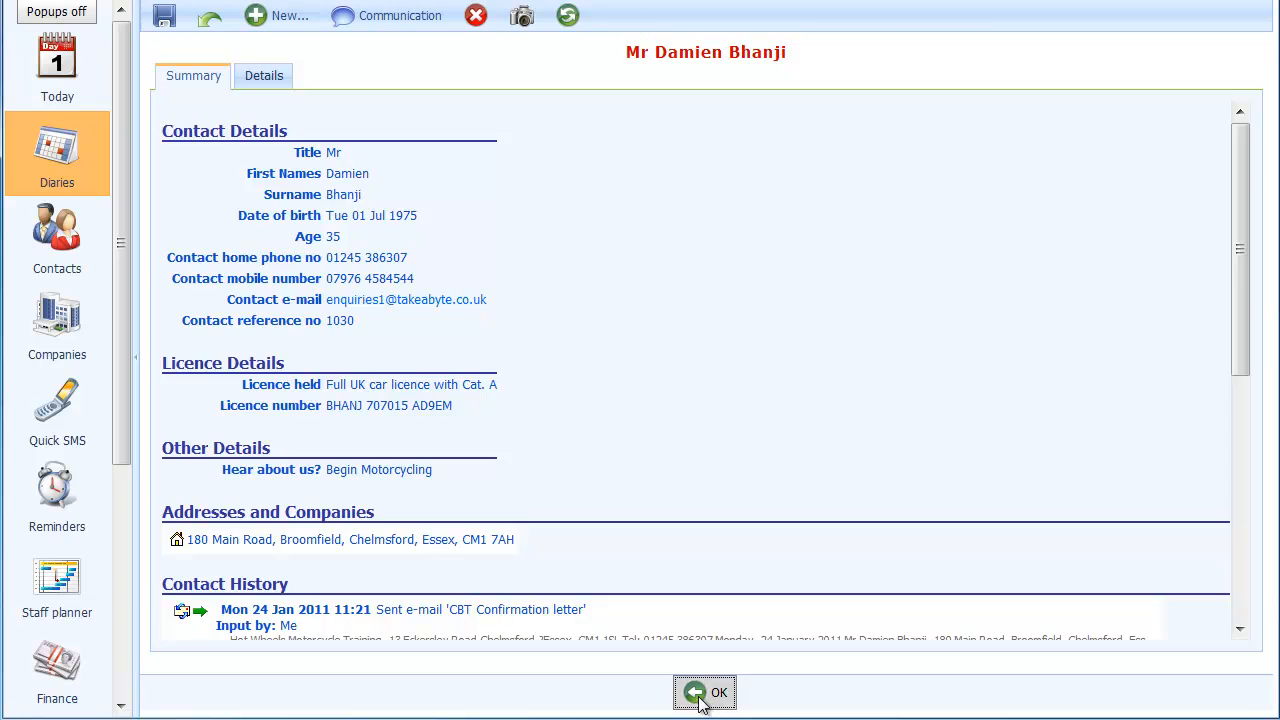
{"action": "left_click", "coordinate": [704, 693]}
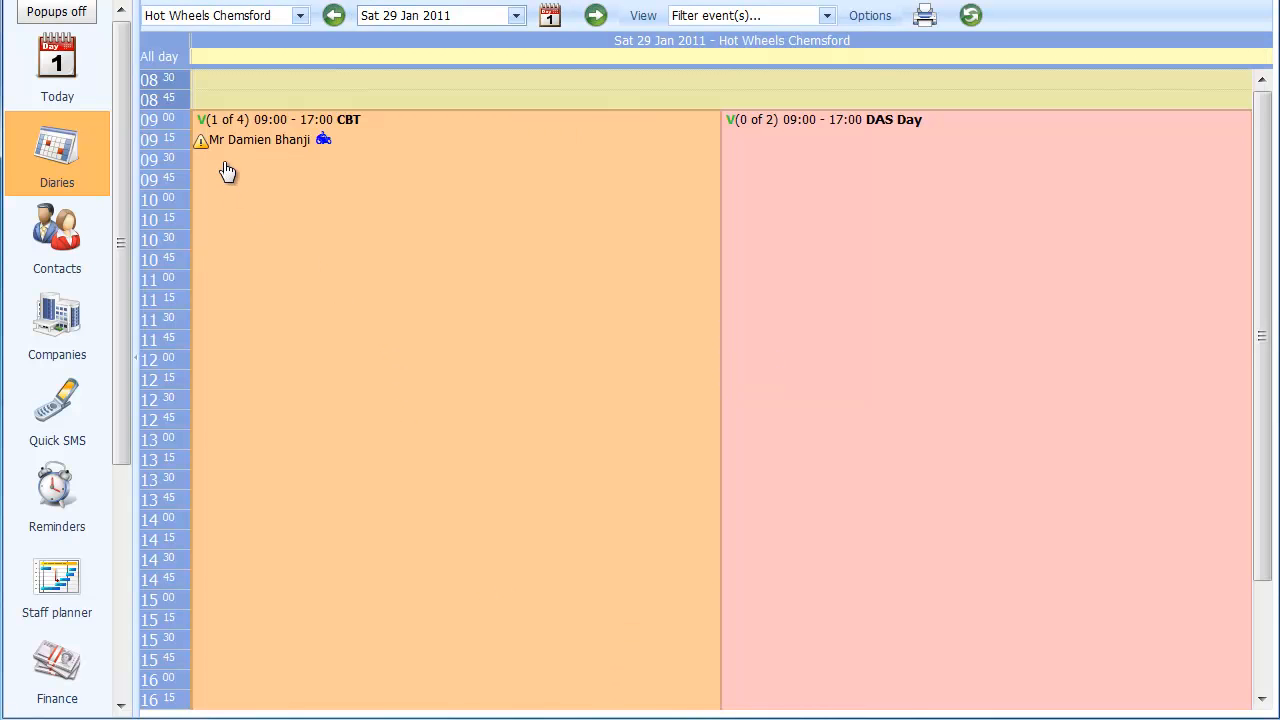
{"action": "mouse_move", "coordinate": [199, 148]}
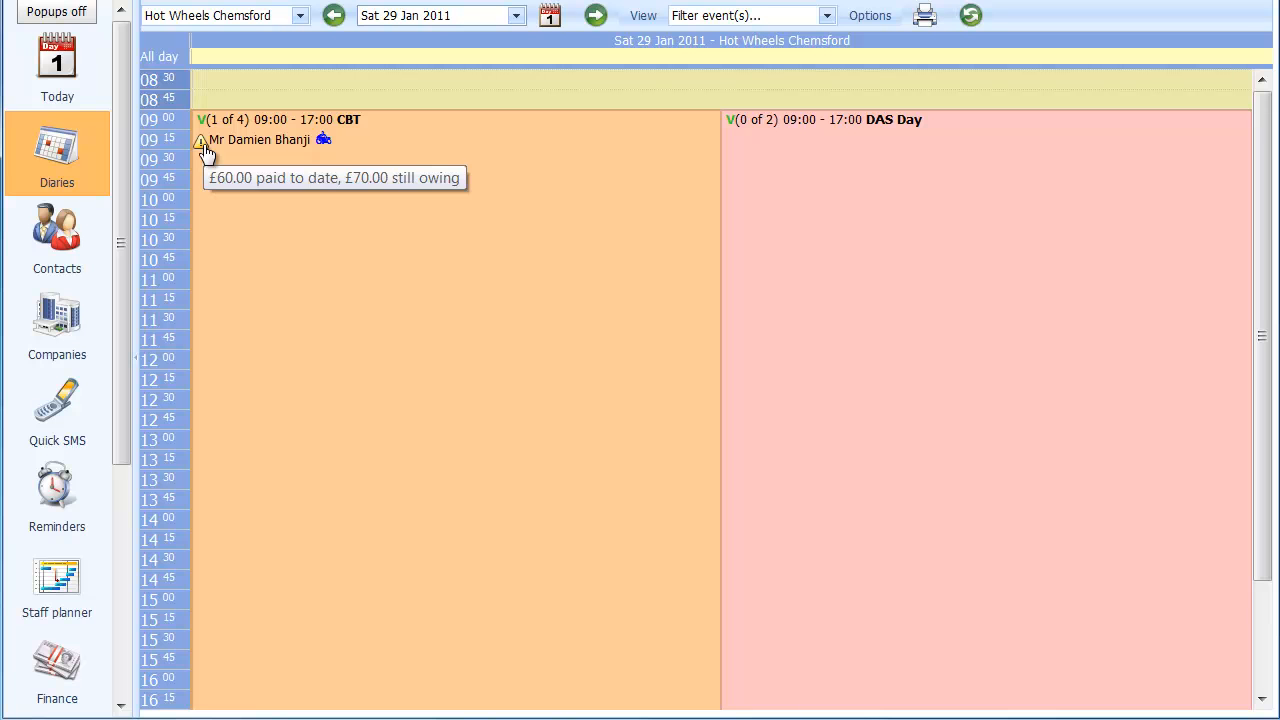
- Reopen the customer's contact record, take a £70 Visa Credit payment for the outstanding balance and return to the diary
{"action": "left_click", "coordinate": [257, 142]}
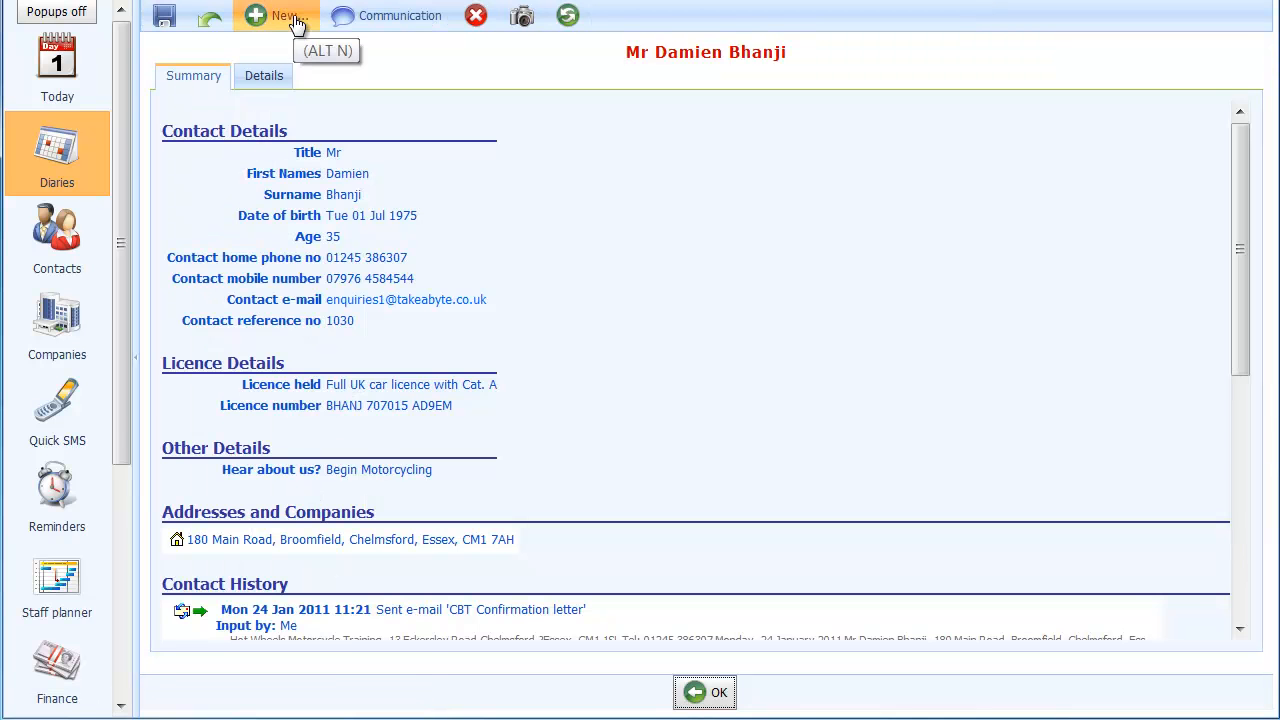
{"action": "left_click", "coordinate": [297, 22]}
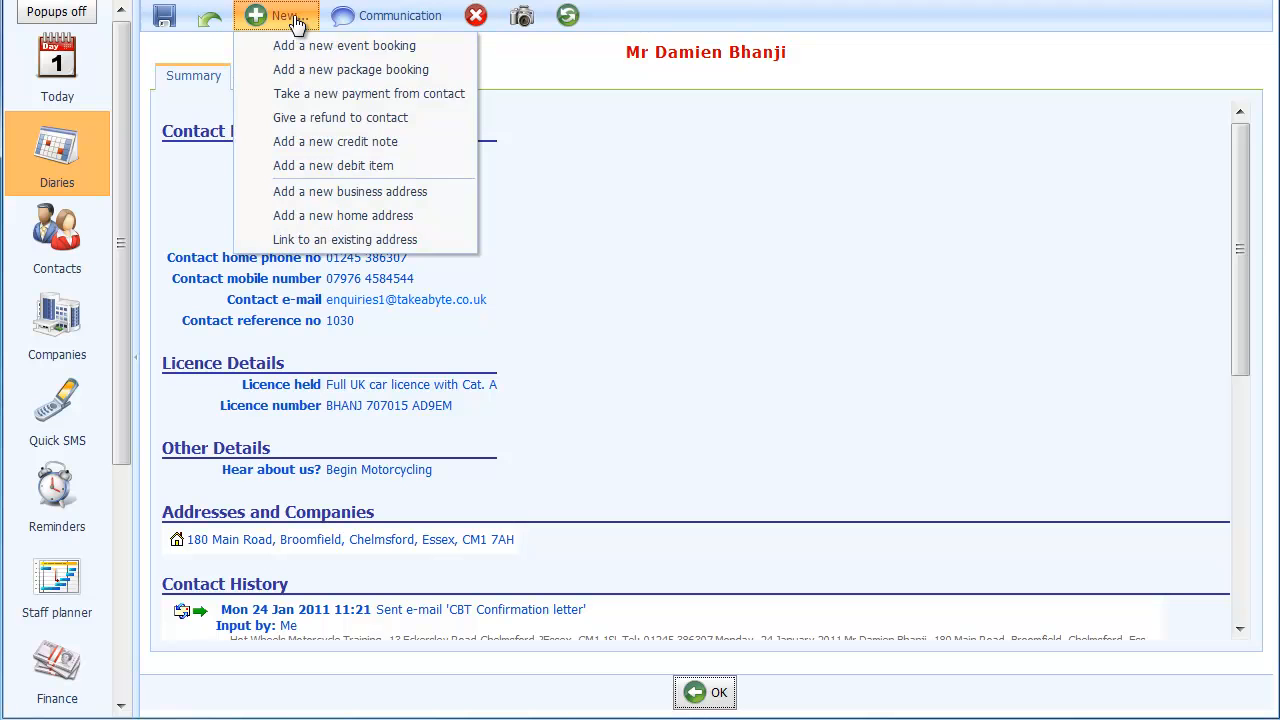
{"action": "left_click", "coordinate": [305, 95]}
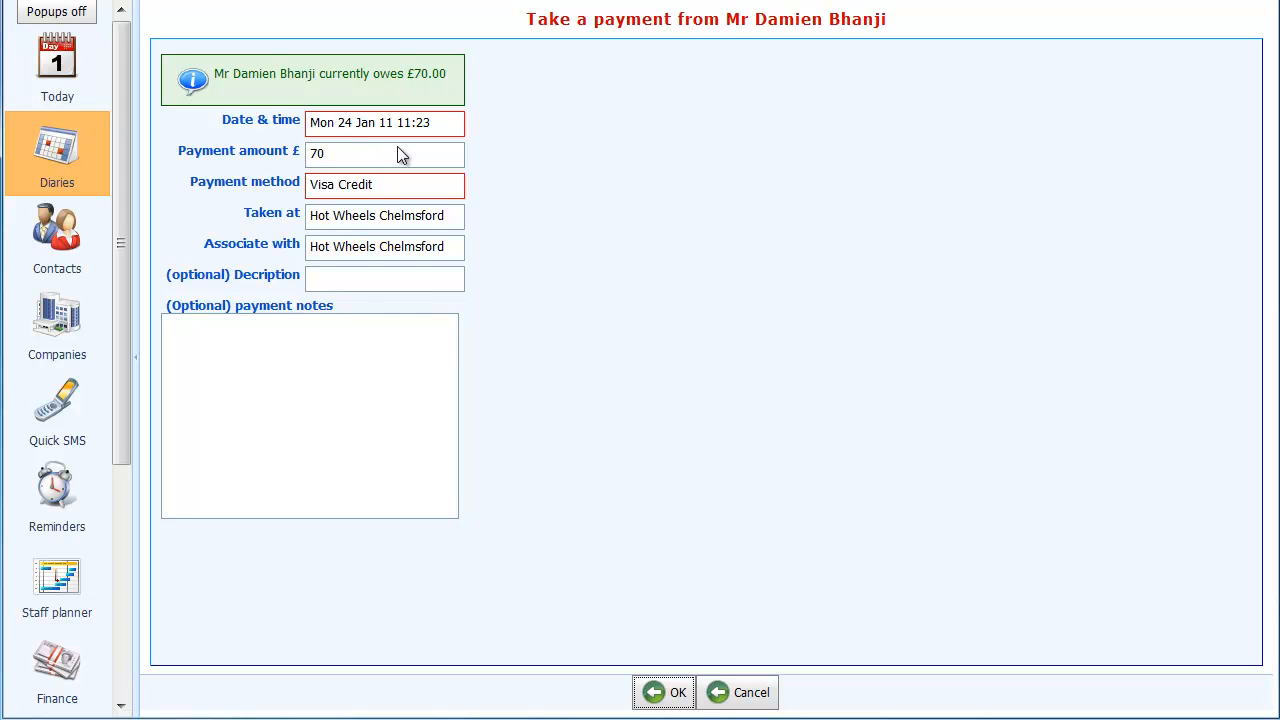
{"action": "left_click", "coordinate": [658, 693]}
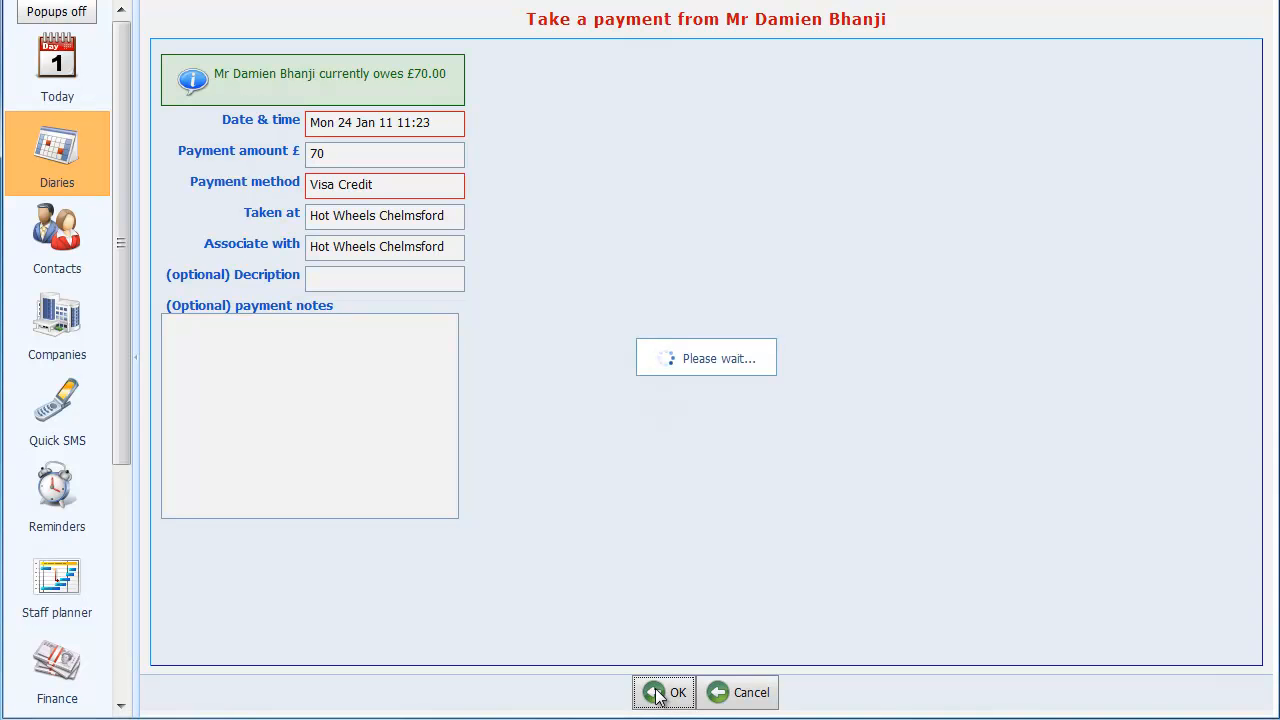
{"action": "left_click", "coordinate": [689, 697]}
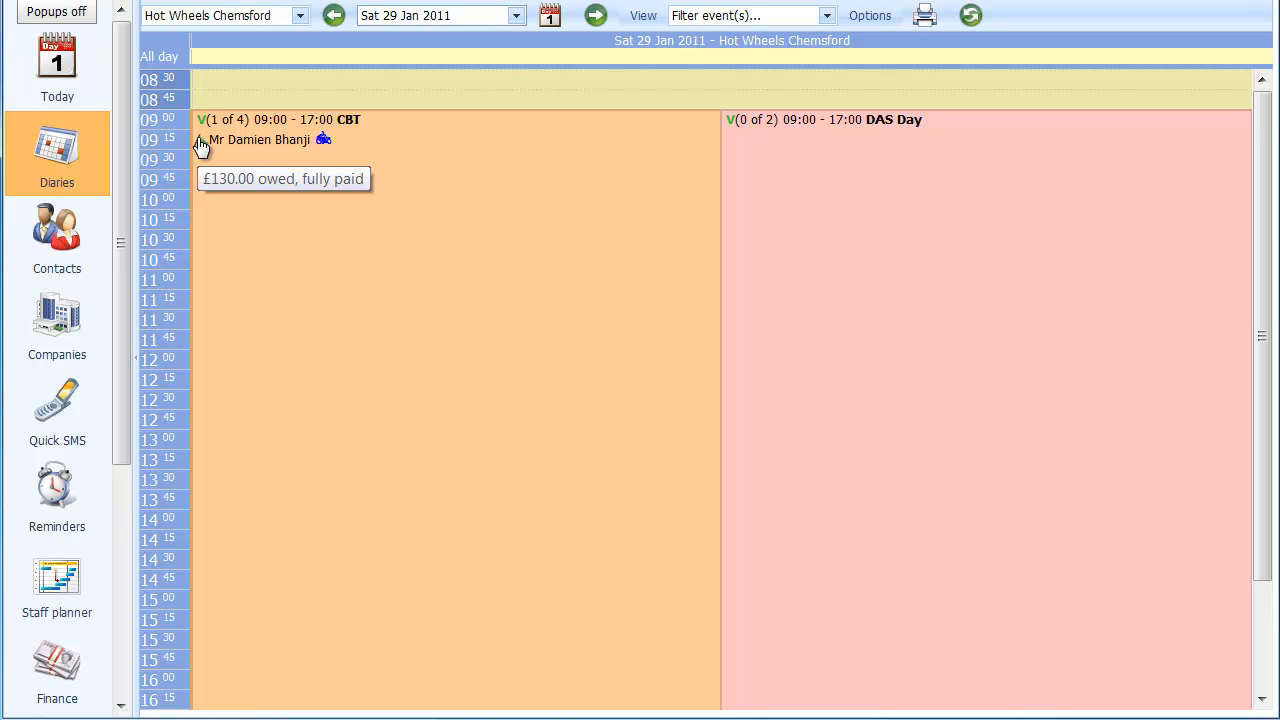
- Open the customer's contact record and review the bookings, payments, finance summary, audit info and contact history
{"action": "left_click", "coordinate": [247, 145]}
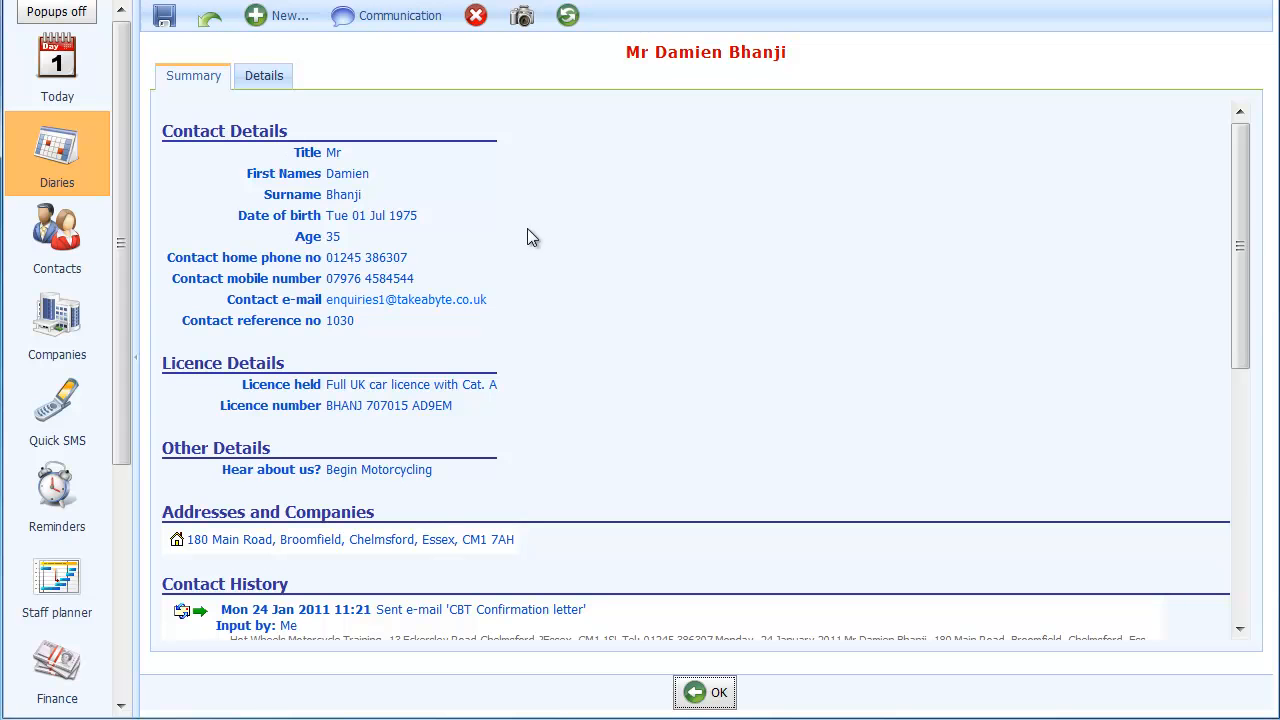
{"action": "left_click_drag", "start_coordinate": [1248, 350], "coordinate": [1269, 580]}
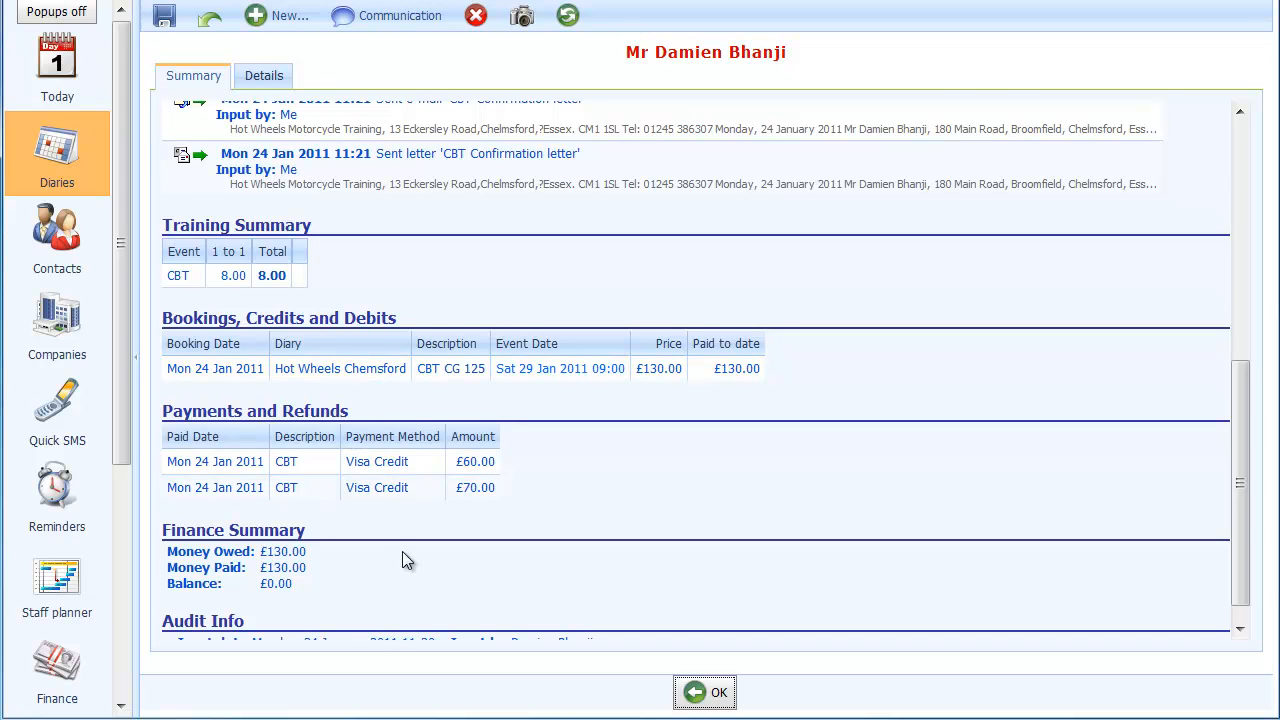
{"action": "scroll", "coordinate": [402, 561], "scroll_direction": "down", "scroll_amount": 1}
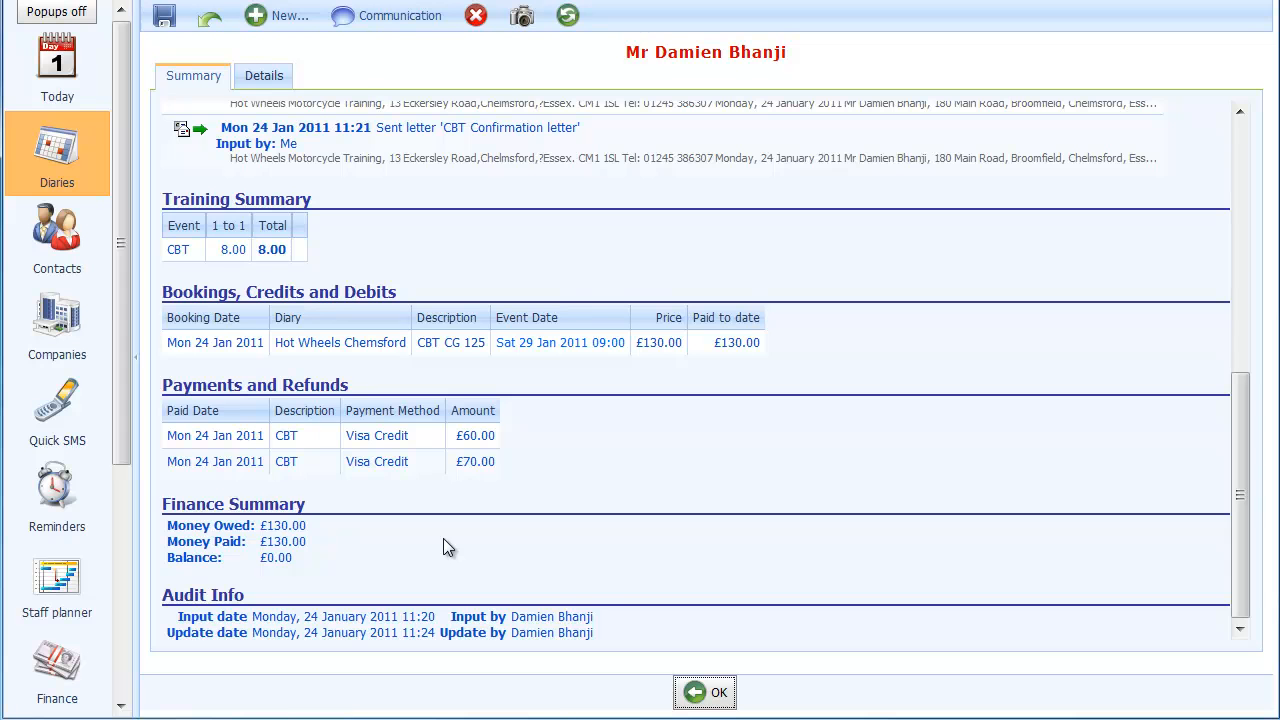
{"action": "scroll", "coordinate": [444, 540], "scroll_direction": "up", "scroll_amount": 5}
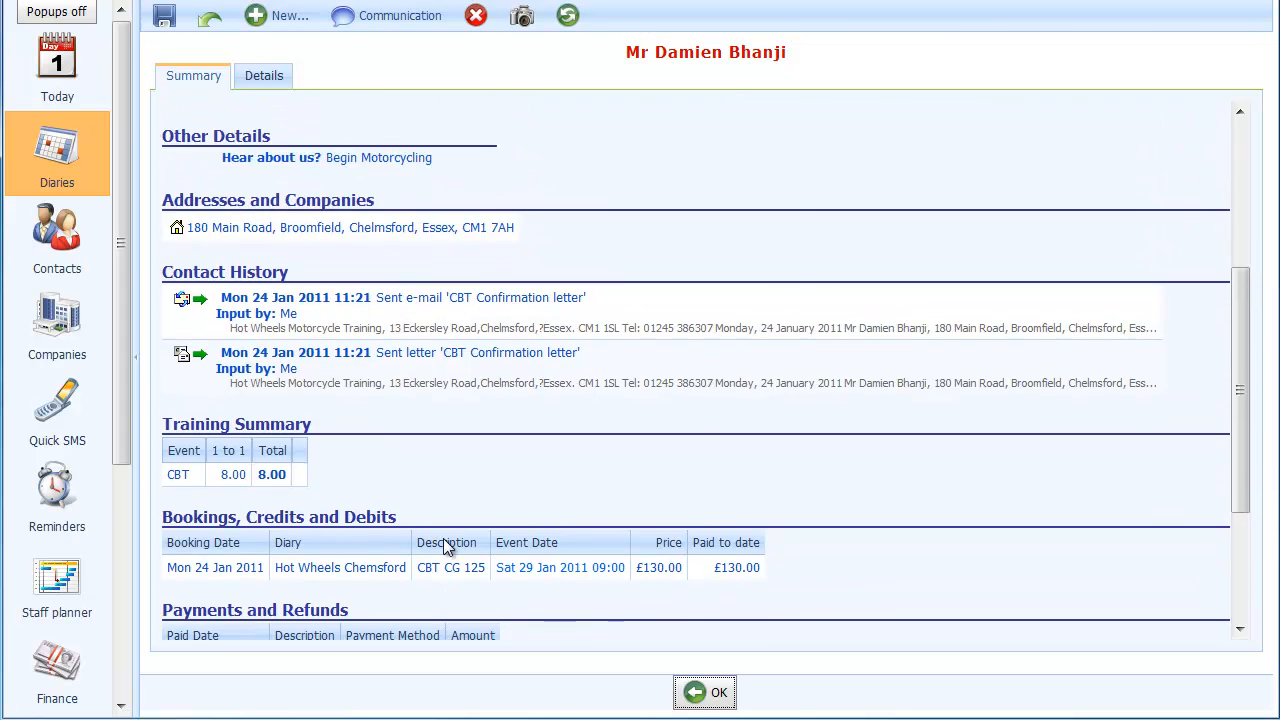
{"action": "scroll", "coordinate": [443, 538], "scroll_direction": "up", "scroll_amount": 1}
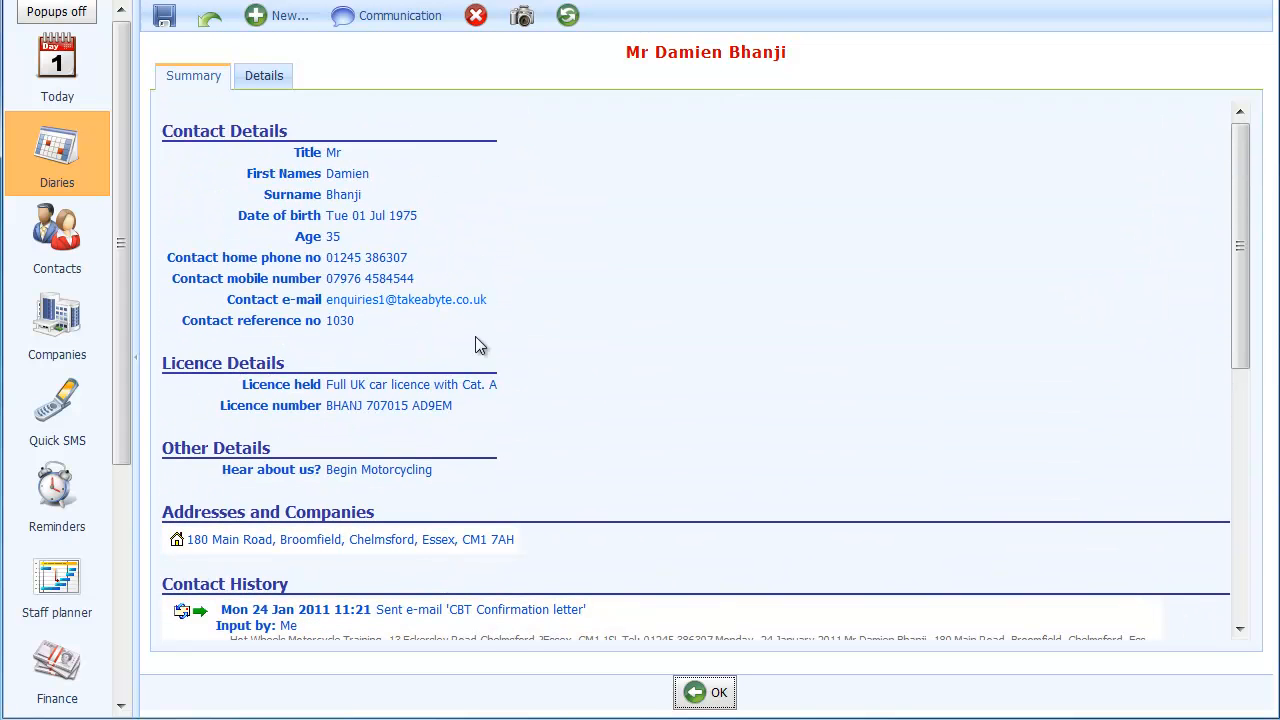
{"action": "scroll", "coordinate": [508, 443], "scroll_direction": "down", "scroll_amount": 1}
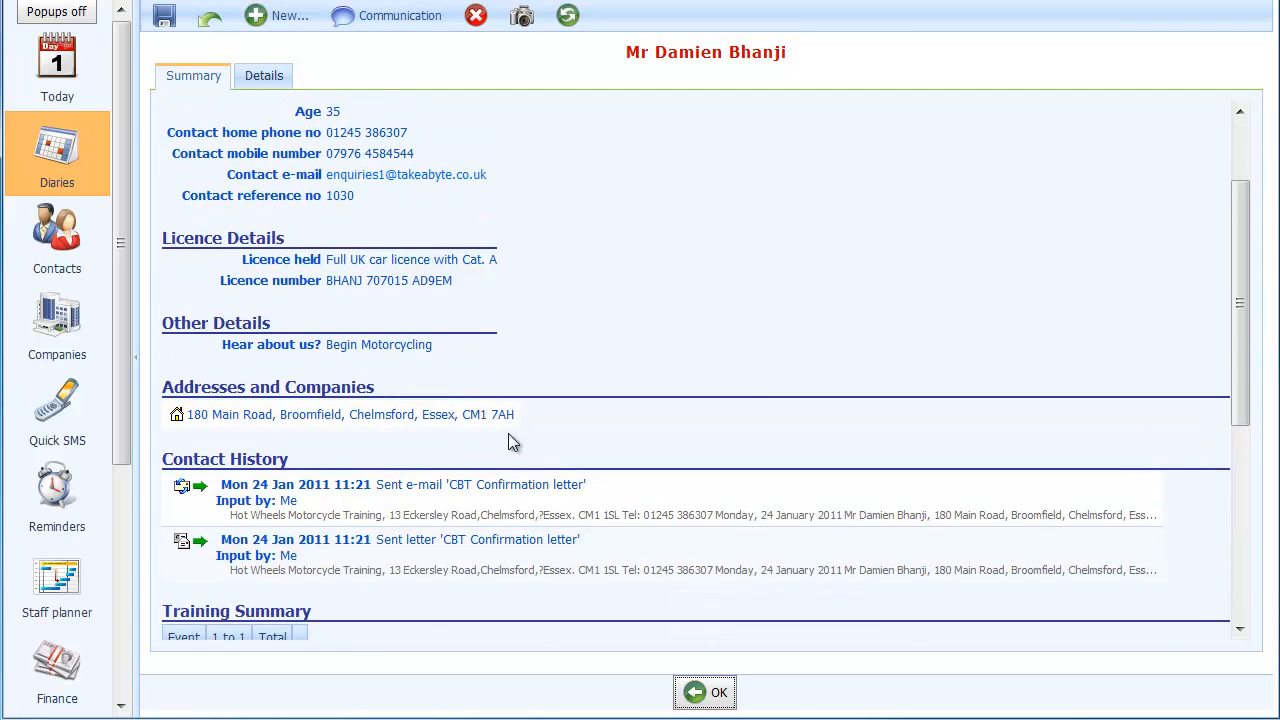
{"action": "scroll", "coordinate": [508, 443], "scroll_direction": "up", "scroll_amount": 2}
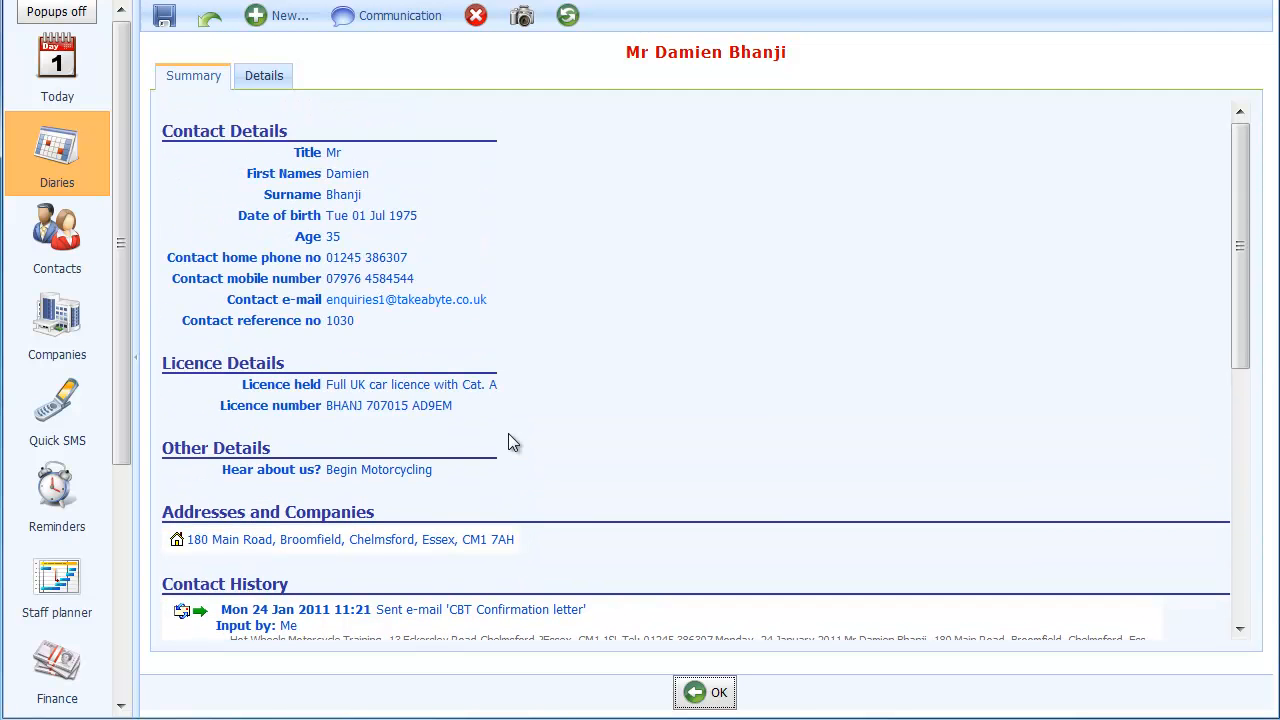
- Review the customer's editable contact, address and licence details, and save the record to return to the diary
{"action": "left_click", "coordinate": [265, 75]}
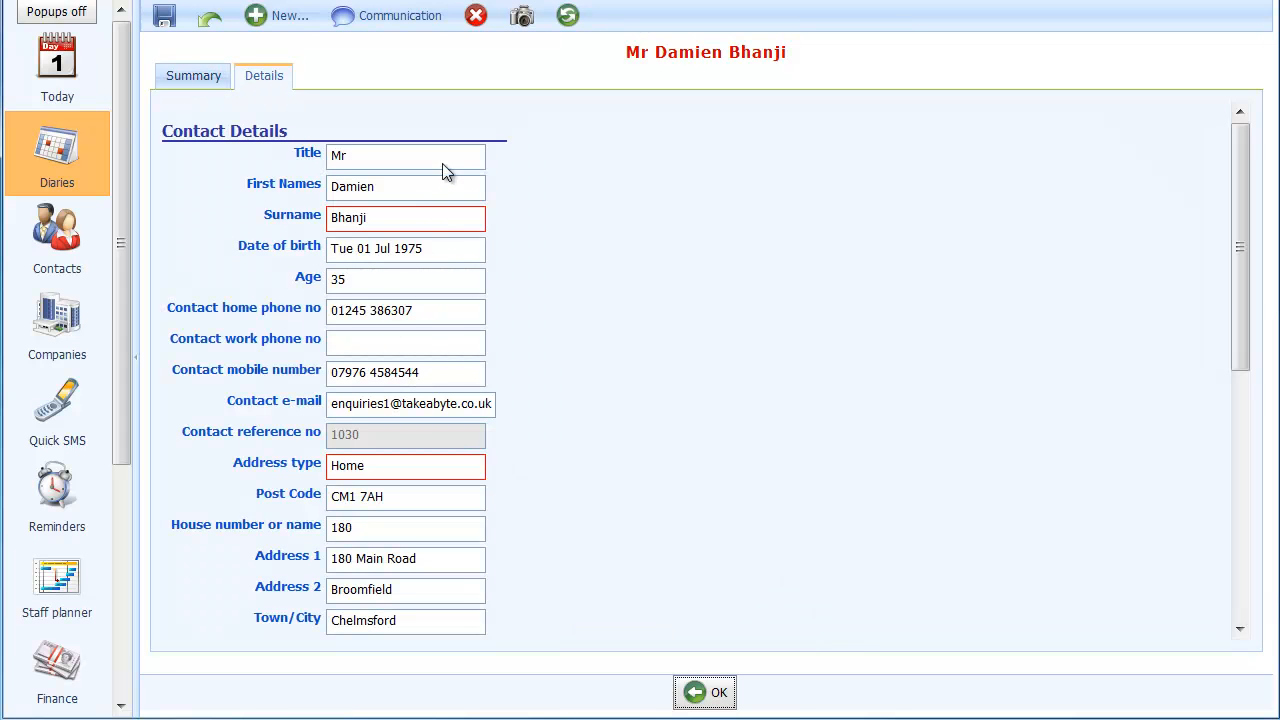
{"action": "scroll", "coordinate": [456, 460], "scroll_direction": "down", "scroll_amount": 5}
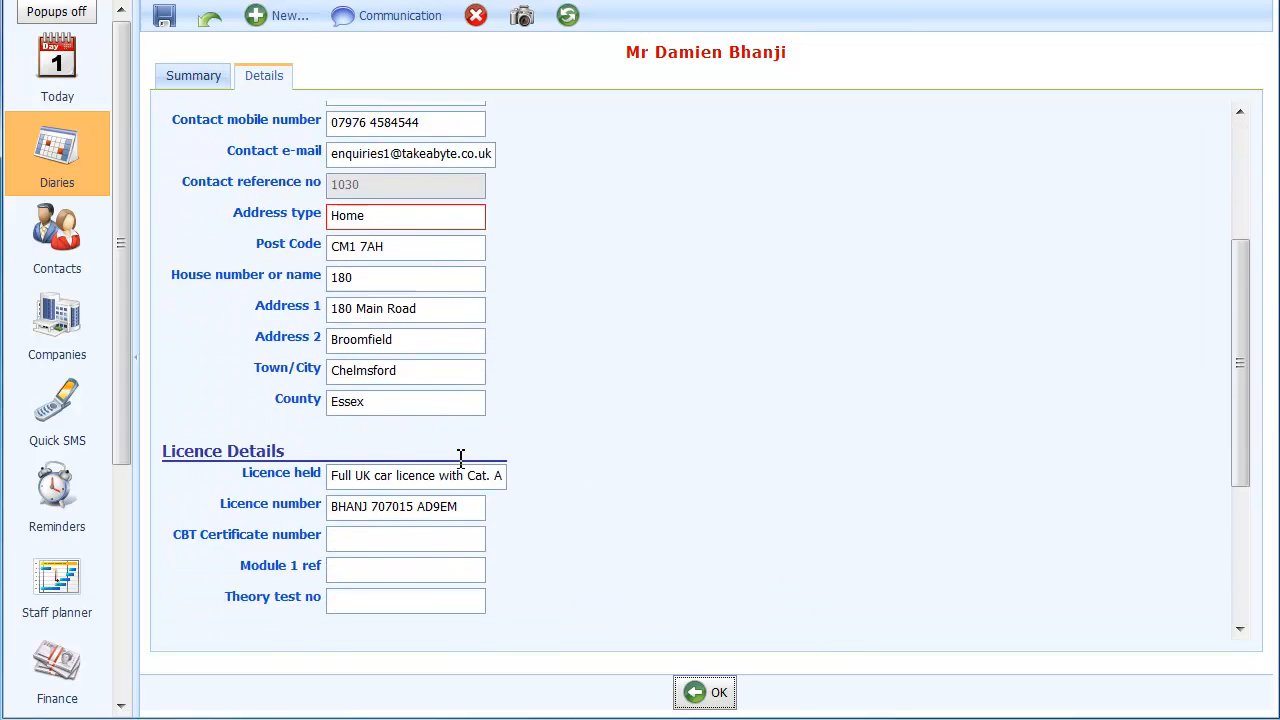
{"action": "scroll", "coordinate": [458, 460], "scroll_direction": "up", "scroll_amount": 1}
{"action": "scroll", "coordinate": [458, 462], "scroll_direction": "down", "scroll_amount": 2}
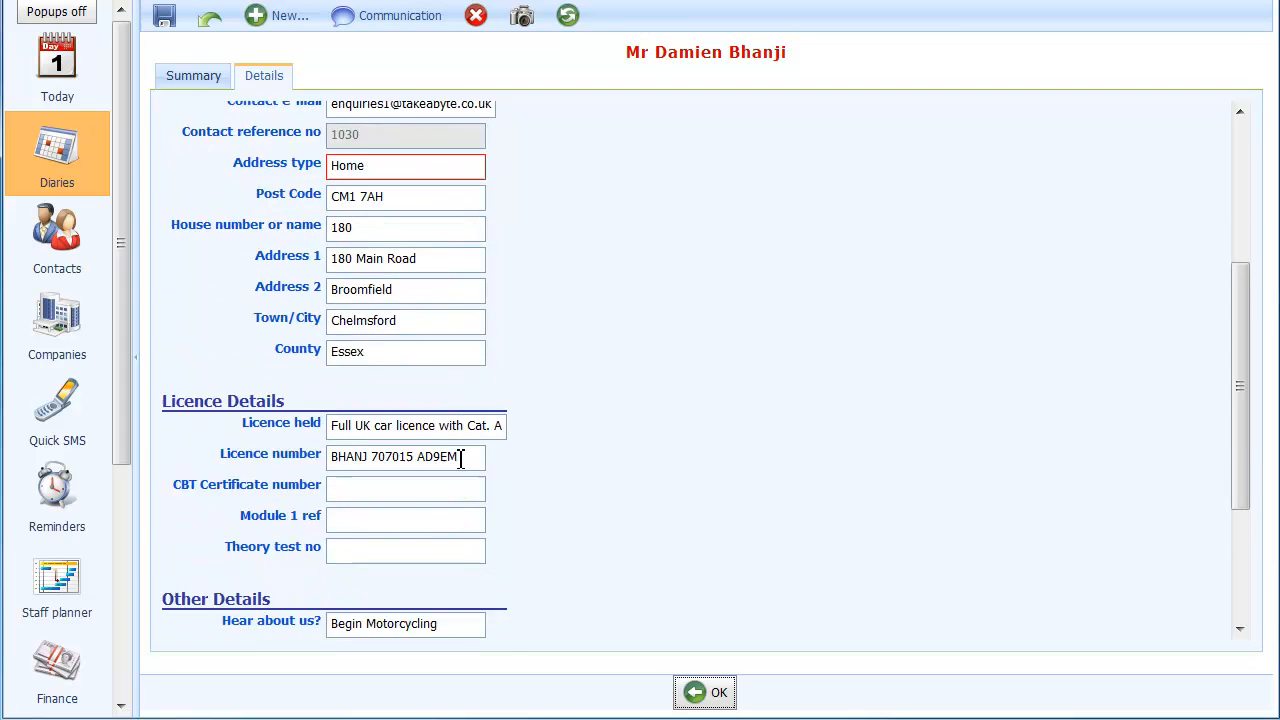
{"action": "scroll", "coordinate": [458, 465], "scroll_direction": "up", "scroll_amount": 6}
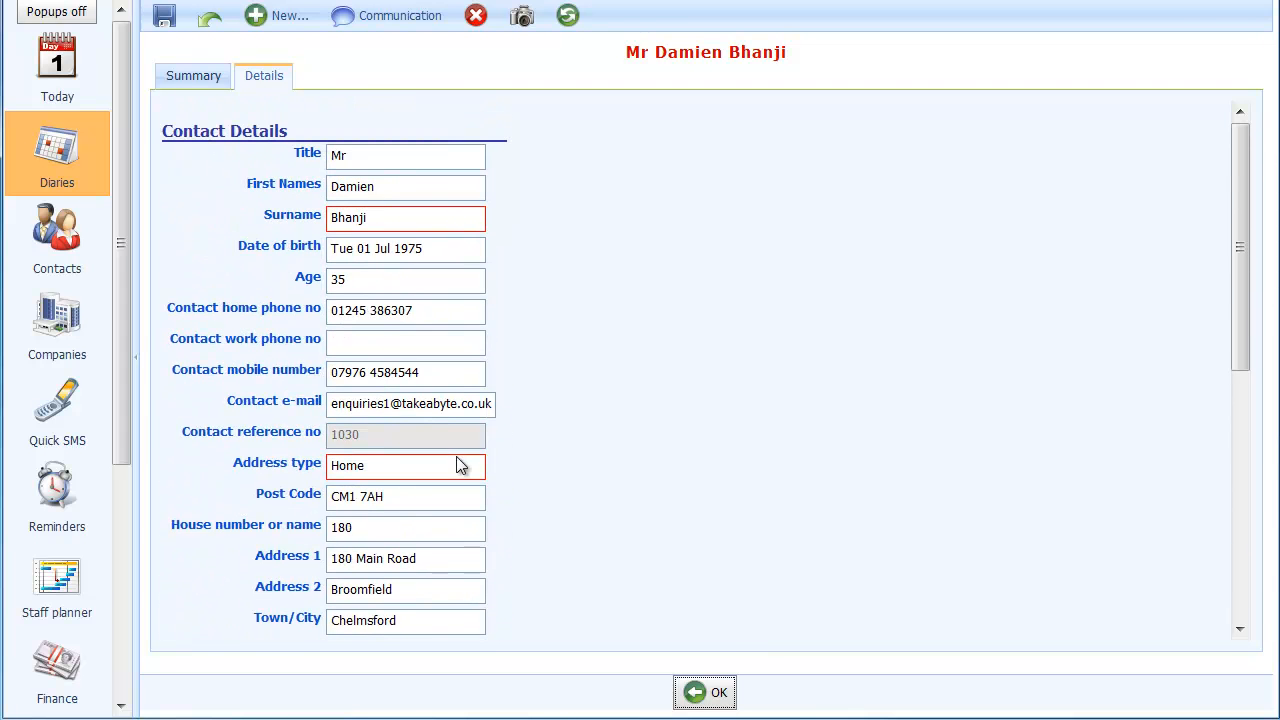
{"action": "left_click", "coordinate": [202, 78]}
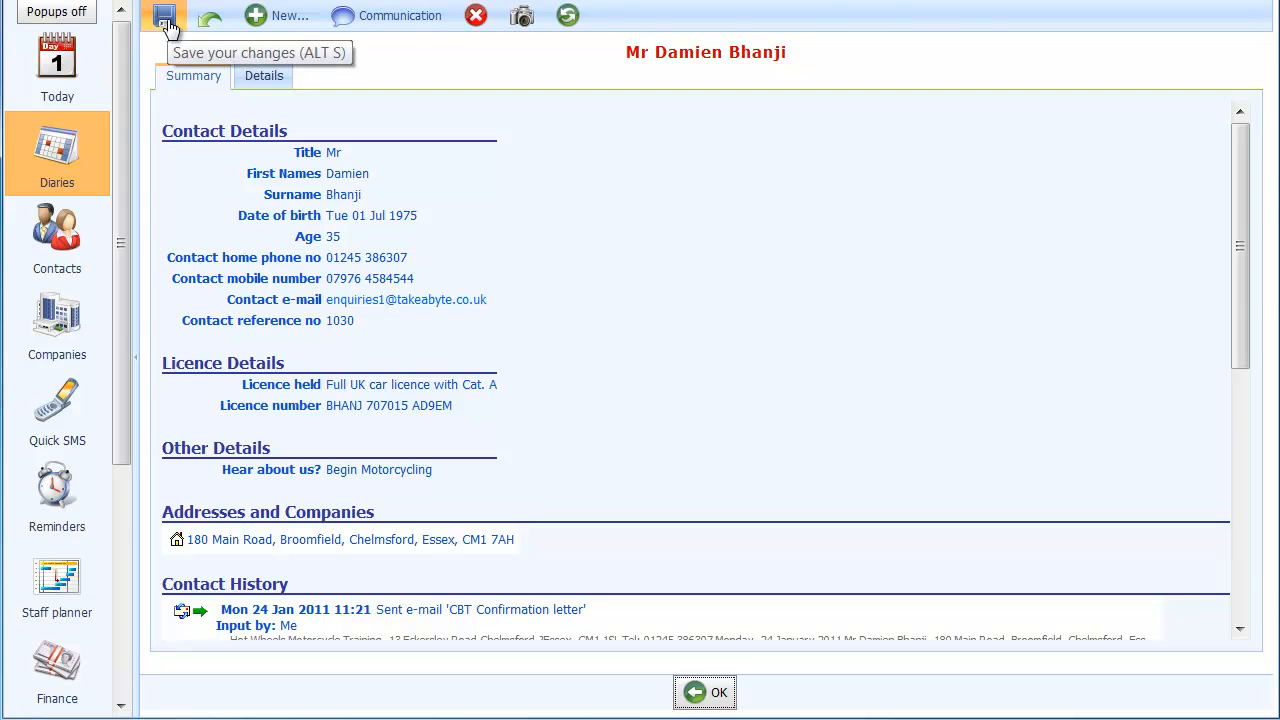
{"action": "left_click", "coordinate": [166, 18]}
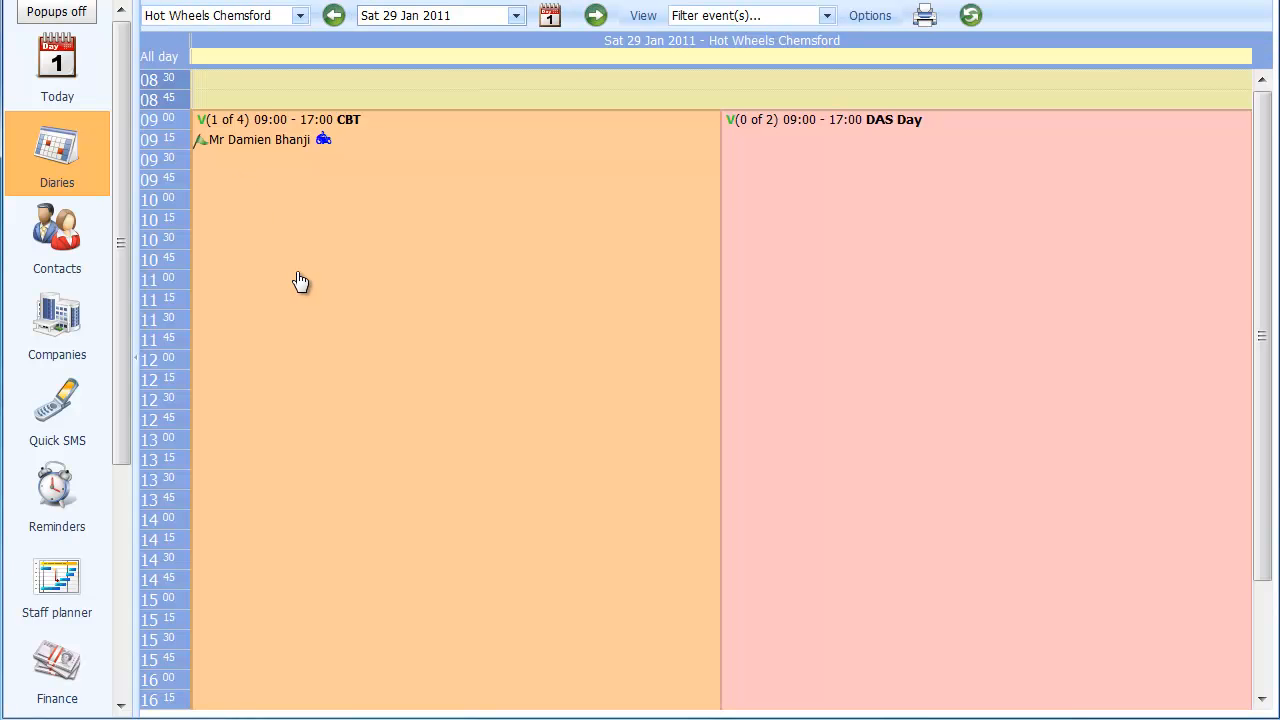
{"action": "left_click", "coordinate": [270, 145]}
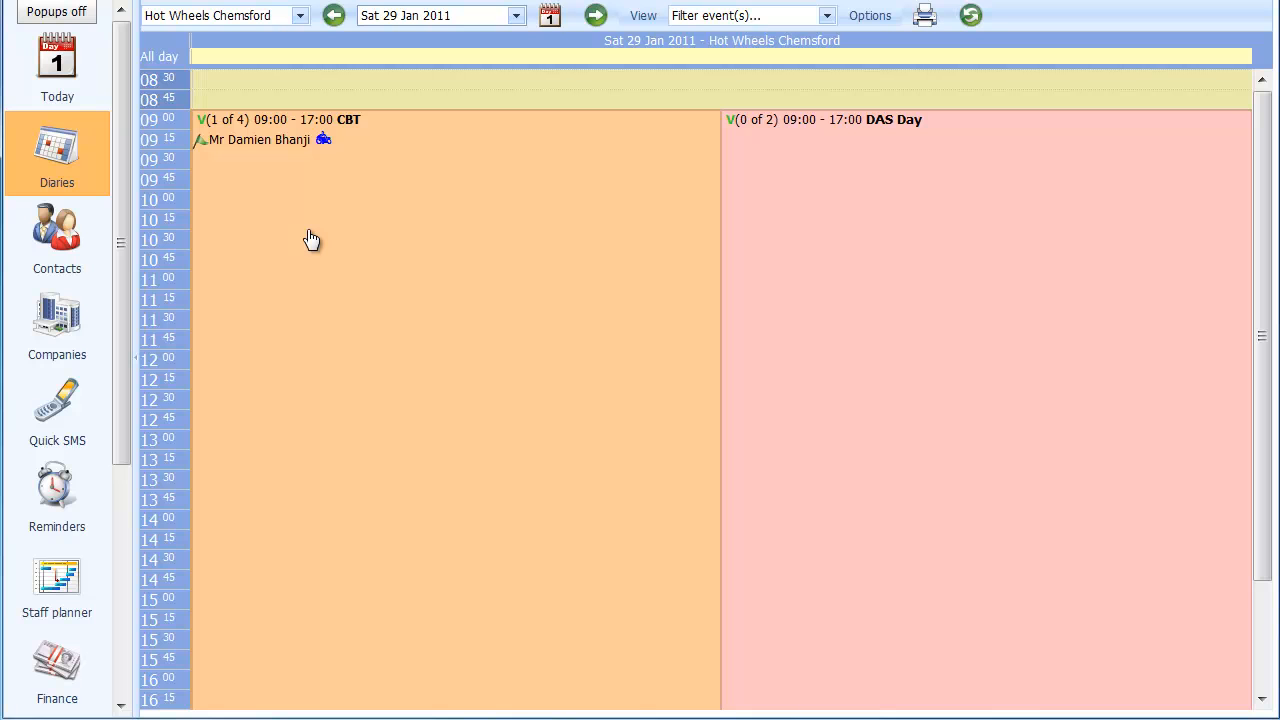